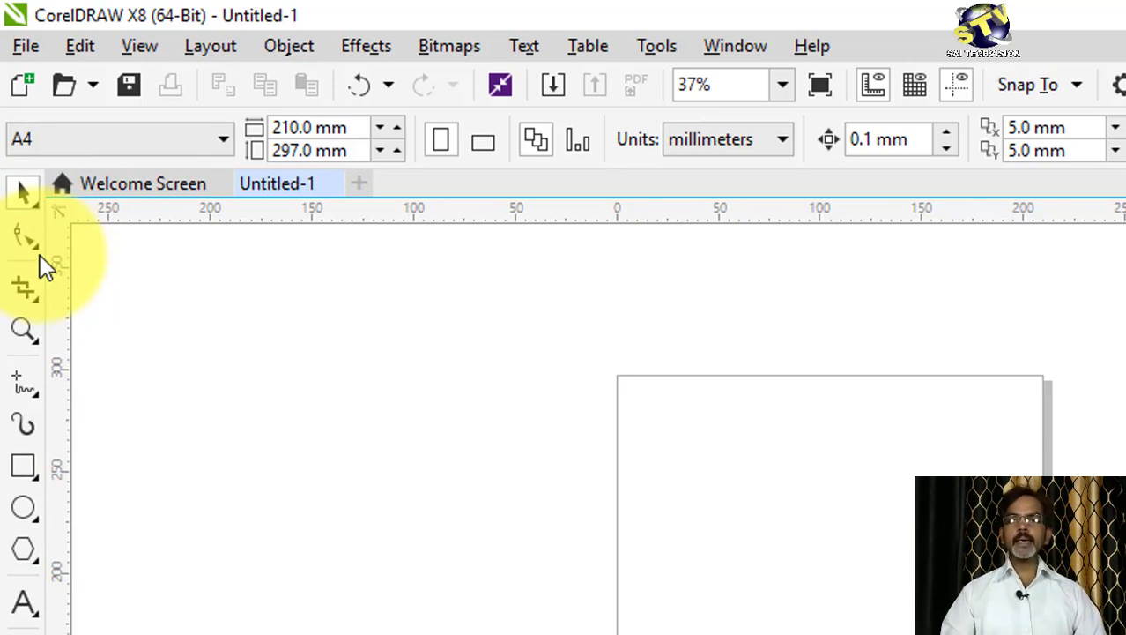
Examine the tool variants grouped with the Pick, Shape, Crop and Rectangle tools
left_click(36, 204)
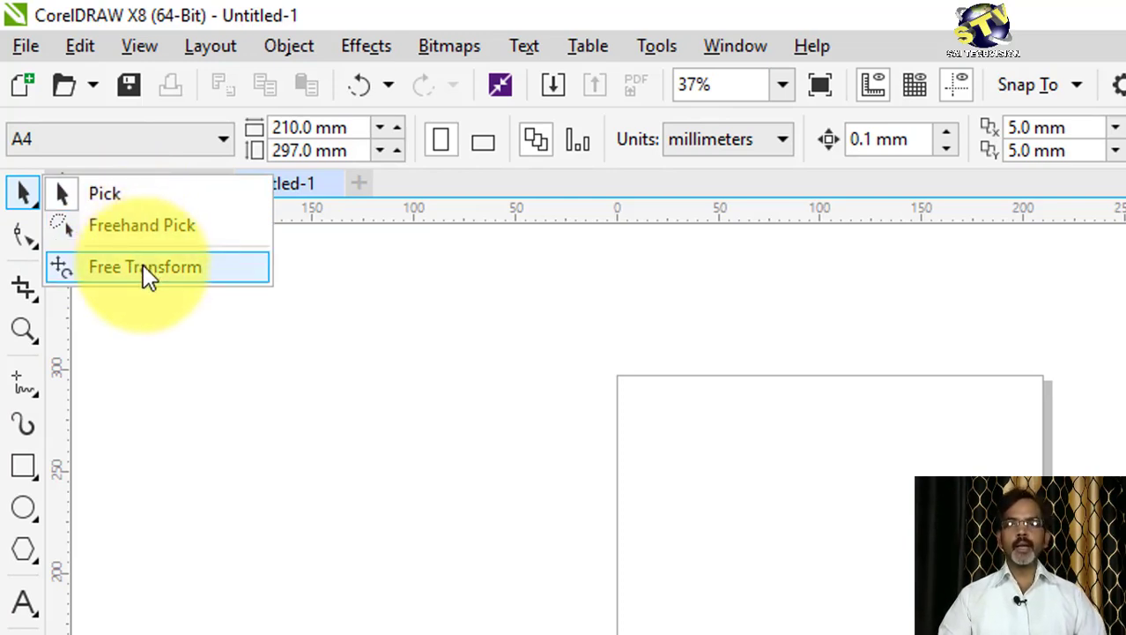
left_click(189, 440)
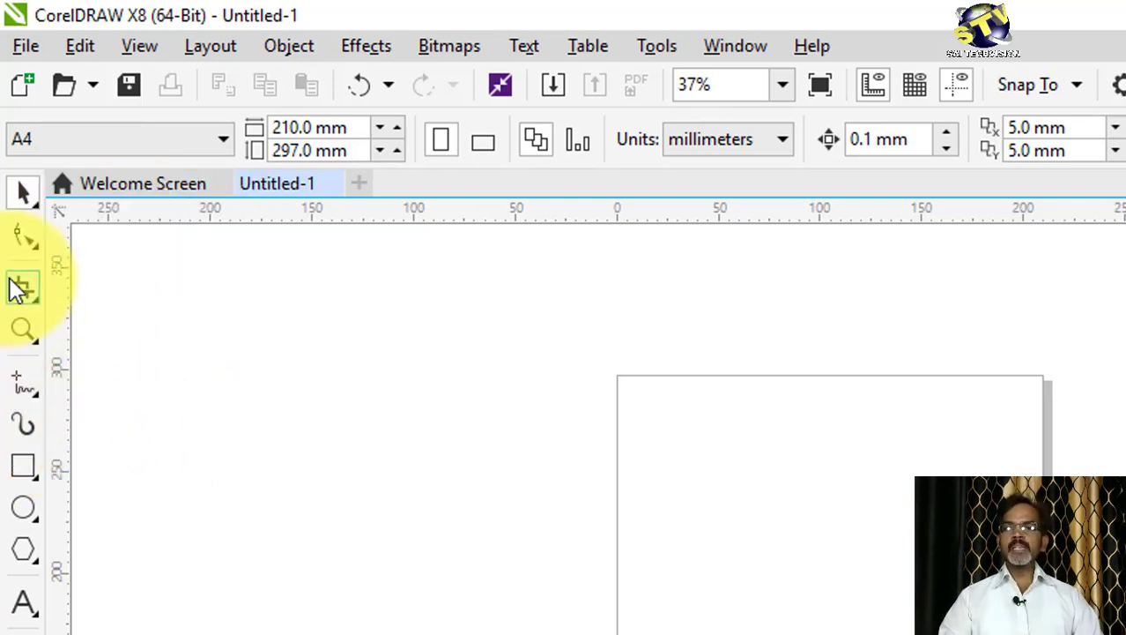
left_click(38, 247)
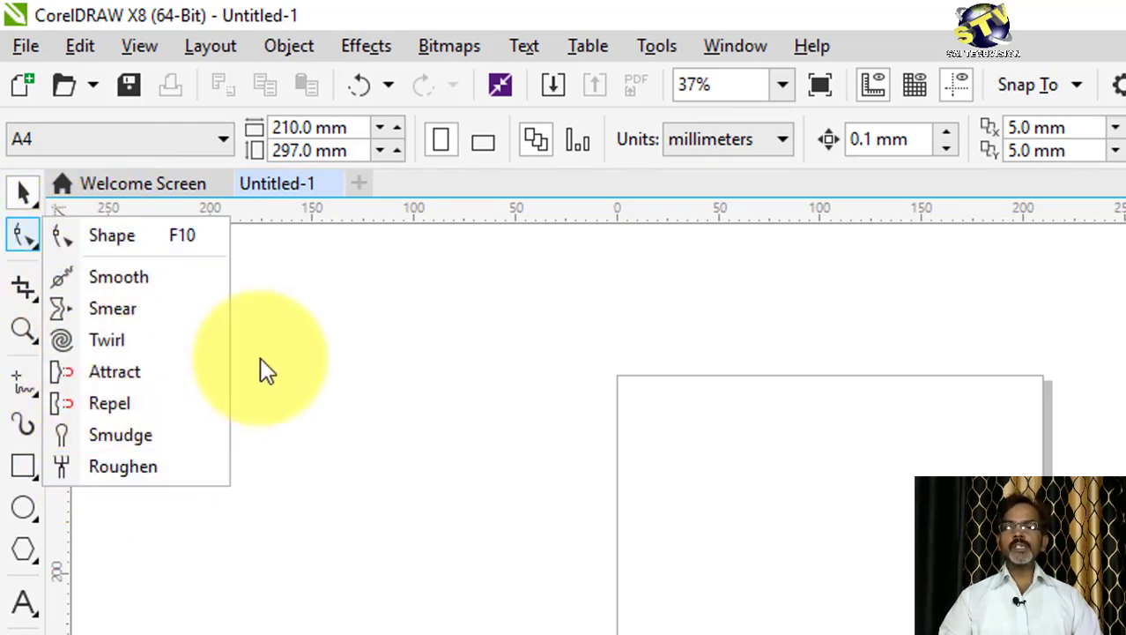
left_click(294, 345)
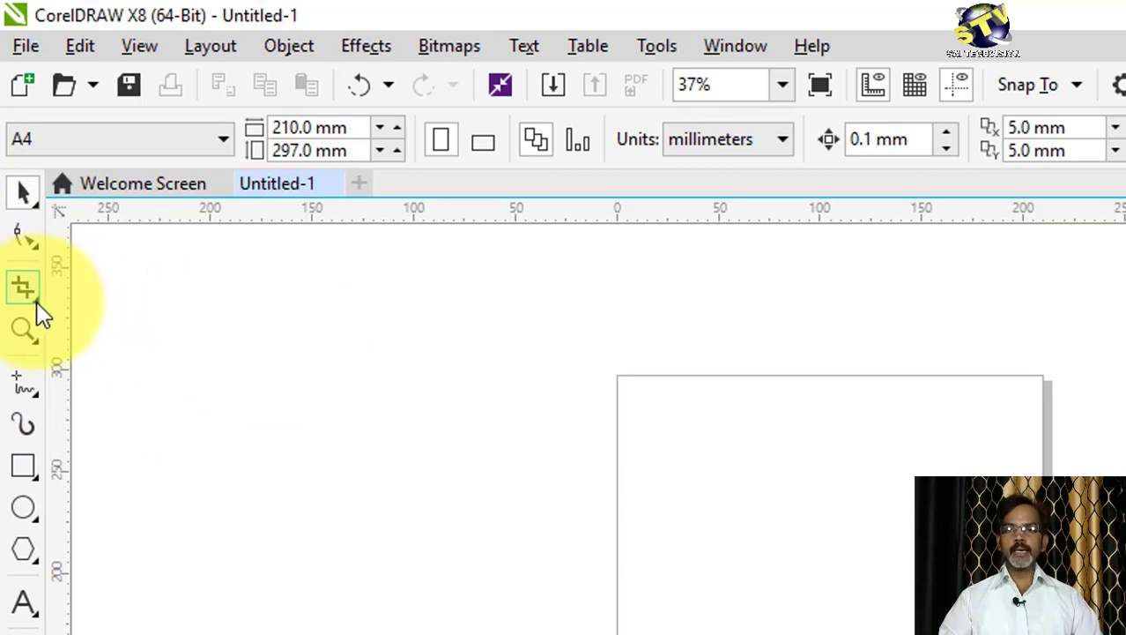
left_click(37, 302)
left_click(156, 484)
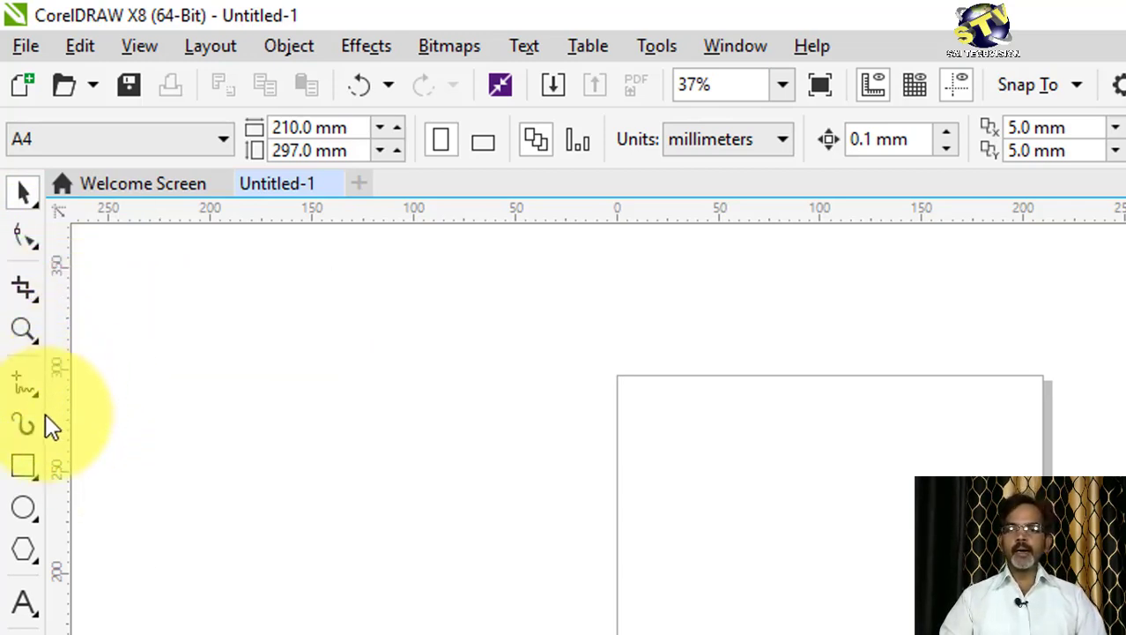
left_click(40, 479)
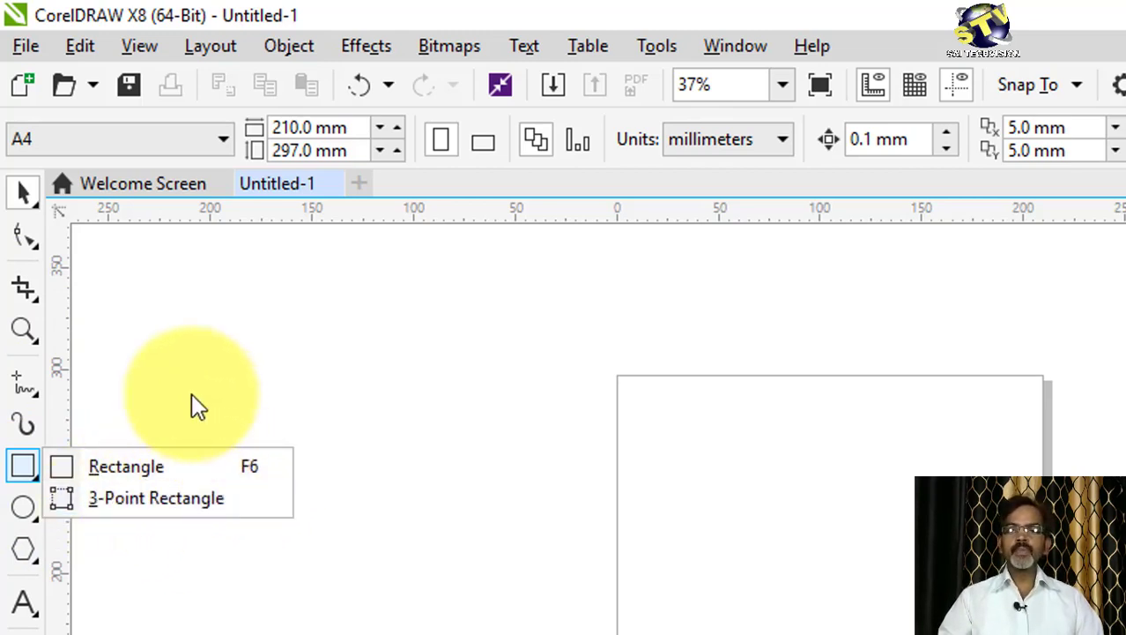
left_click(183, 365)
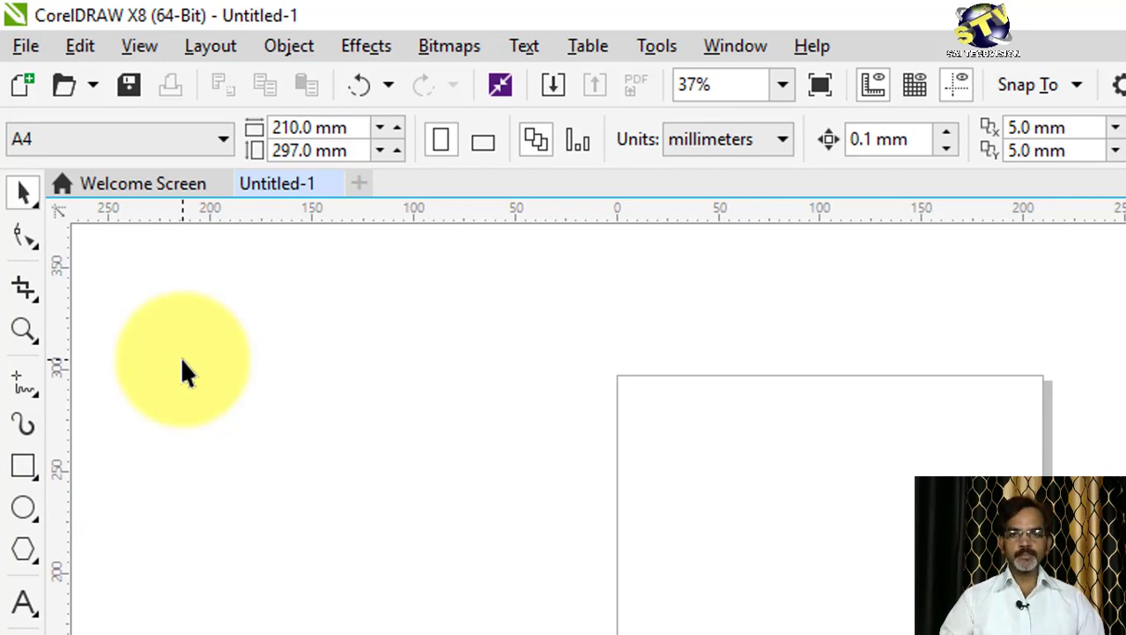
left_click(181, 356)
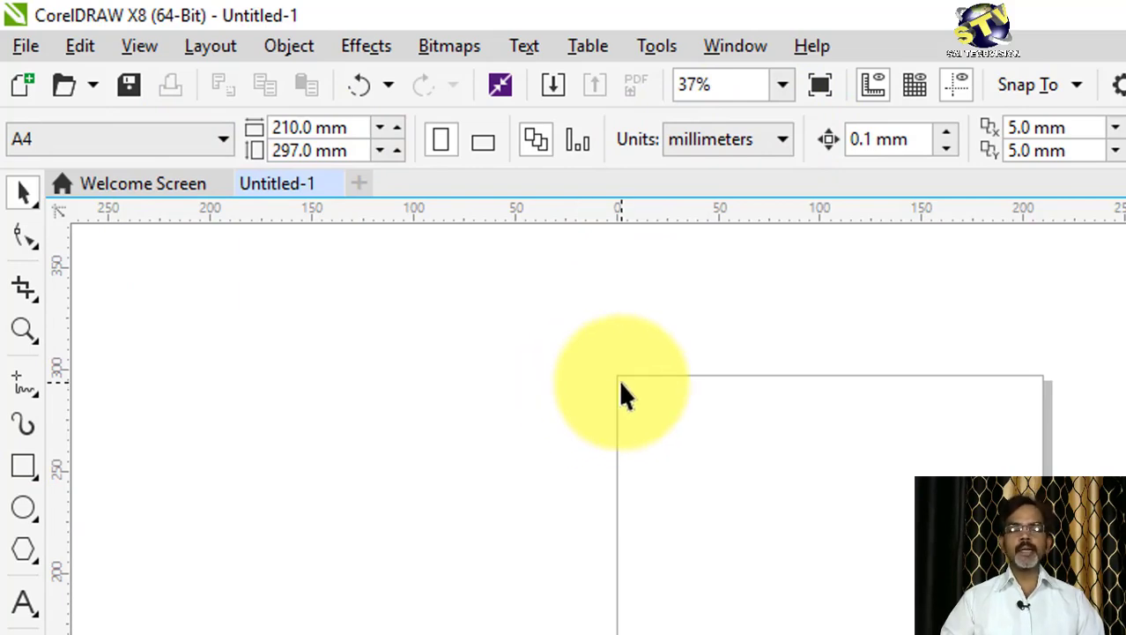
Examine the blank A4 page at zoom levels between 19% and 150%
scroll(745, 407, "up", 2)
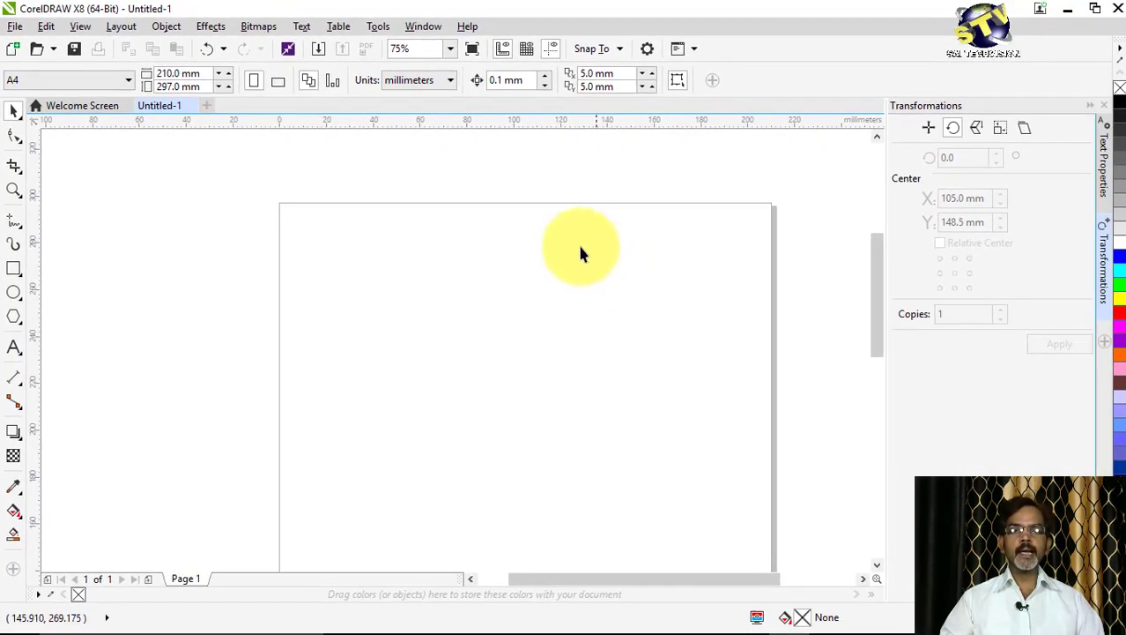
scroll(740, 310, "down", 2)
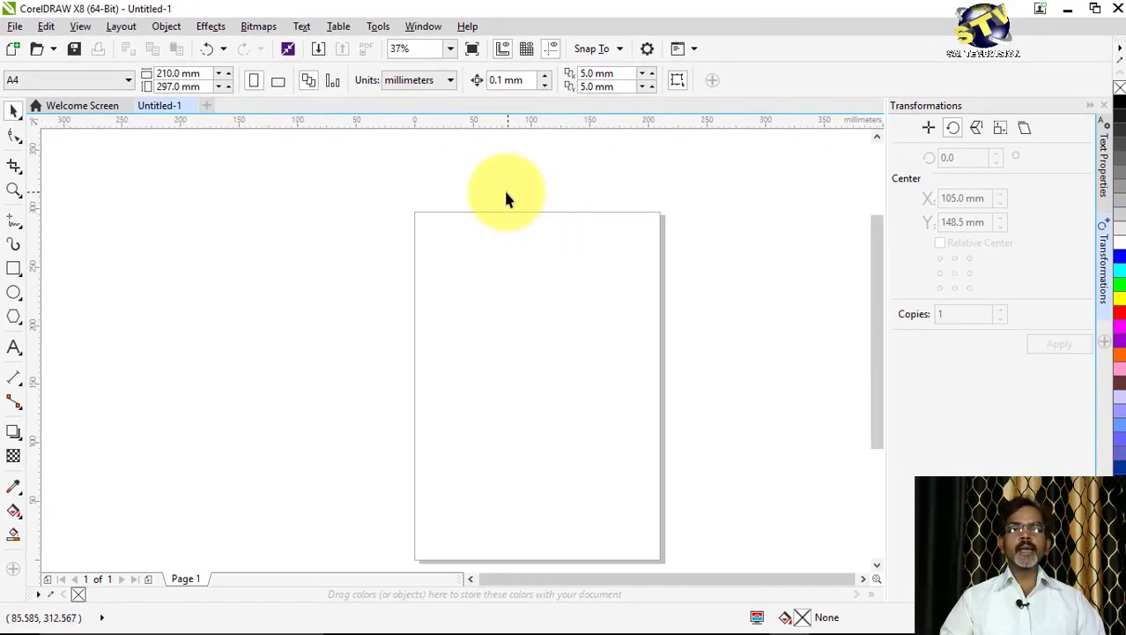
scroll(493, 197, "down", 1)
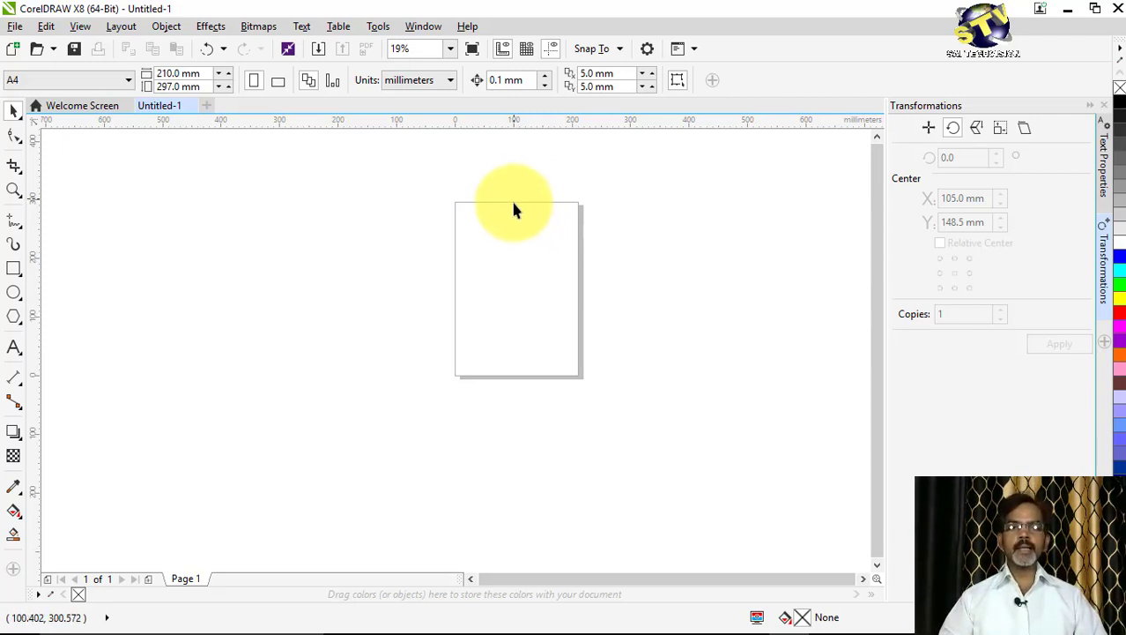
scroll(515, 209, "up", 1)
scroll(515, 209, "up", 1)
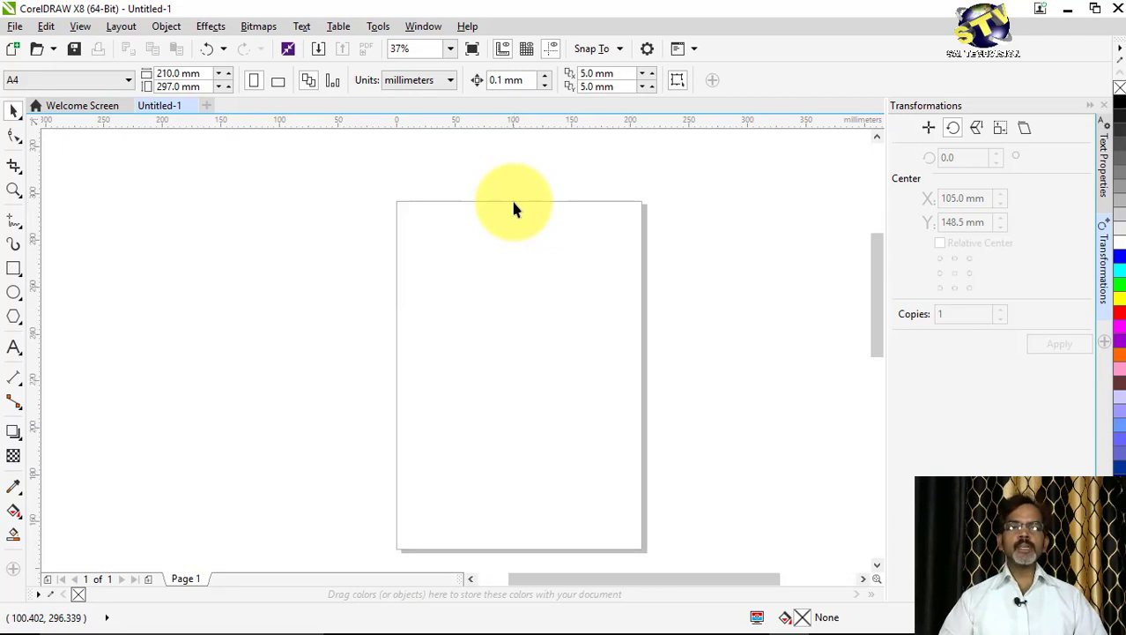
scroll(515, 209, "up", 1)
scroll(515, 209, "down", 2)
scroll(515, 208, "up", 1)
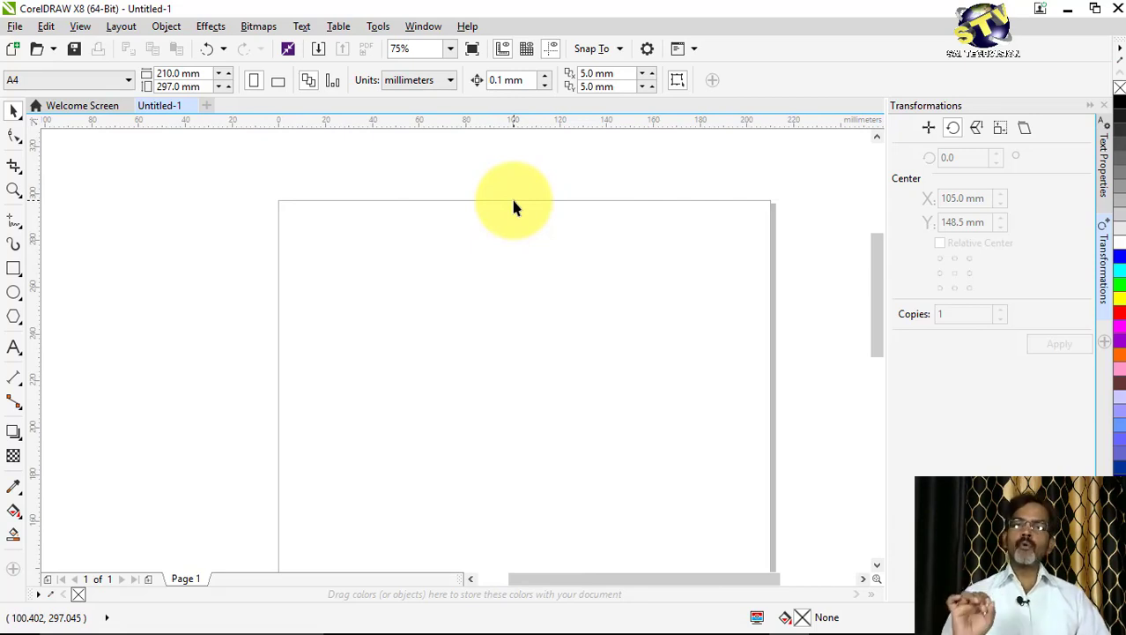
scroll(512, 206, "down", 1)
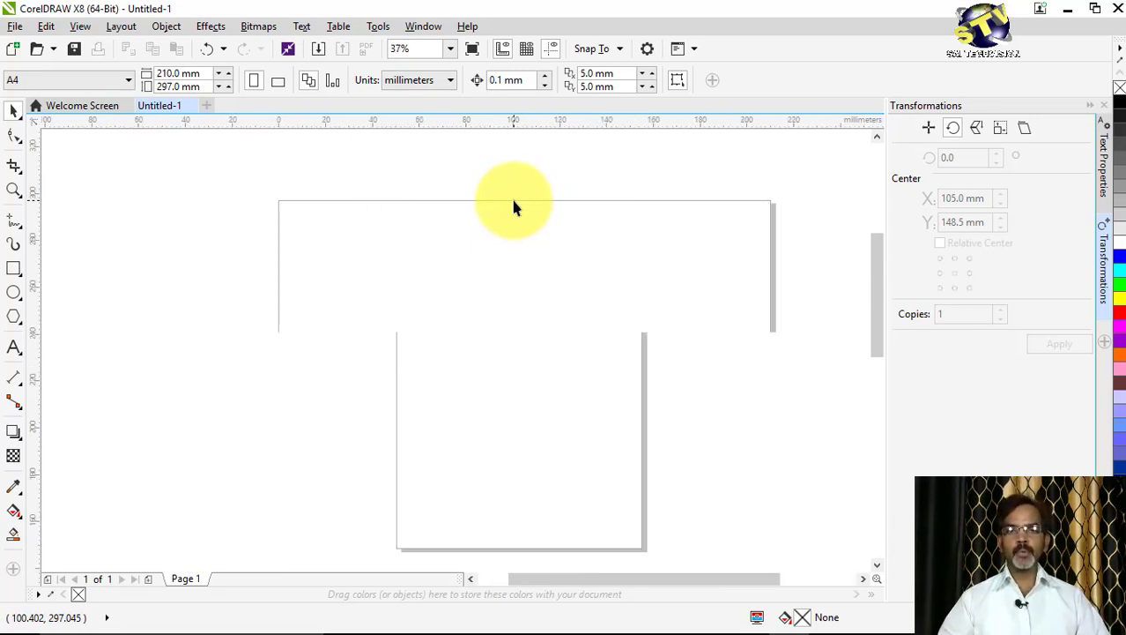
scroll(512, 349, "up", 2)
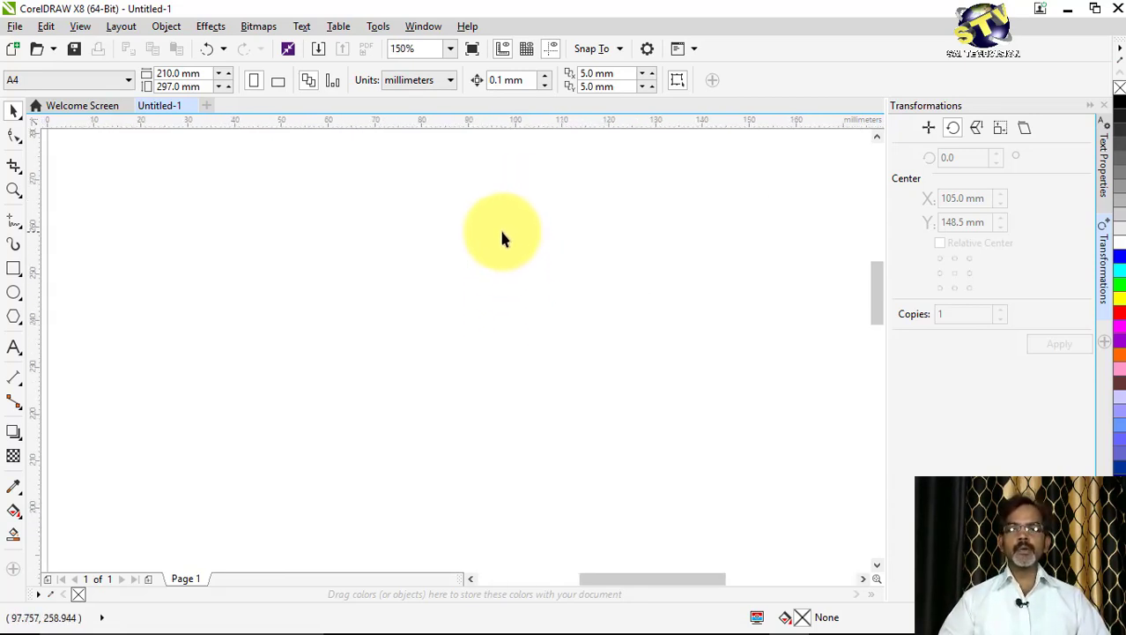
scroll(442, 221, "down", 1)
scroll(508, 231, "up", 1)
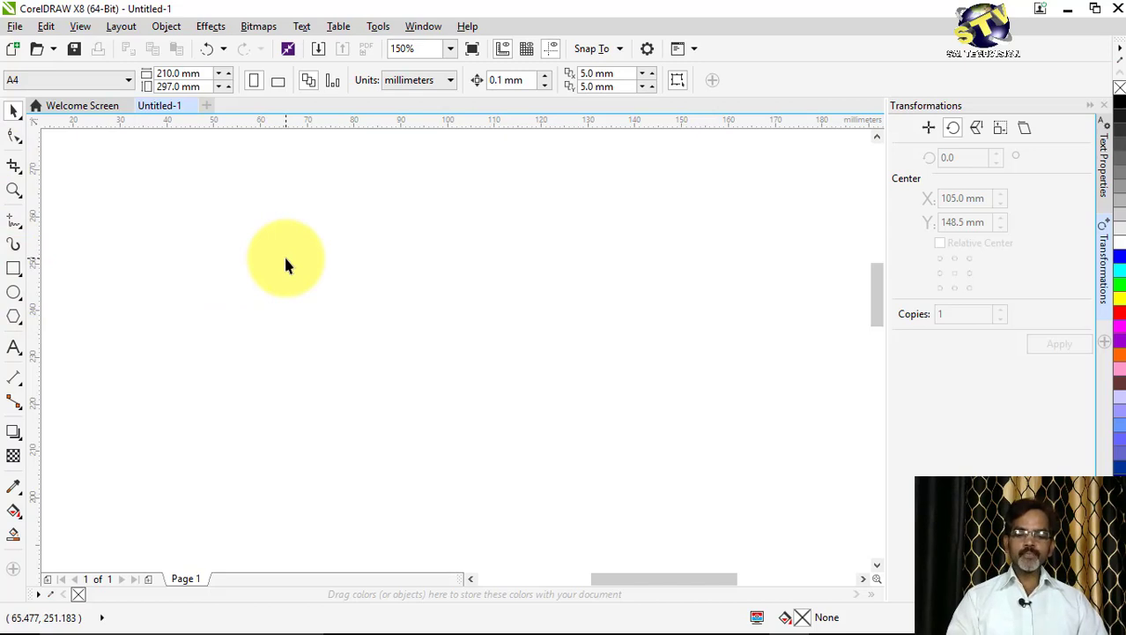
Draw a rectangle about 85 mm wide and 39 mm high in the upper part of the page, and deselect it
key("F6")
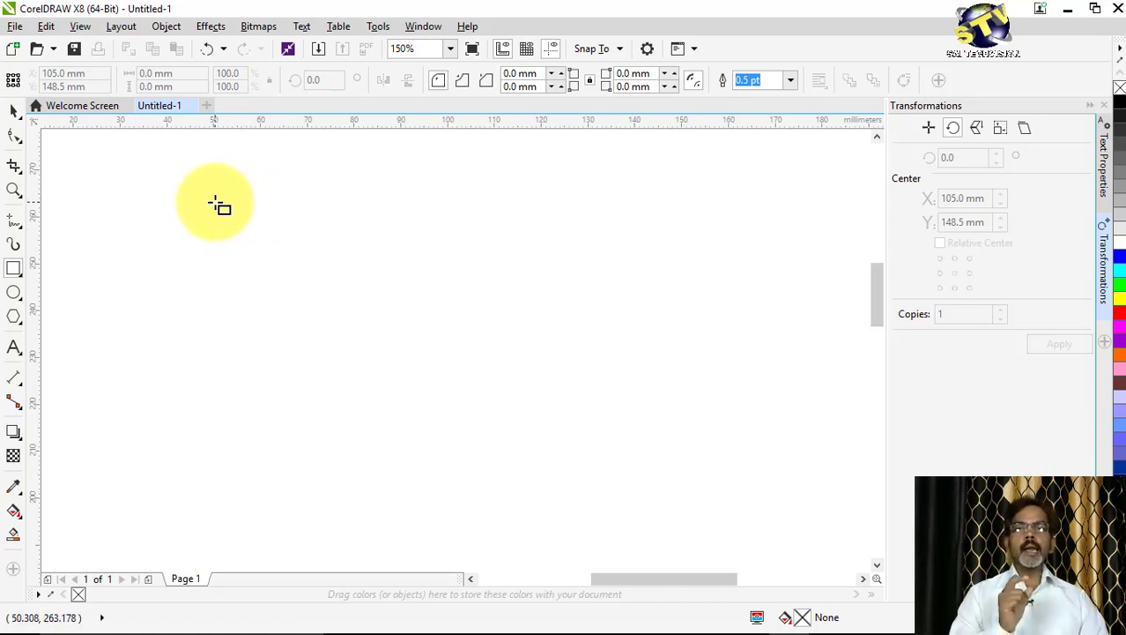
mouse_move(219, 205)
left_mouse_down()
mouse_move(403, 315)
mouse_move(518, 367)
mouse_move(625, 389)
mouse_move(511, 379)
mouse_move(512, 370)
mouse_move(615, 385)
left_mouse_up()
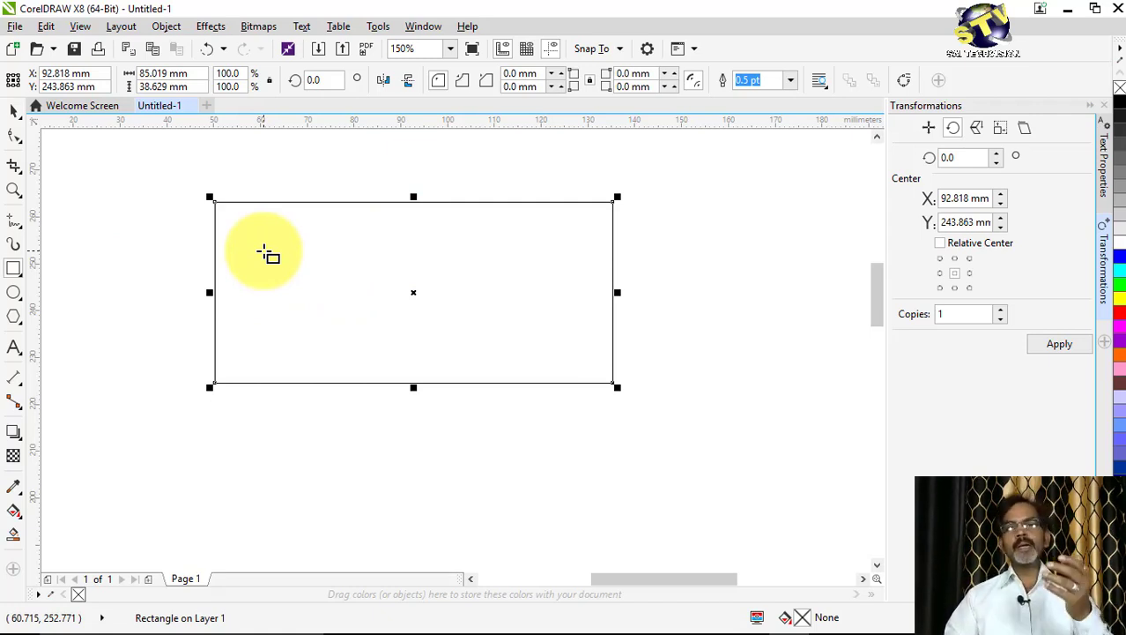
left_click(13, 111)
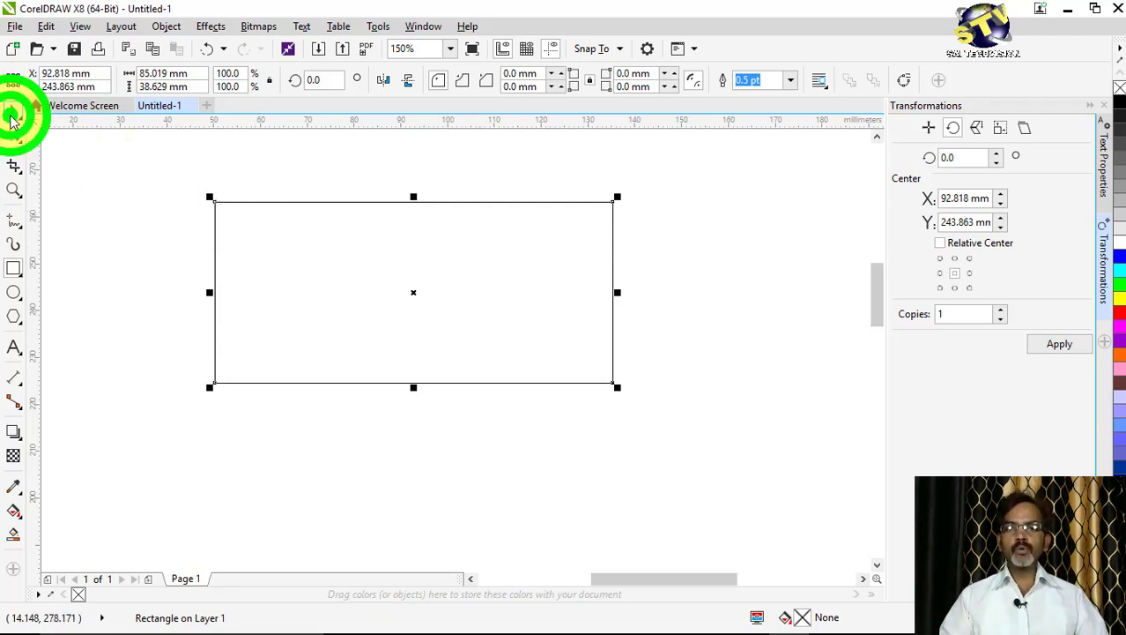
left_click(735, 296)
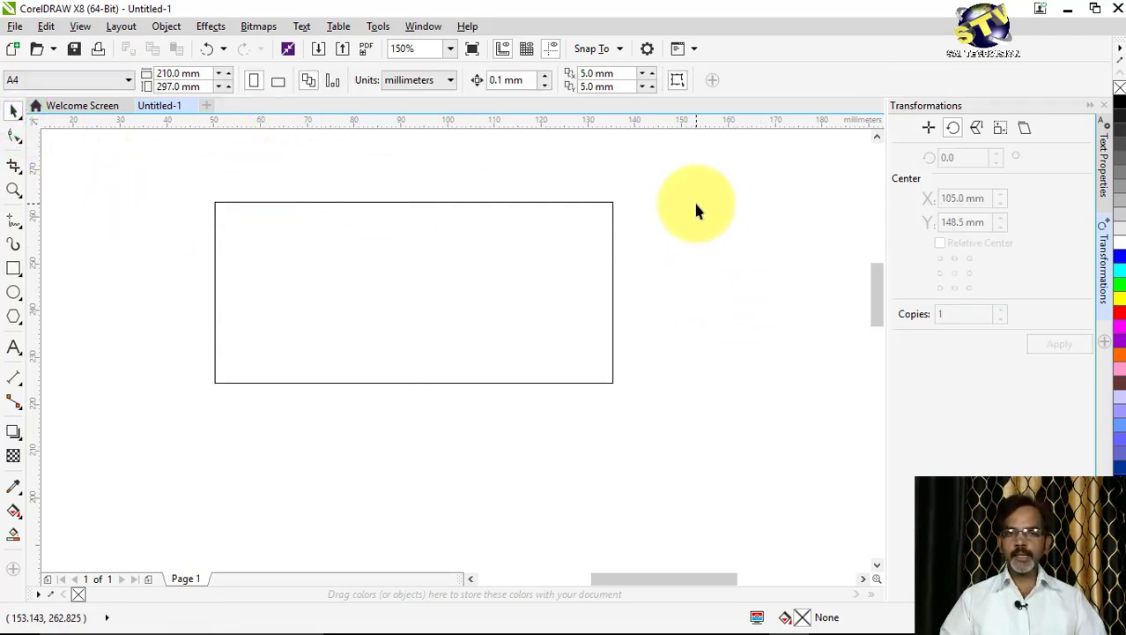
Try moving the rectangle horizontally to an X position of 60 mm, and undo the move
left_click(407, 282)
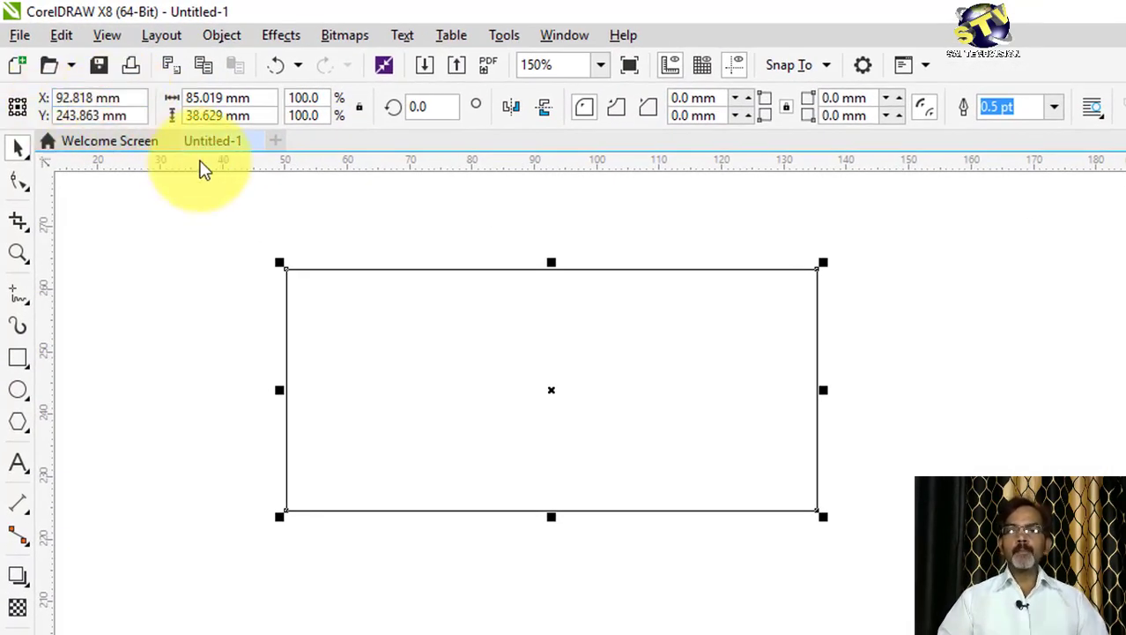
left_click(134, 98)
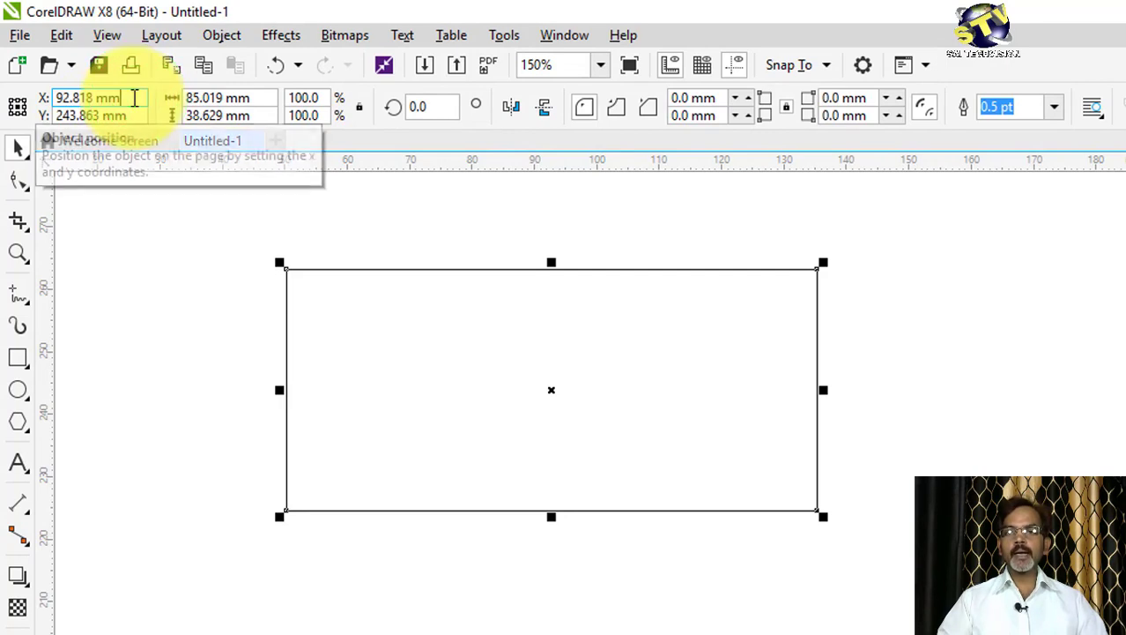
left_click_drag(136, 98, 44, 98)
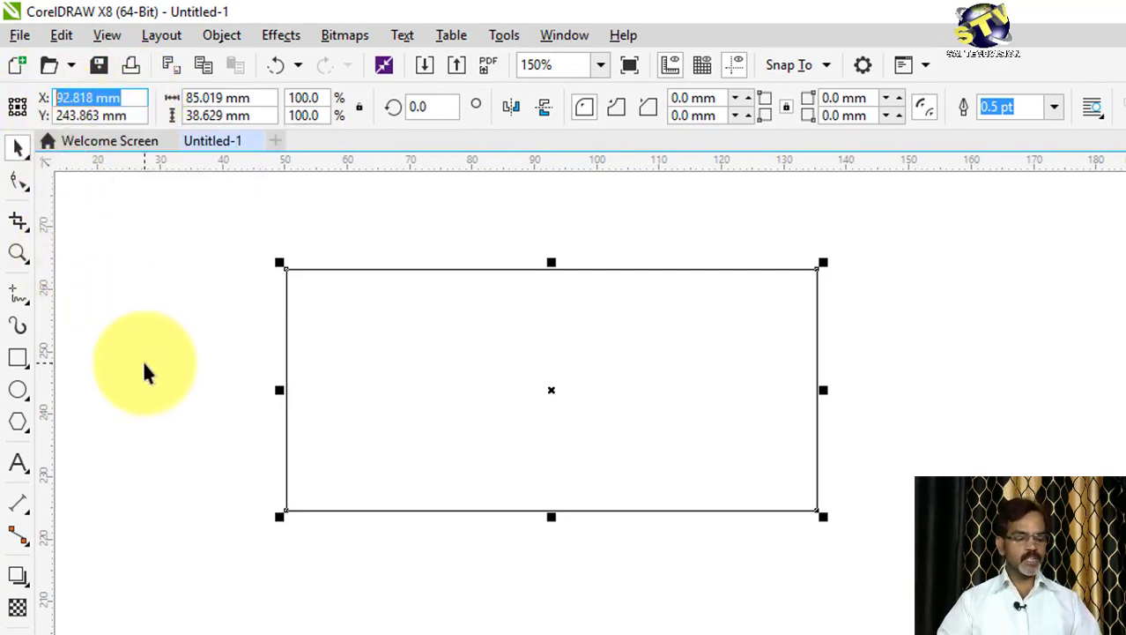
type("60")
key("Return")
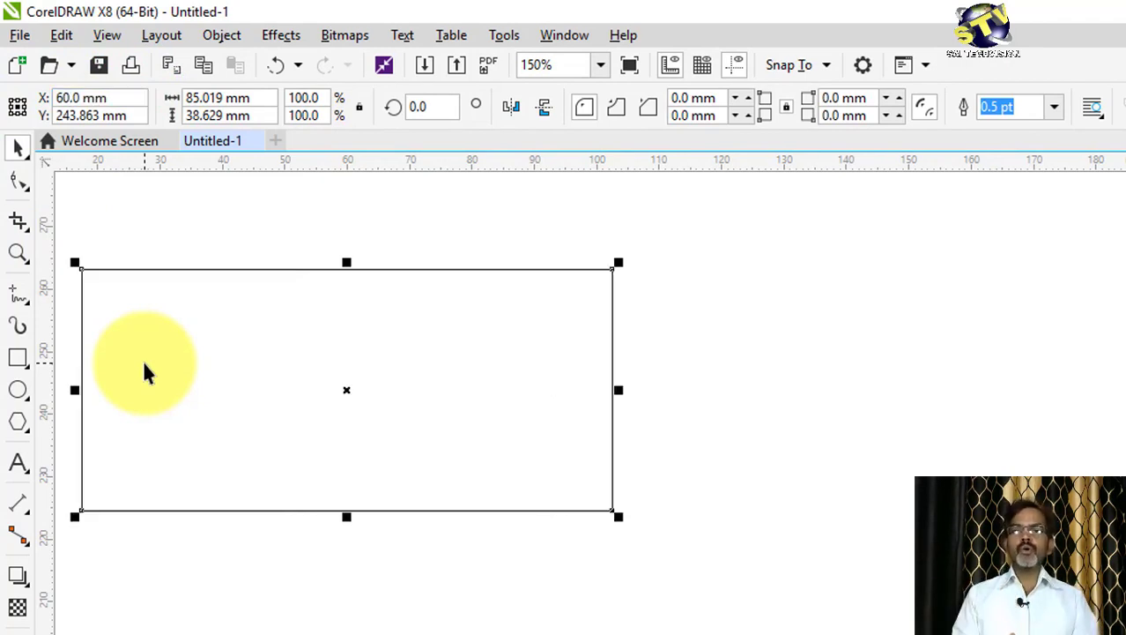
key("ctrl+z")
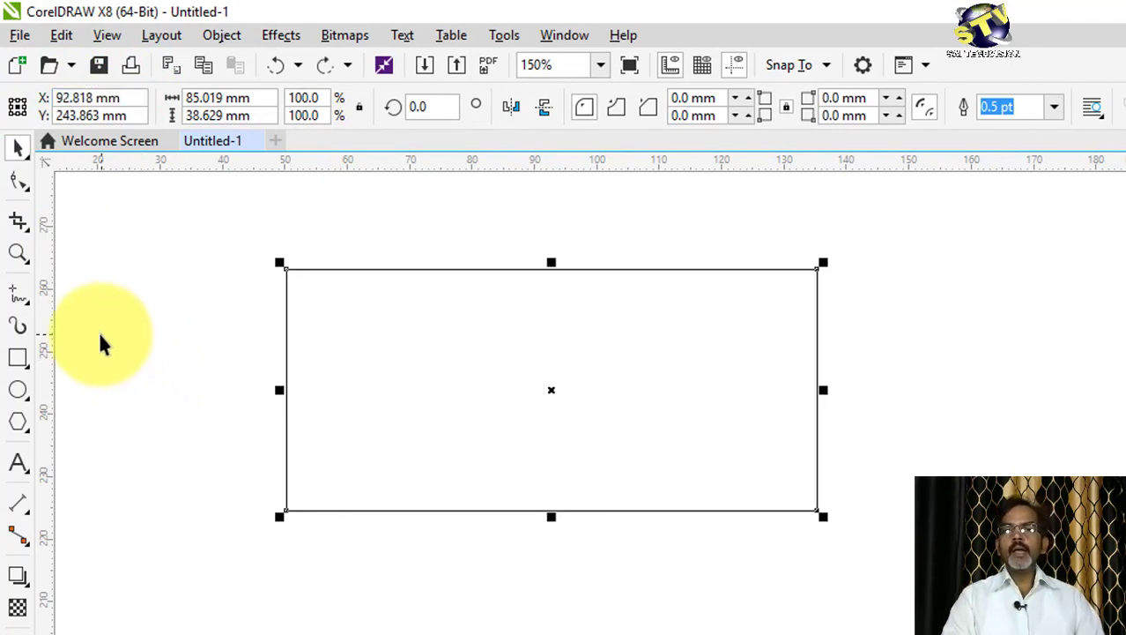
Try moving the rectangle vertically to a Y position of 200 mm, and undo the move
left_click(144, 116)
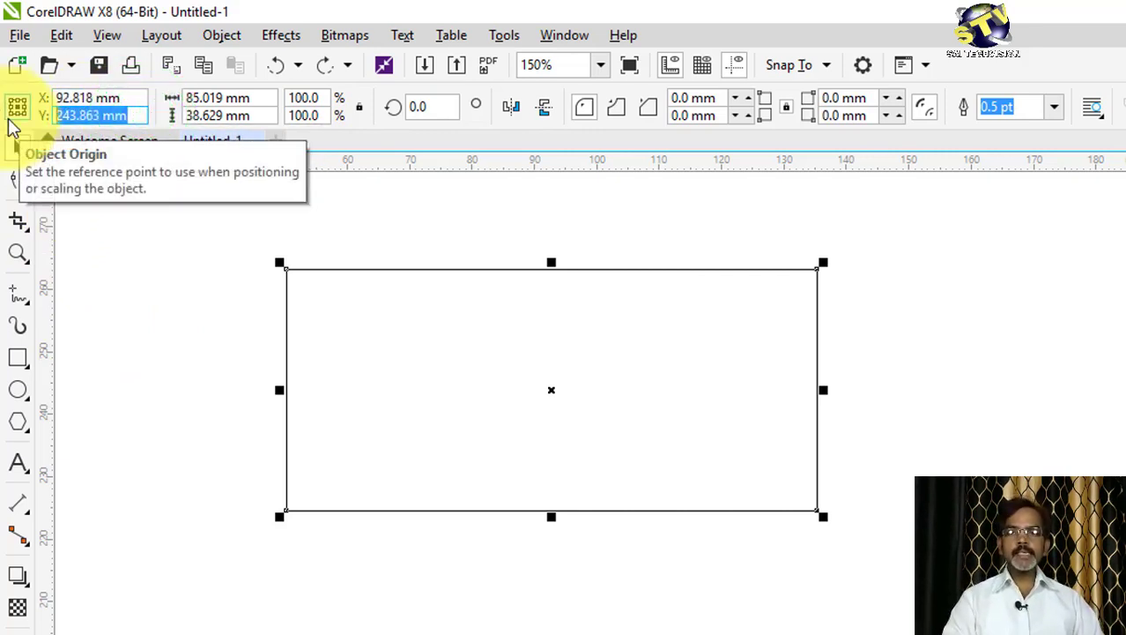
type("200")
key("Return")
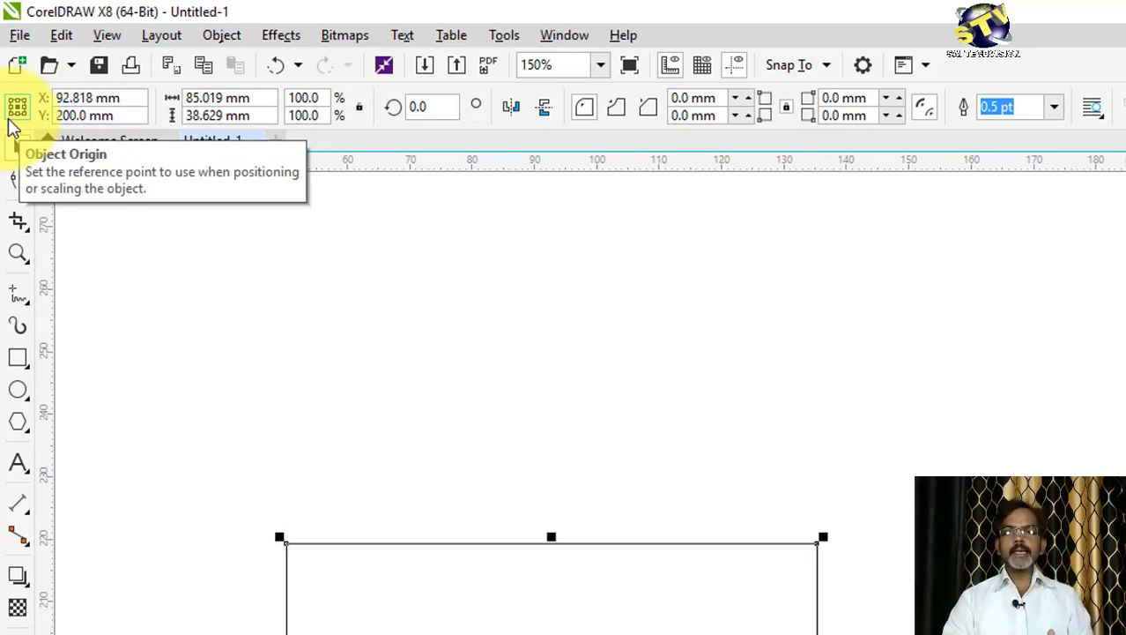
key("ctrl+z")
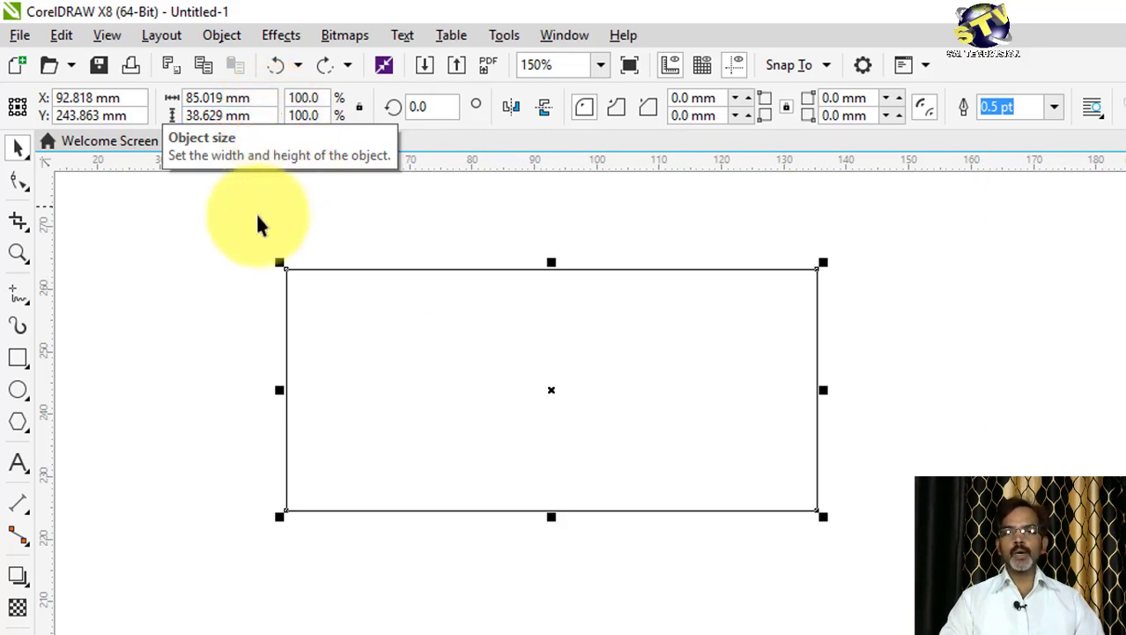
Set the document's measurement units to inches and reselect the rectangle
left_click(234, 230)
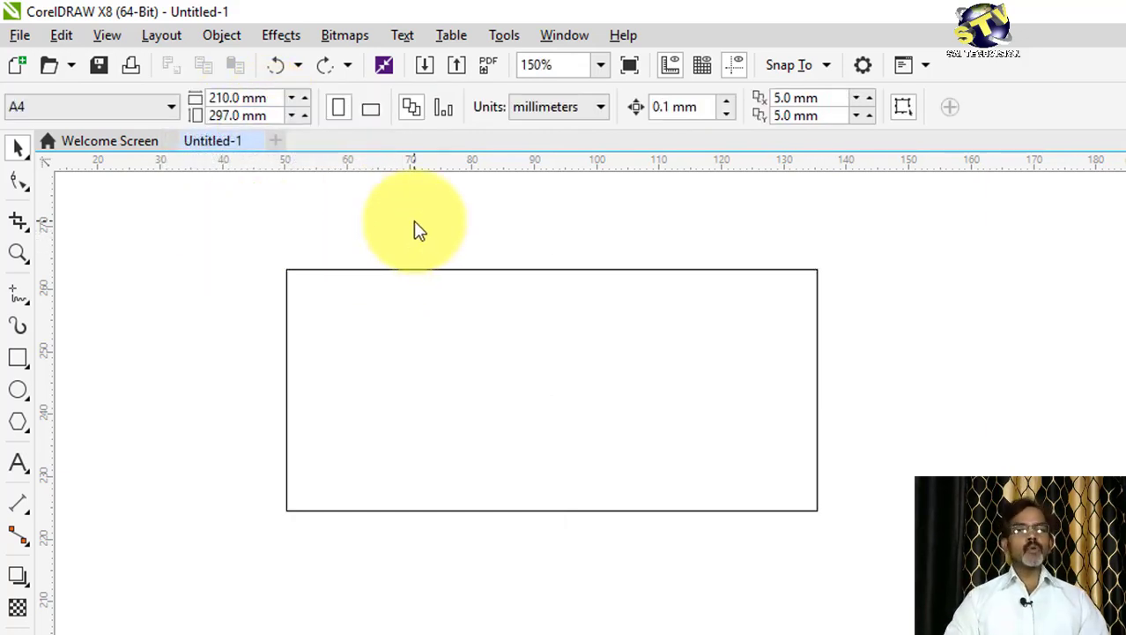
left_click(387, 281)
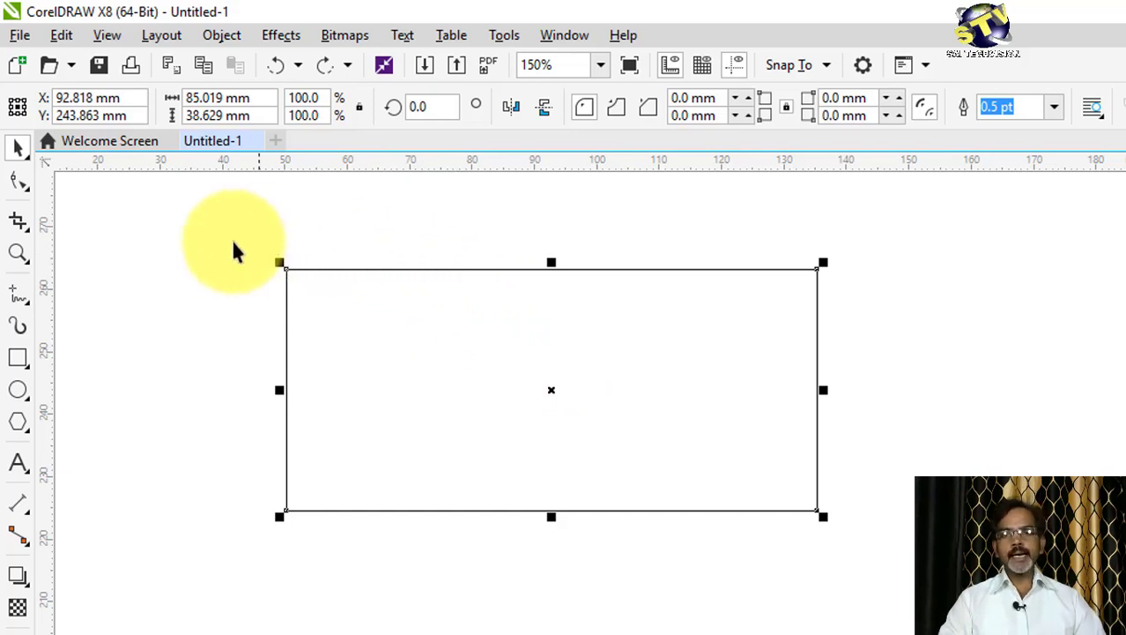
left_click(204, 287)
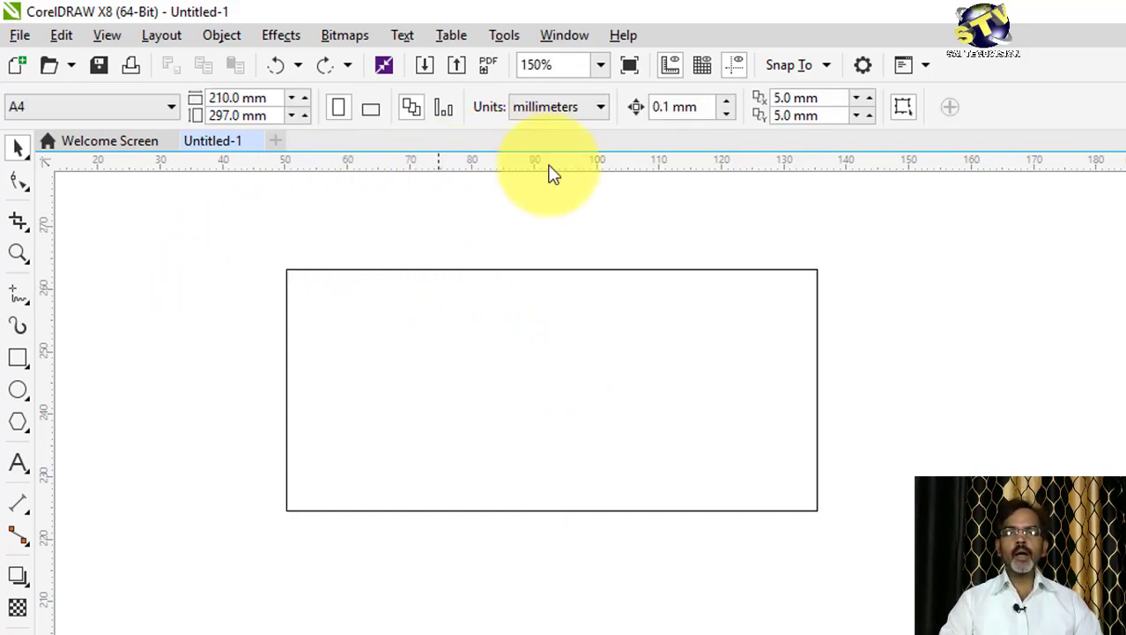
left_click(600, 110)
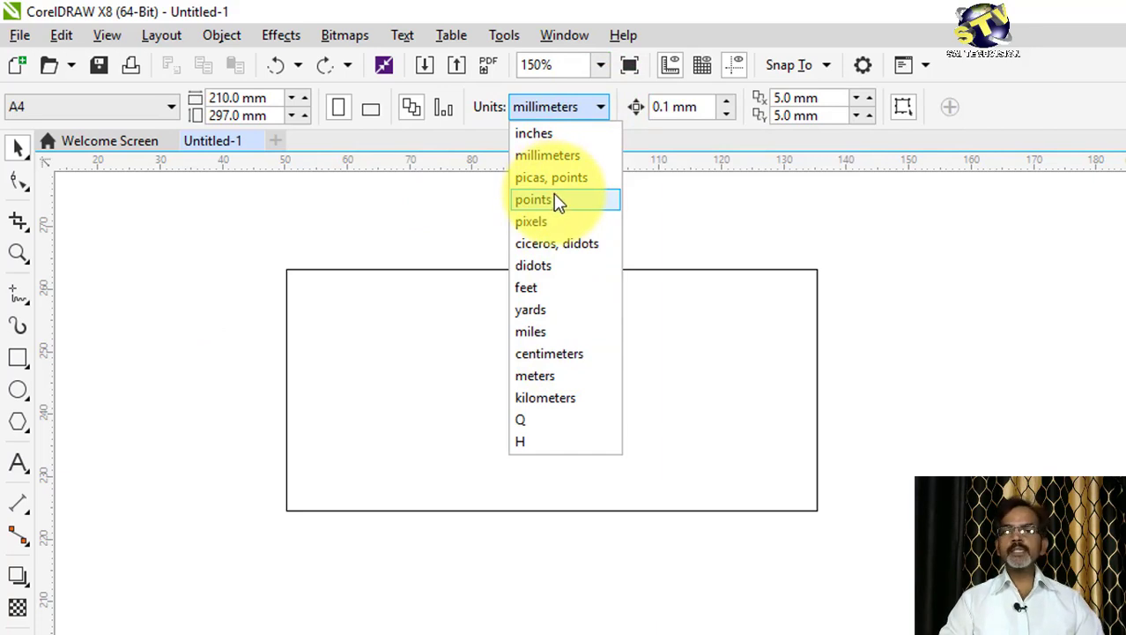
left_click(550, 133)
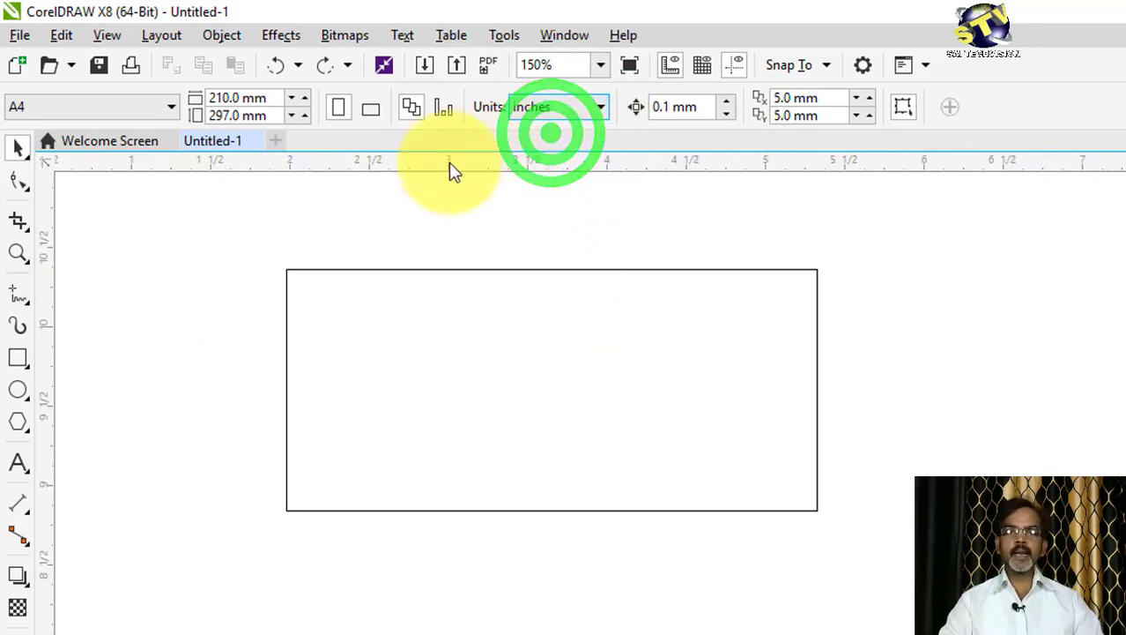
left_click(499, 285)
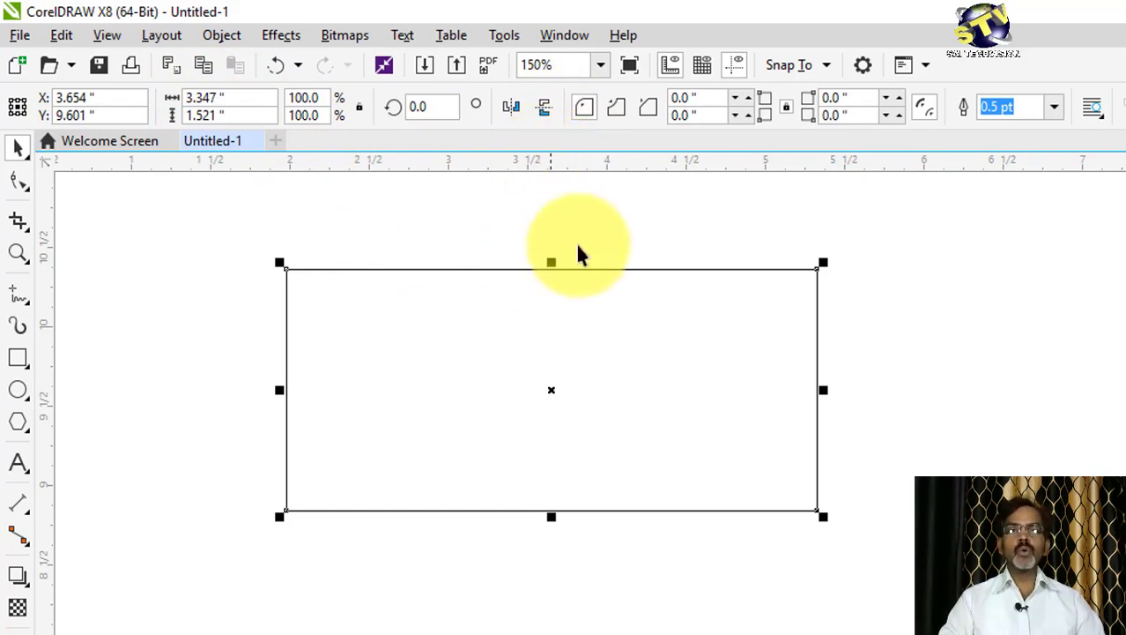
Examine the measurement units available for the rulers in the document's ruler options, keeping inches
double_click(645, 172)
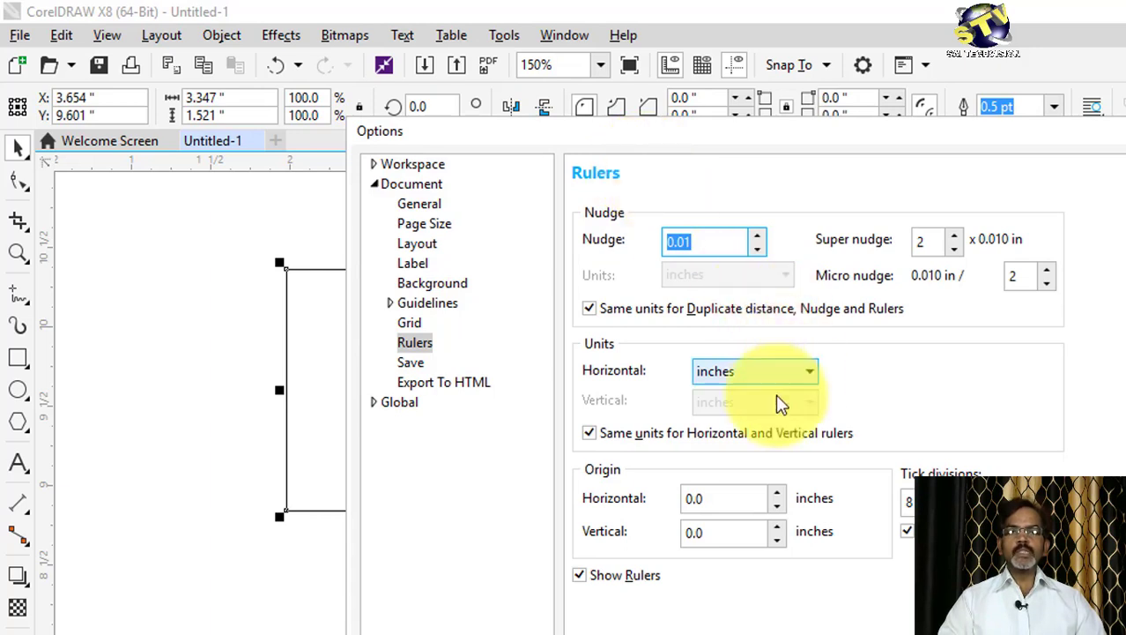
left_click(790, 370)
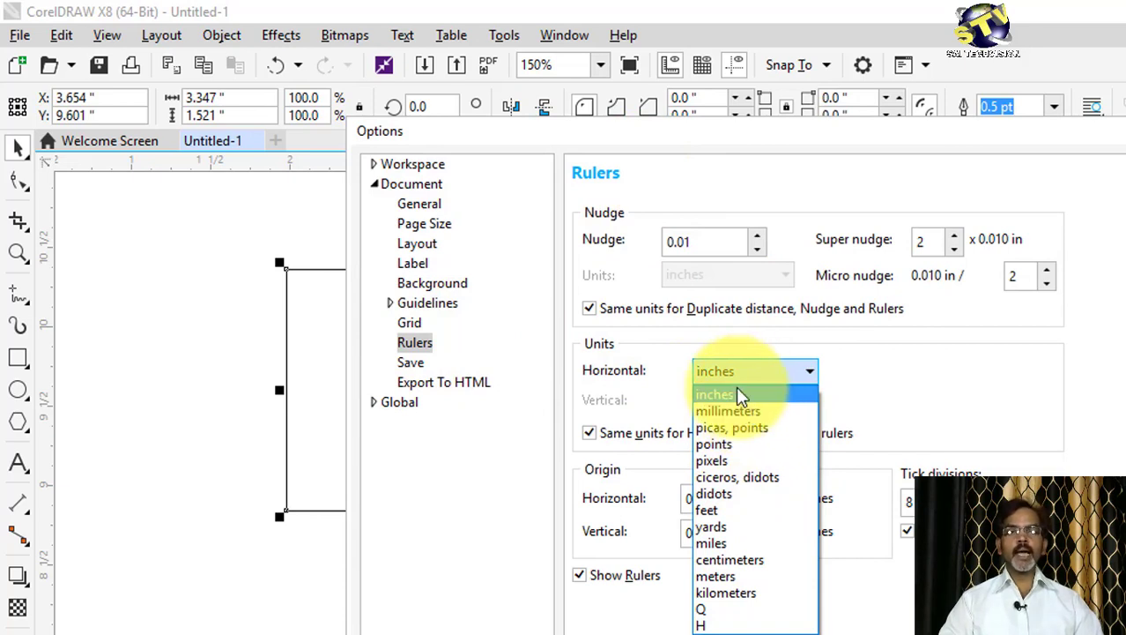
left_click(923, 379)
key("Return")
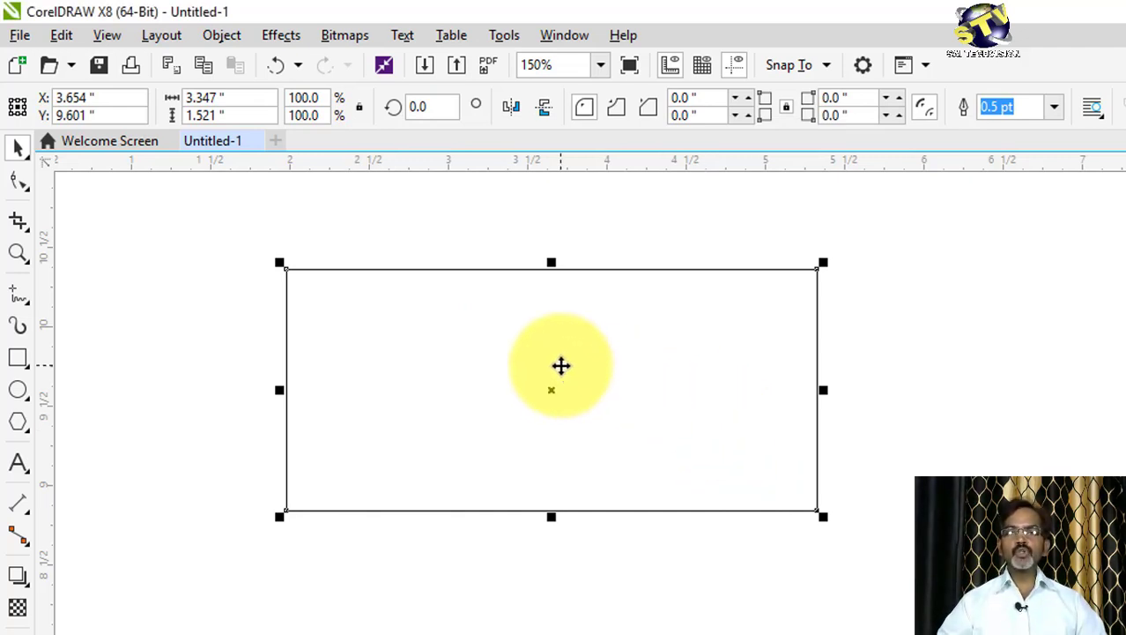
Try resizing the rectangle to a width of 5 inches and a height of 3 inches
left_click(245, 99)
key("Return")
left_click(234, 112)
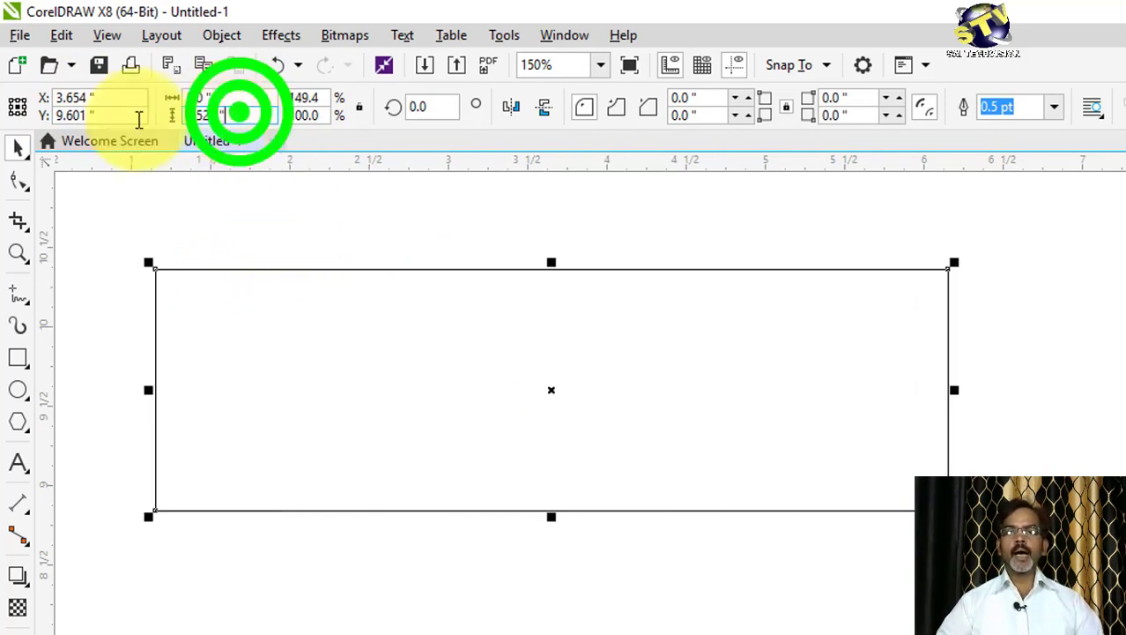
type("3")
key("Return")
Shift the enlarged rectangle slightly down and to the right, deselect it, and undo both the move and the resizing
left_click_drag(422, 272, 451, 342)
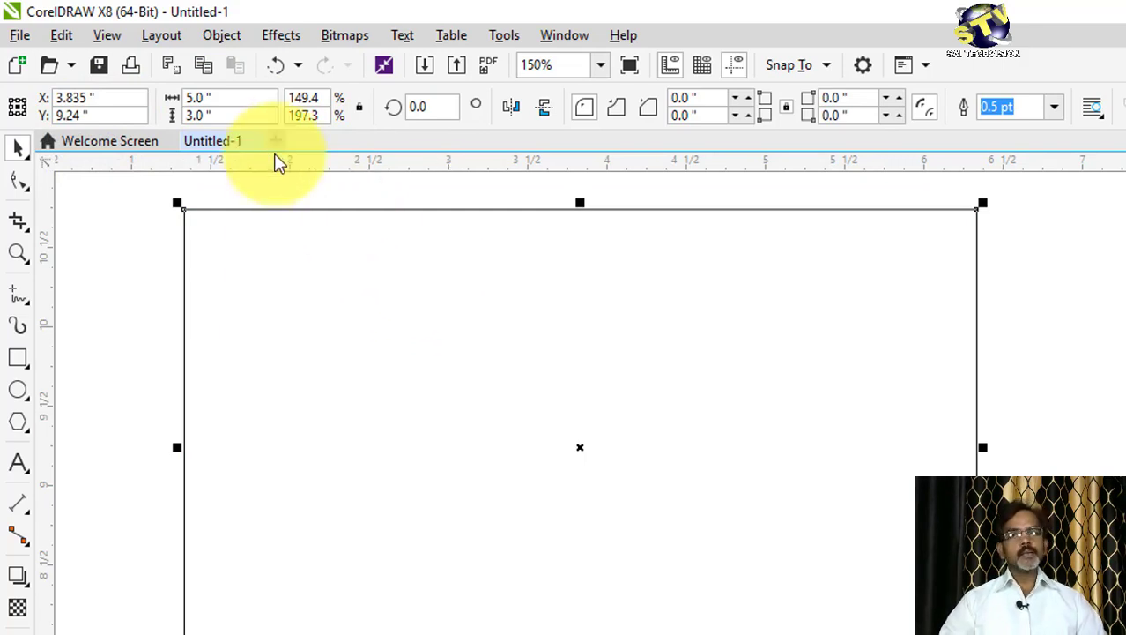
left_click(151, 330)
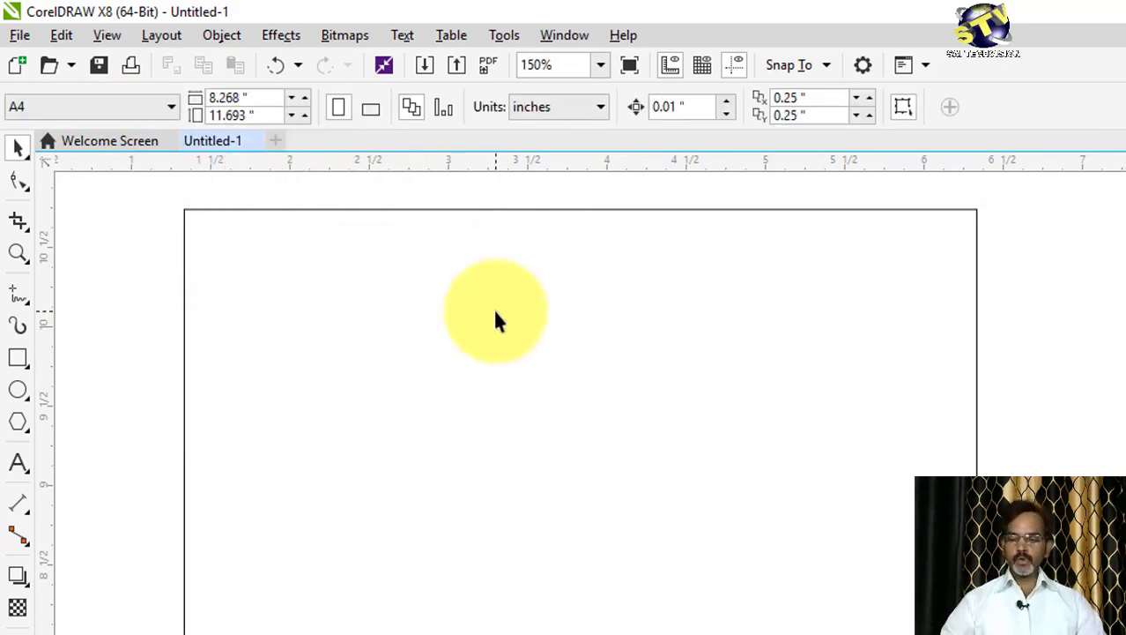
key("ctrl+z")
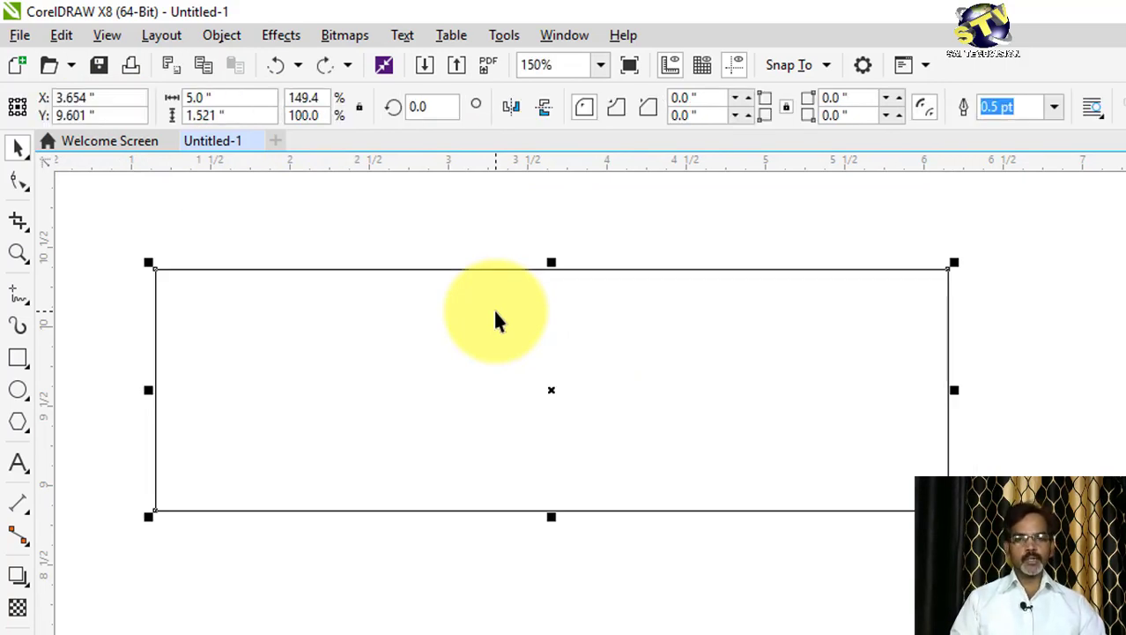
left_click(352, 230)
left_click(365, 269)
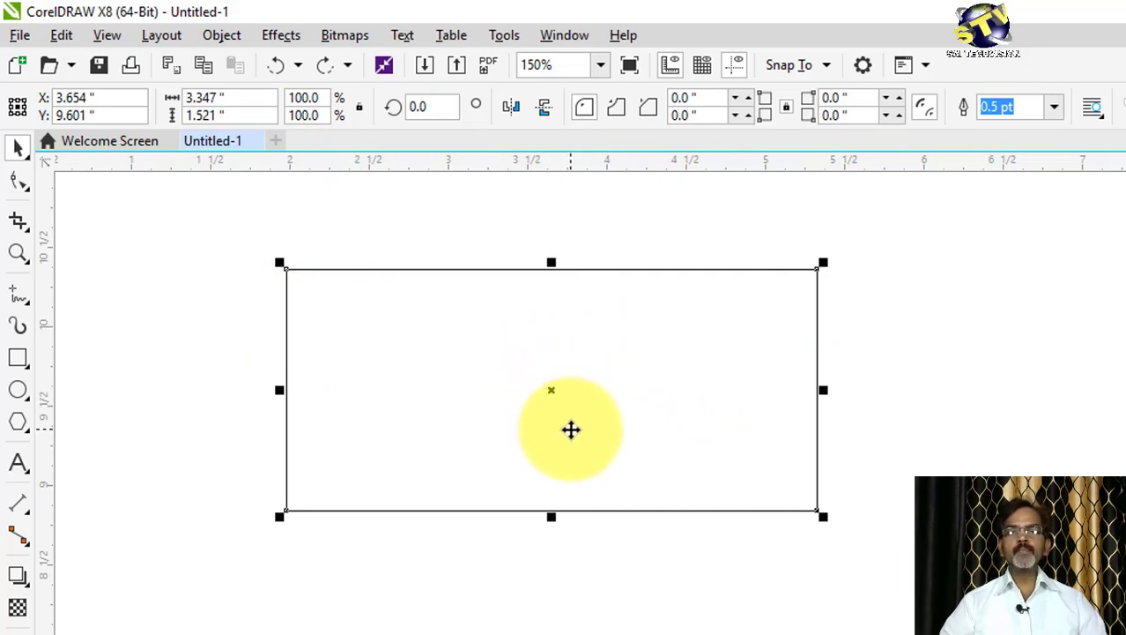
Move the rectangle freehand by its centre and by its lower edge to about X 3.81 and Y 9.77 inches
mouse_move(554, 389)
left_mouse_down()
mouse_move(651, 392)
mouse_move(569, 402)
mouse_move(688, 407)
mouse_move(551, 460)
mouse_move(586, 396)
mouse_move(575, 388)
left_mouse_up()
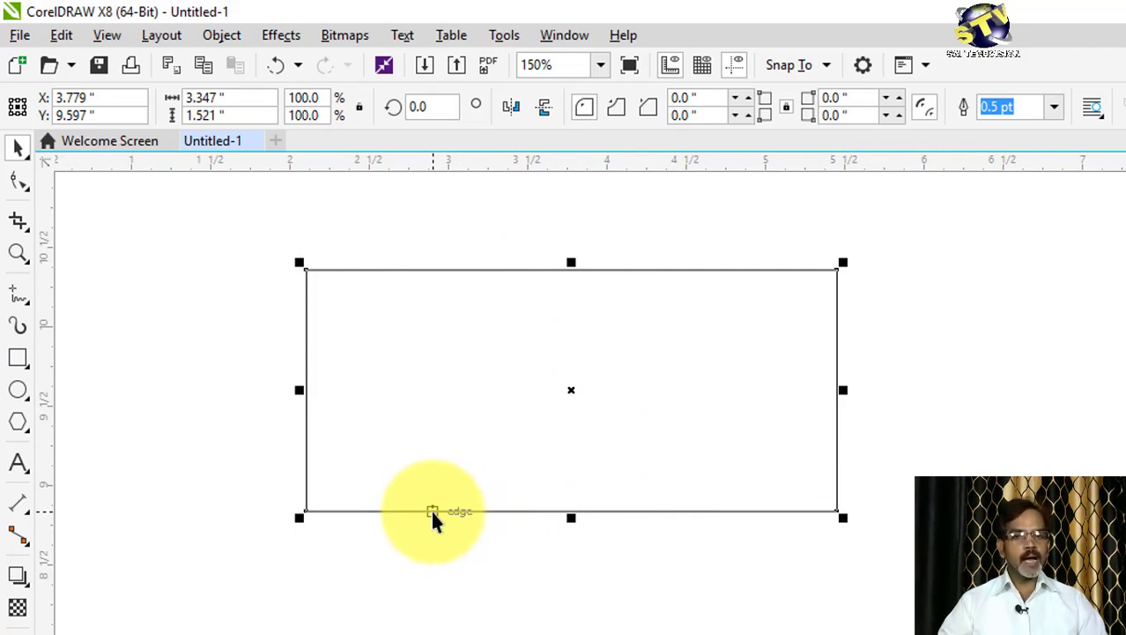
mouse_move(432, 511)
left_mouse_down()
mouse_move(621, 516)
mouse_move(460, 504)
mouse_move(673, 480)
mouse_move(463, 610)
mouse_move(586, 463)
mouse_move(546, 543)
mouse_move(440, 490)
mouse_move(448, 501)
left_mouse_up()
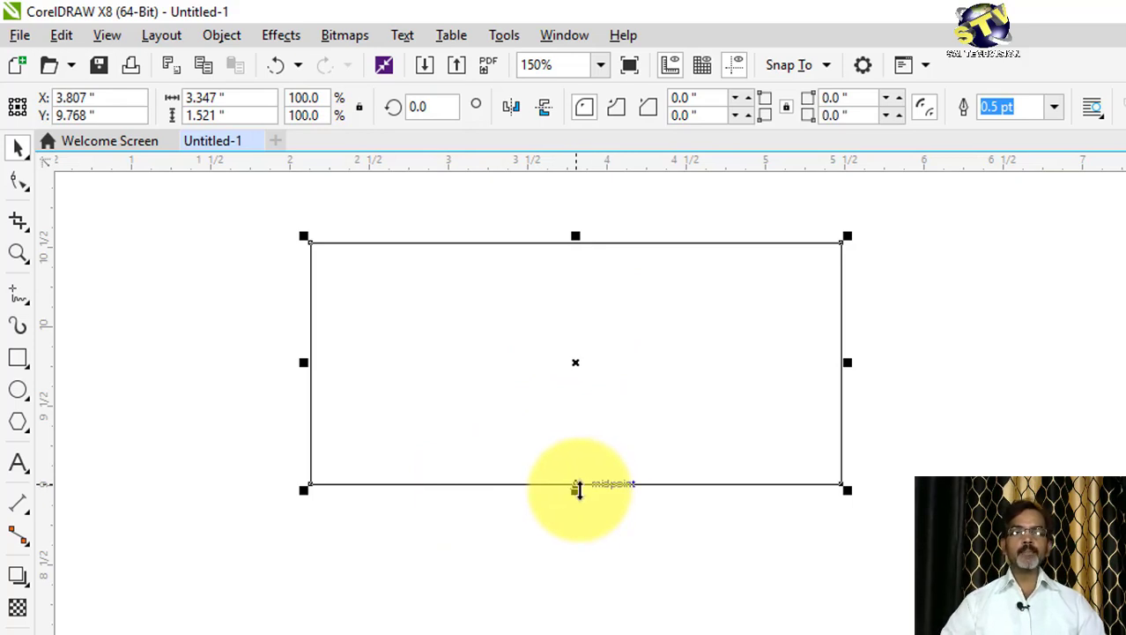
Resize the rectangle freehand from its sides and upper-right corner to about 2.76 inches wide and 1.35 inches high
mouse_move(577, 488)
left_mouse_down()
mouse_move(581, 407)
mouse_move(551, 593)
mouse_move(548, 388)
mouse_move(546, 452)
mouse_move(561, 468)
mouse_move(560, 409)
mouse_move(558, 538)
mouse_move(566, 383)
mouse_move(576, 490)
left_mouse_up()
left_click_drag(581, 236, 602, 311)
left_click_drag(843, 397, 710, 396)
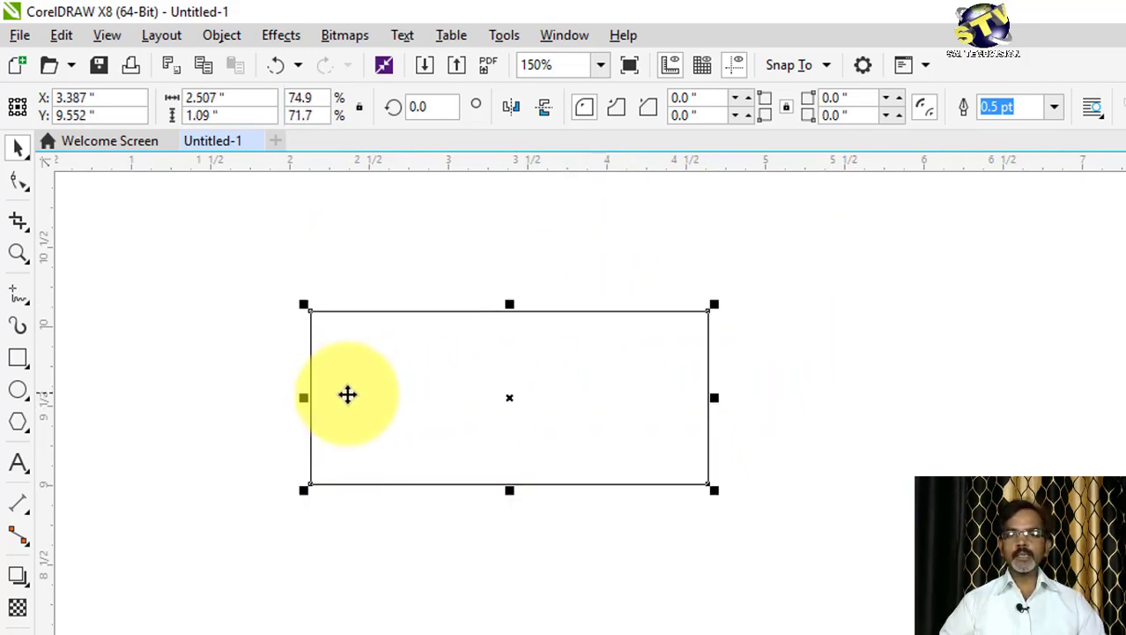
left_click_drag(305, 398, 351, 399)
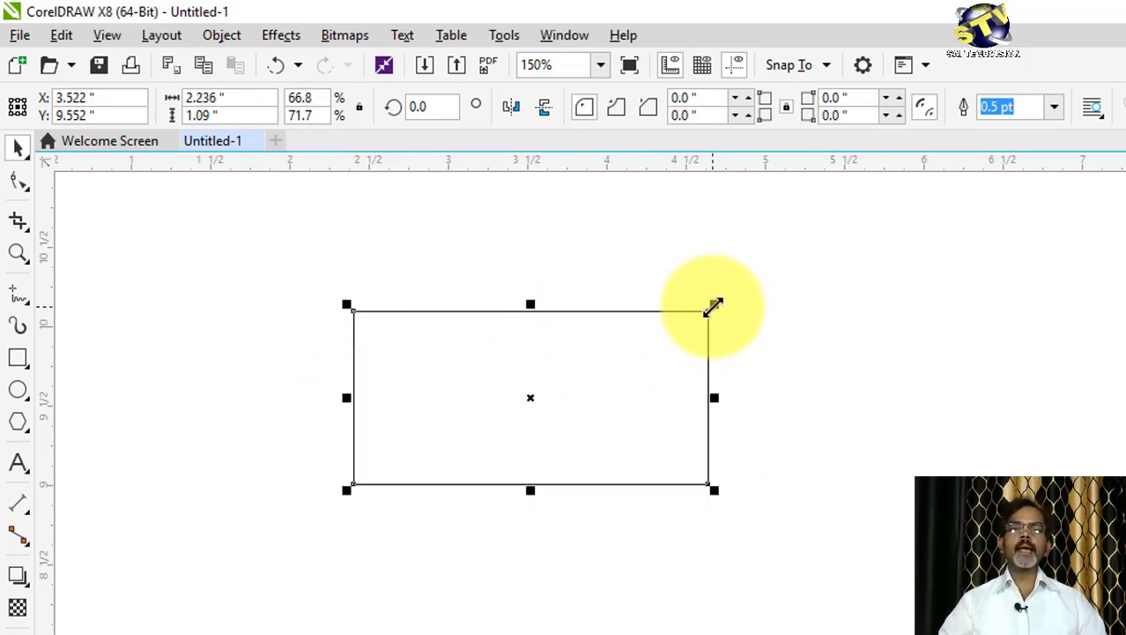
left_click_drag(714, 306, 731, 360)
left_click_drag(821, 305, 867, 264)
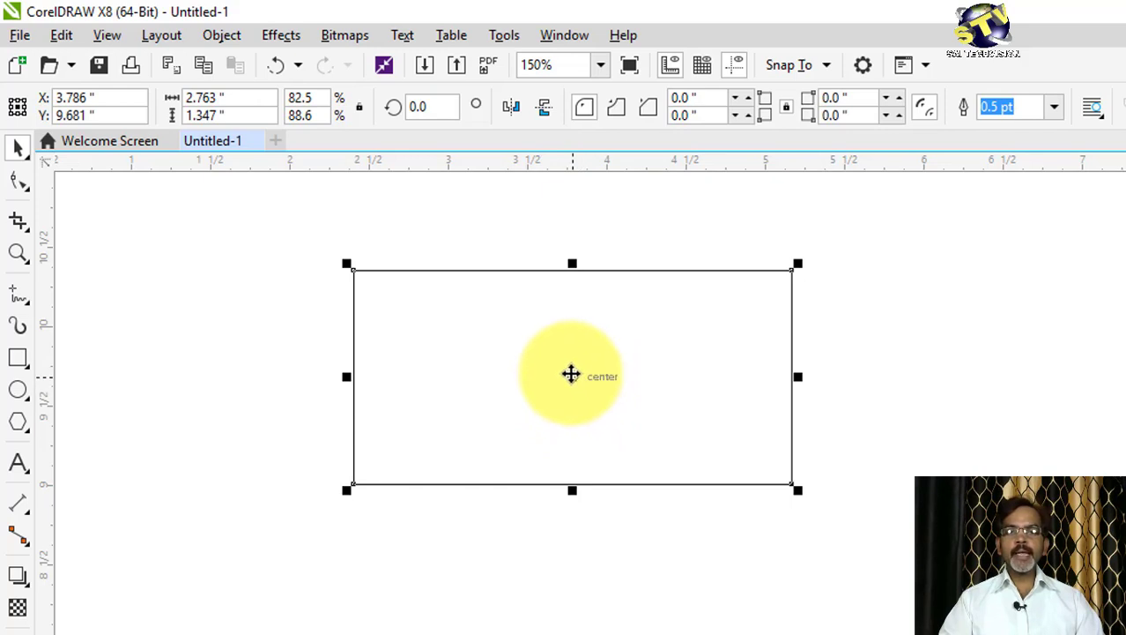
Try rotating the rectangle about its centre from the upper-right and upper-left corners, and undo each rotation
left_click(571, 374)
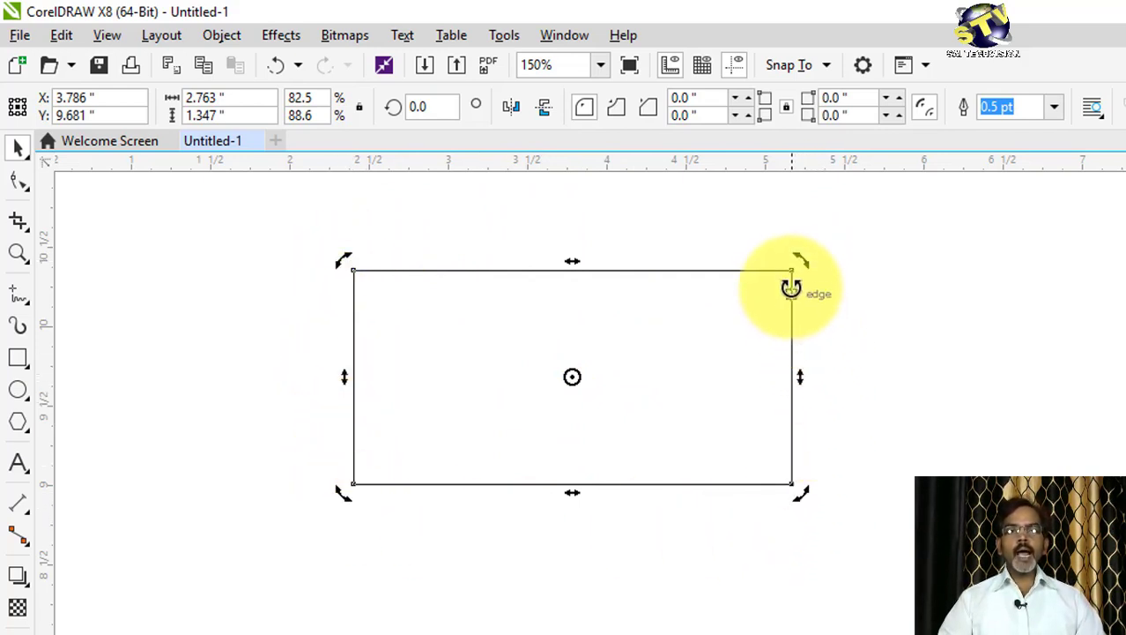
left_click_drag(802, 258, 784, 447)
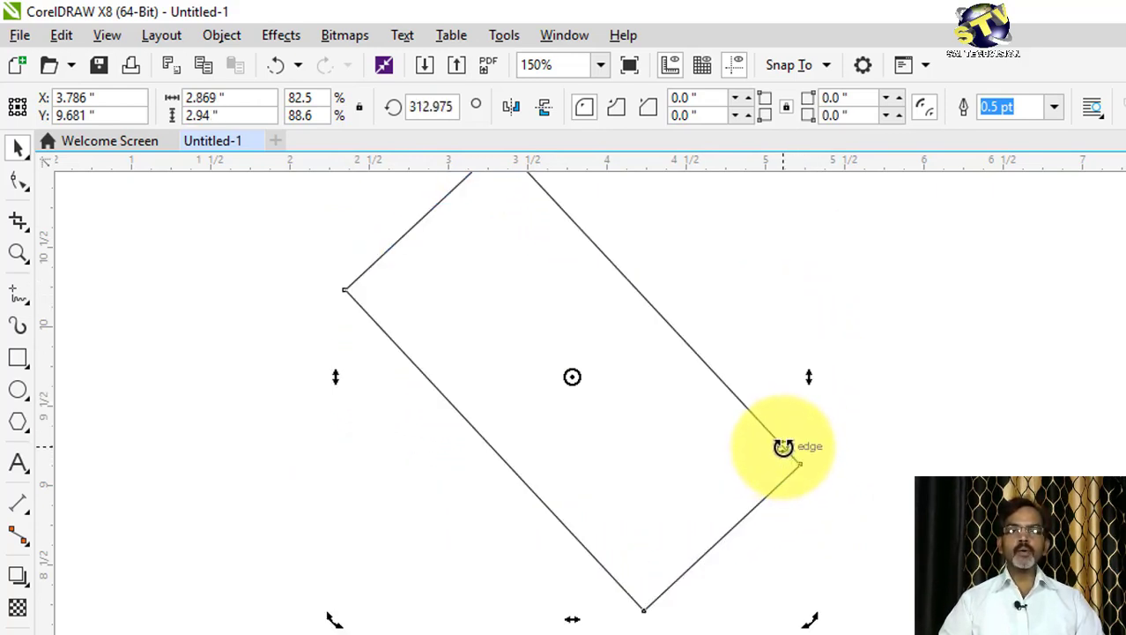
key("ctrl+z")
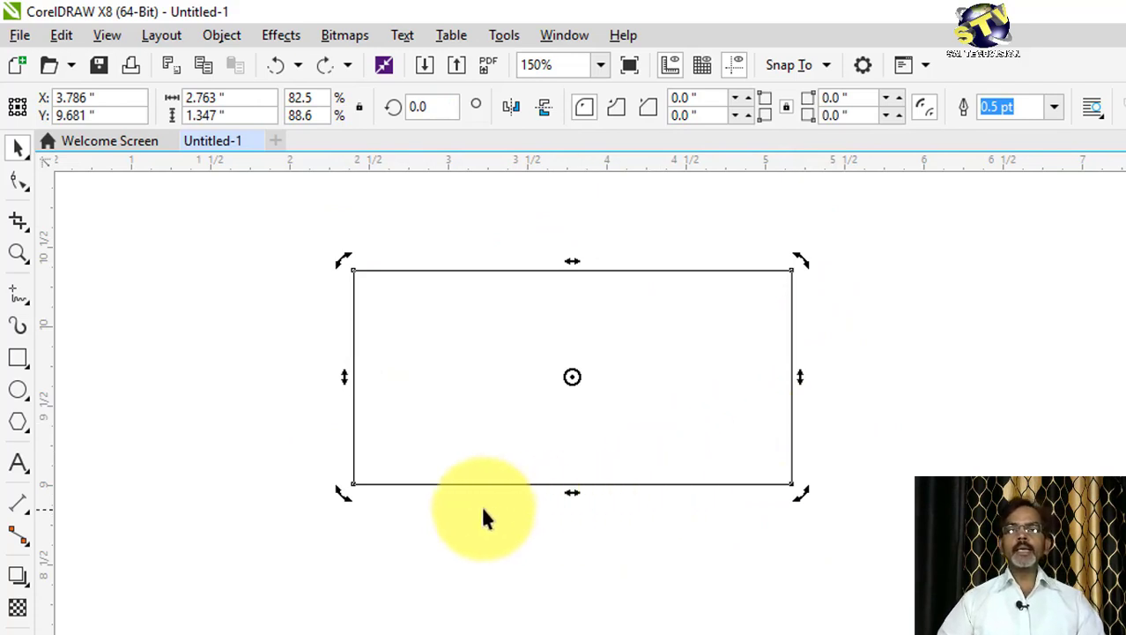
left_click_drag(344, 256, 690, 539)
key("ctrl+z")
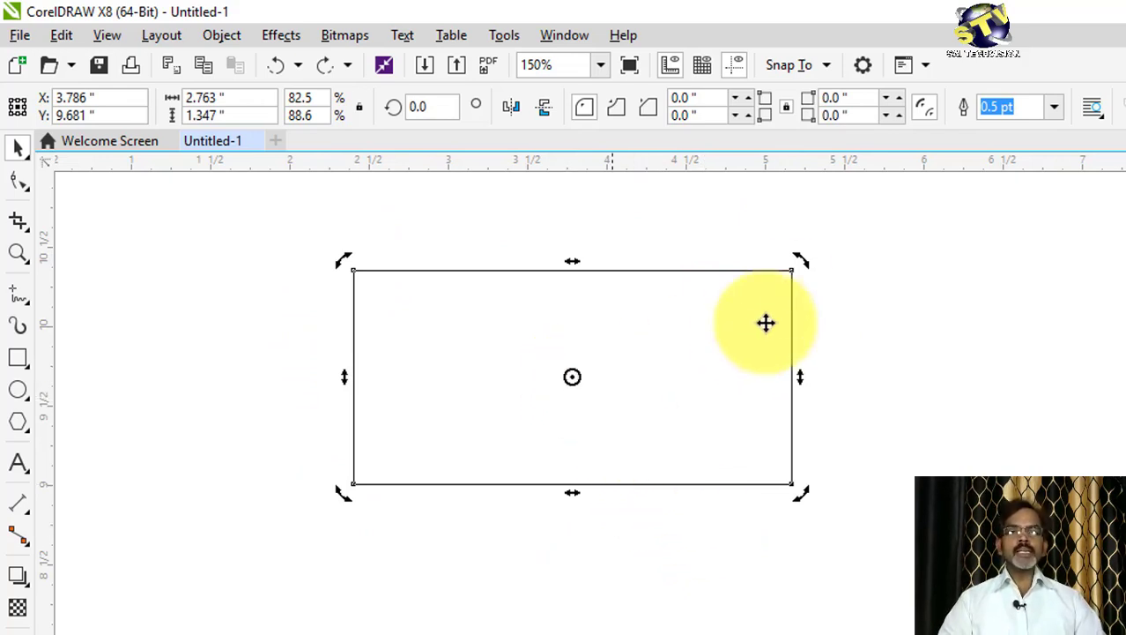
left_click_drag(802, 261, 783, 348)
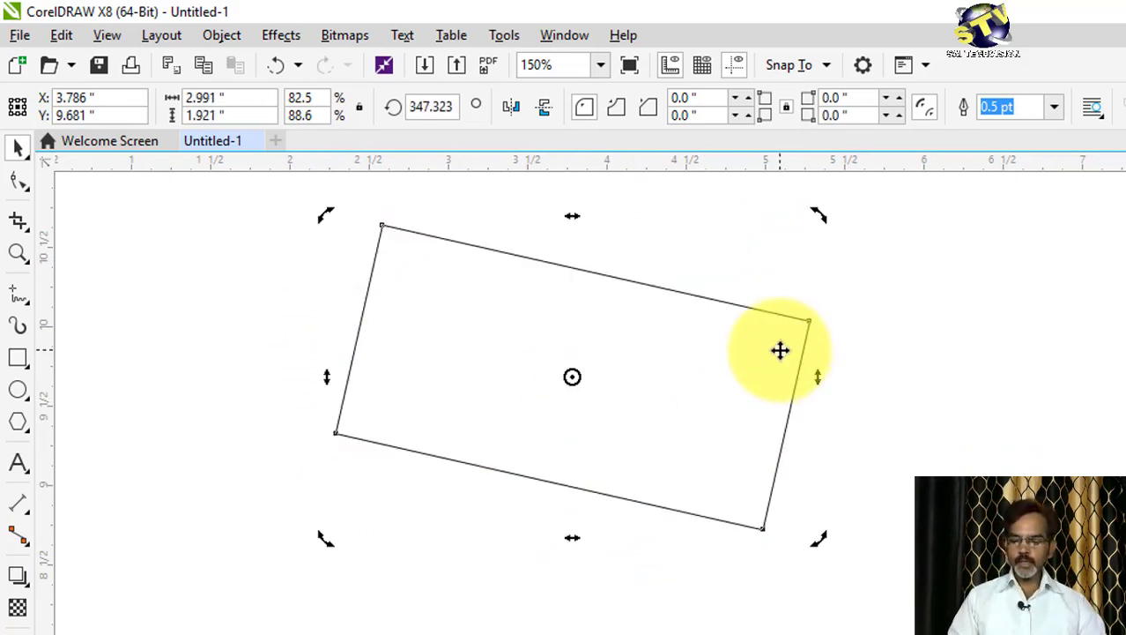
key("ctrl+z")
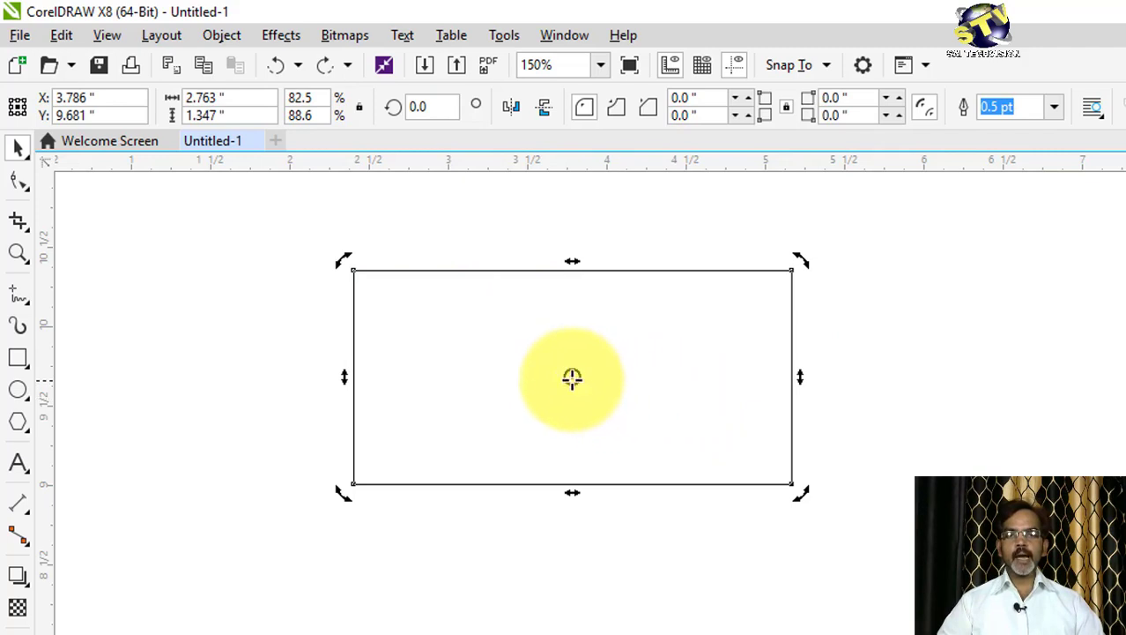
Move the rotation centre to the rectangle's lower-left corner, try rotating it clockwise about 16 degrees, and undo the rotation
mouse_move(572, 376)
left_mouse_down()
mouse_move(442, 418)
mouse_move(353, 483)
left_mouse_up()
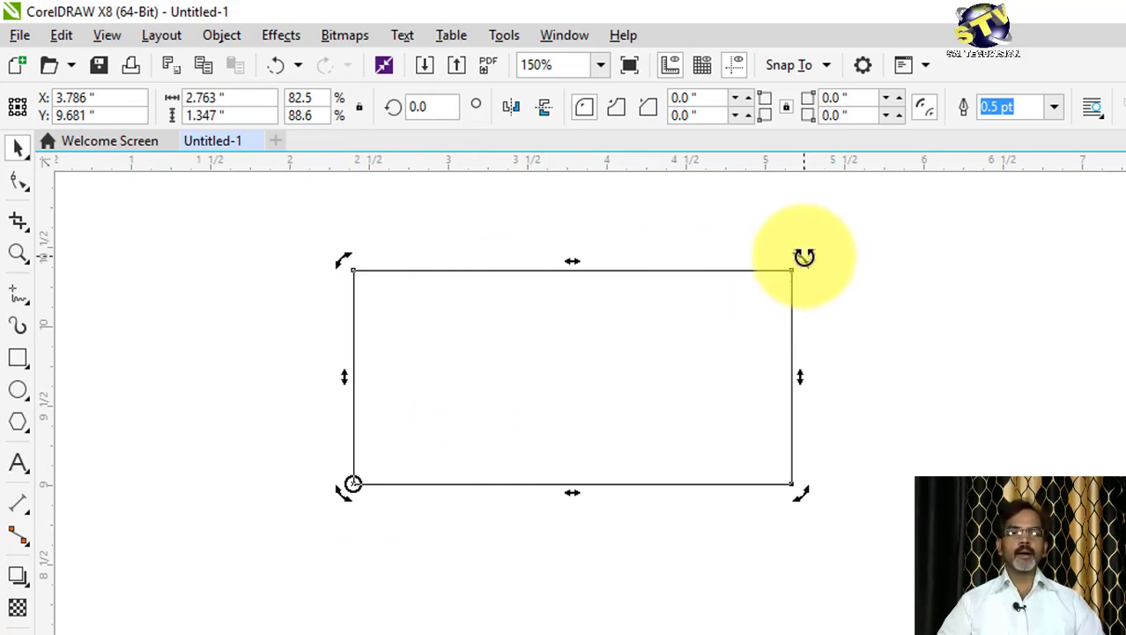
left_click_drag(804, 256, 805, 395)
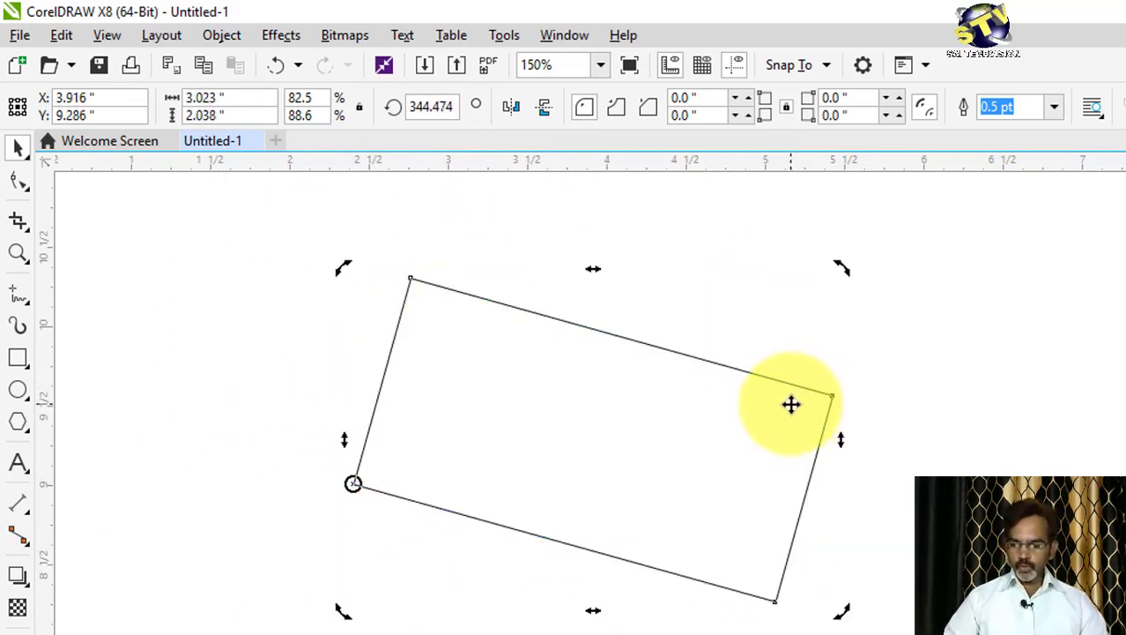
key("ctrl+z")
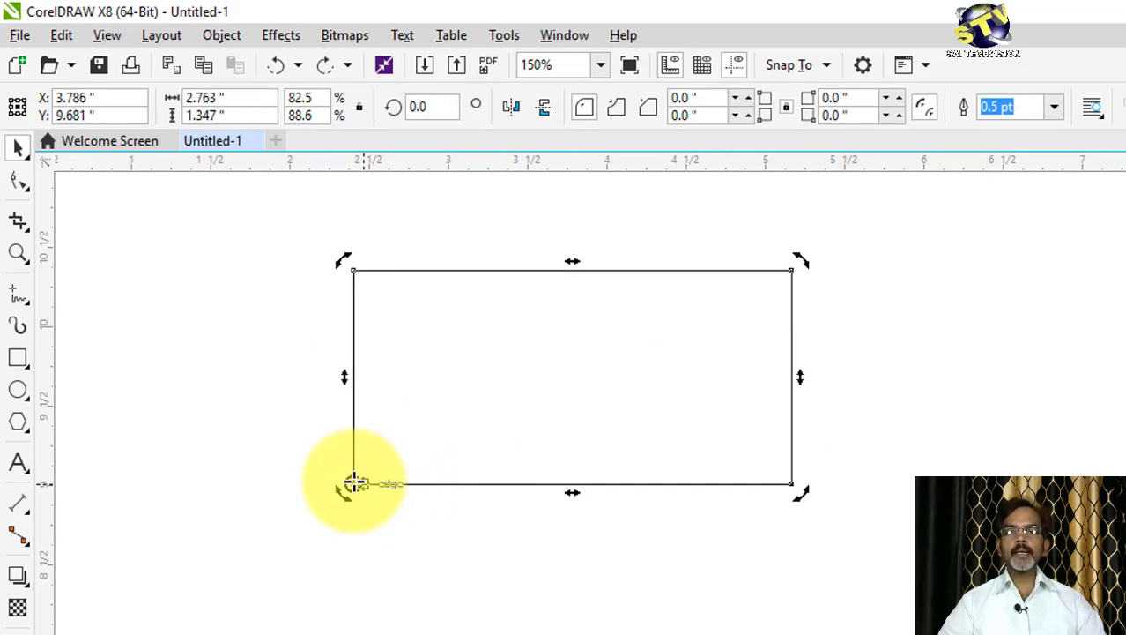
Try rotating the rectangle about a point on its left edge, undo the rotations, and return the rotation centre to the middle
left_click(353, 481)
left_click_drag(353, 354, 354, 314)
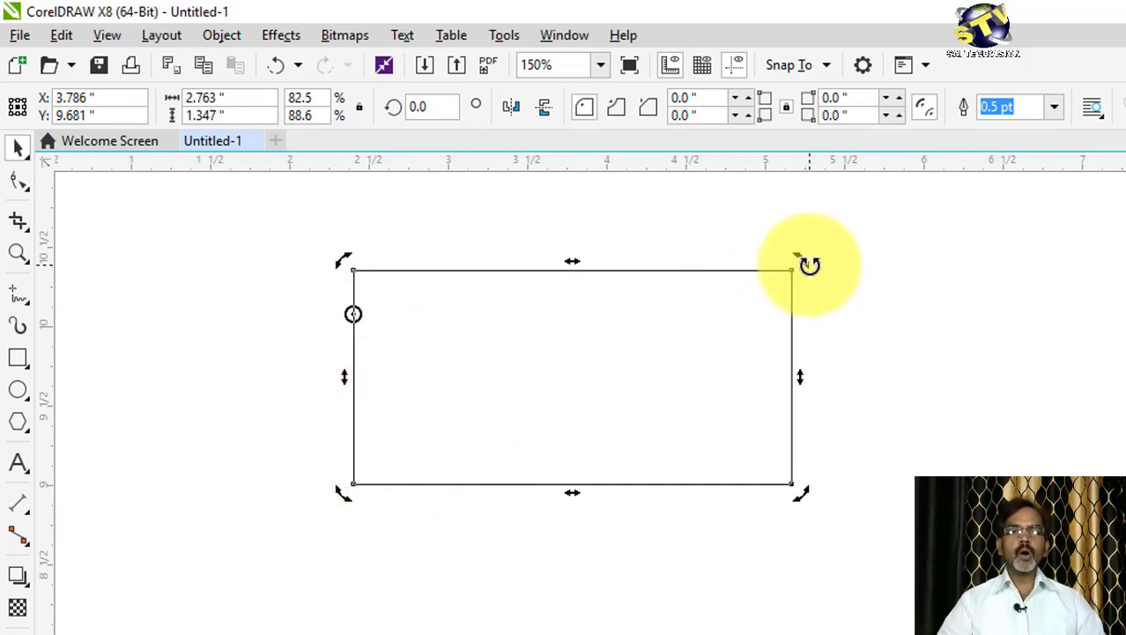
mouse_move(802, 262)
left_mouse_down()
mouse_move(822, 260)
mouse_move(796, 299)
mouse_move(799, 284)
left_mouse_up()
left_click(325, 526)
left_click_drag(325, 525, 470, 573)
key("ctrl+z")
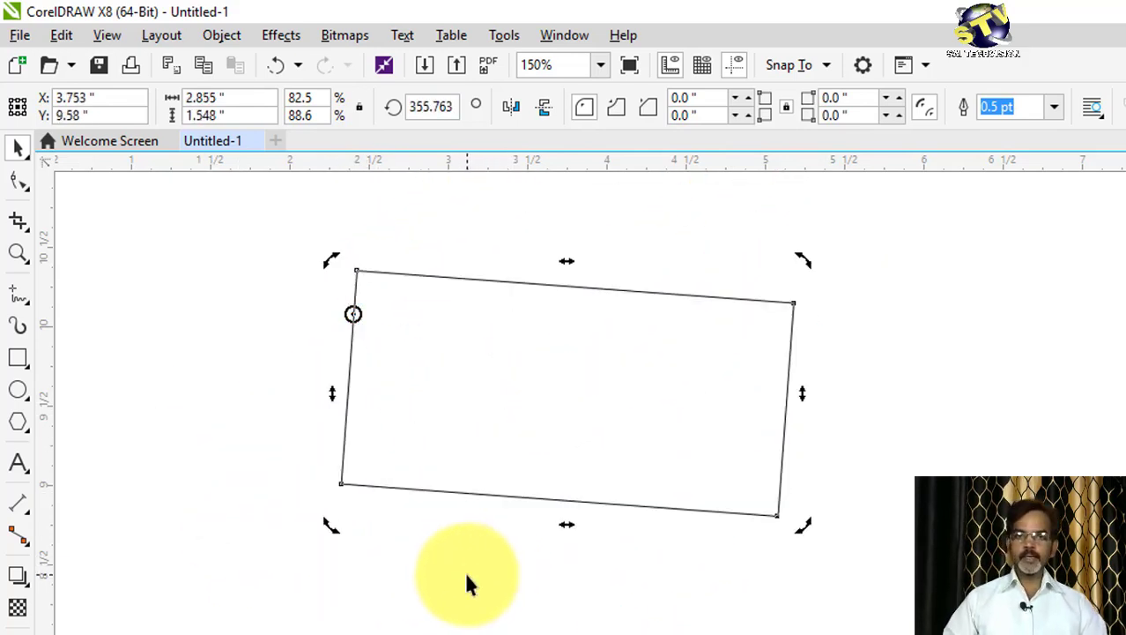
key("ctrl+z")
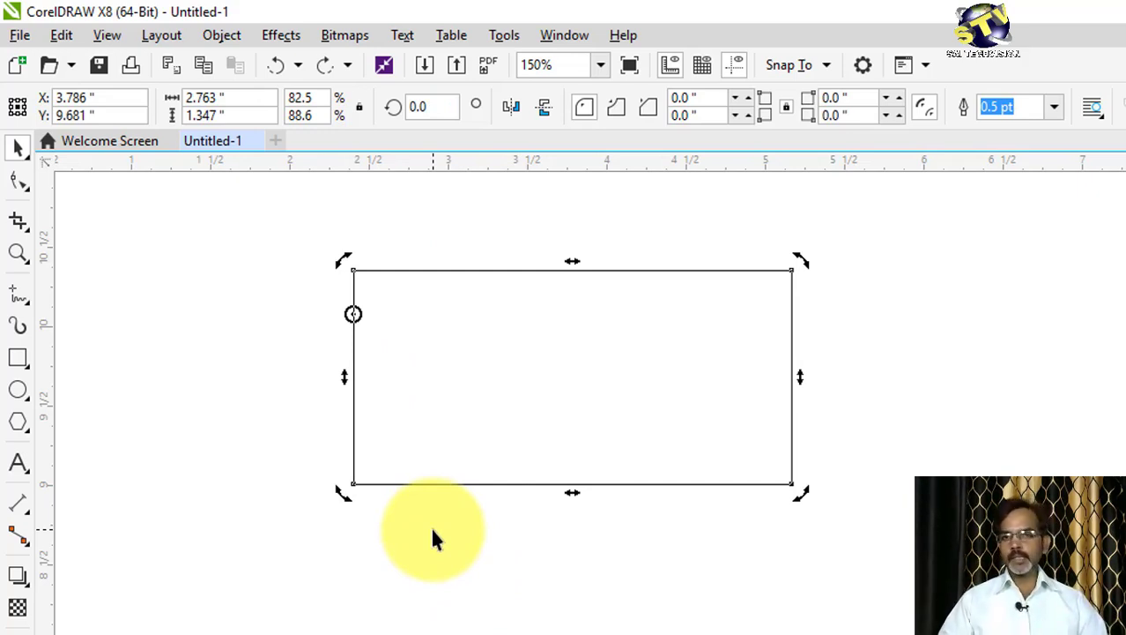
left_click_drag(352, 314, 572, 376)
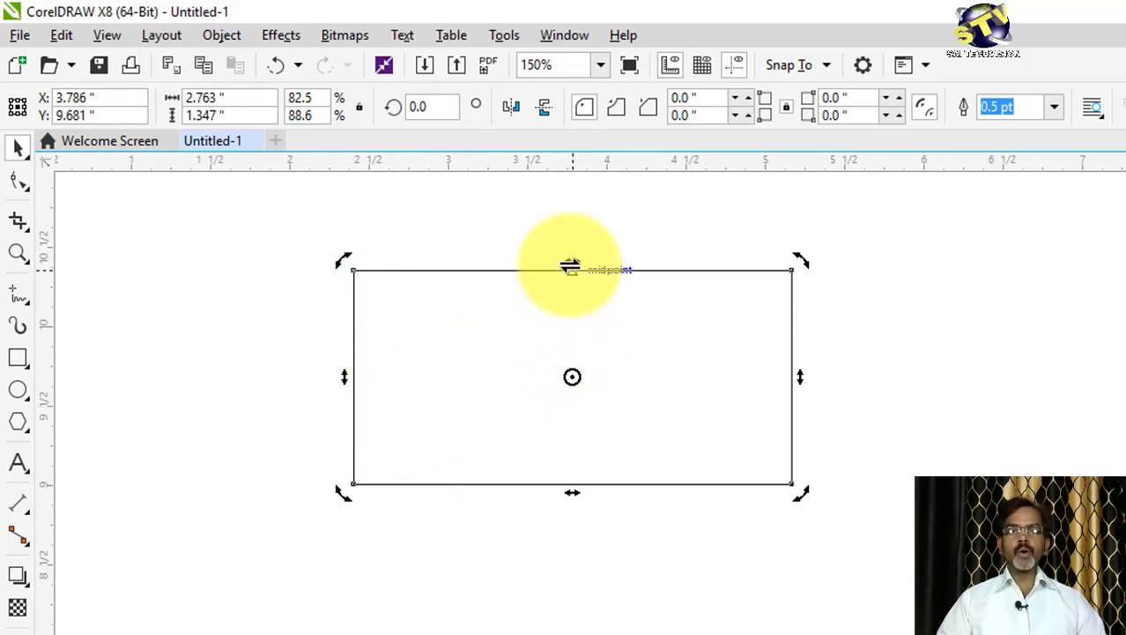
Try skewing the rectangle horizontally from its top edge and vertically from its left side, and undo both skews
left_click_drag(570, 267, 640, 307)
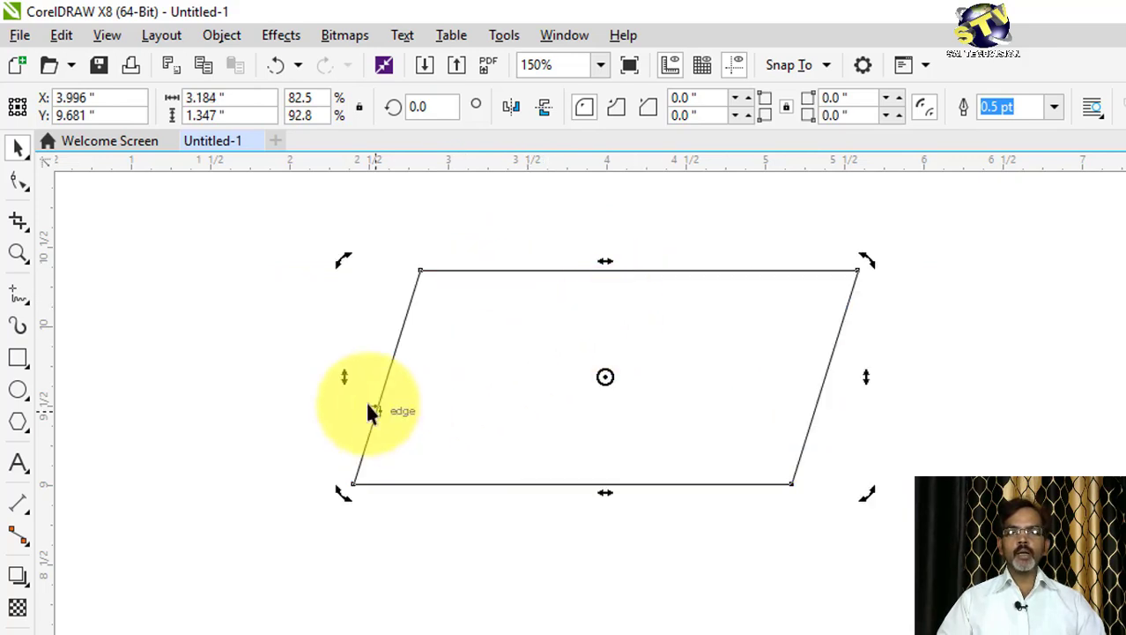
left_click_drag(346, 377, 275, 562)
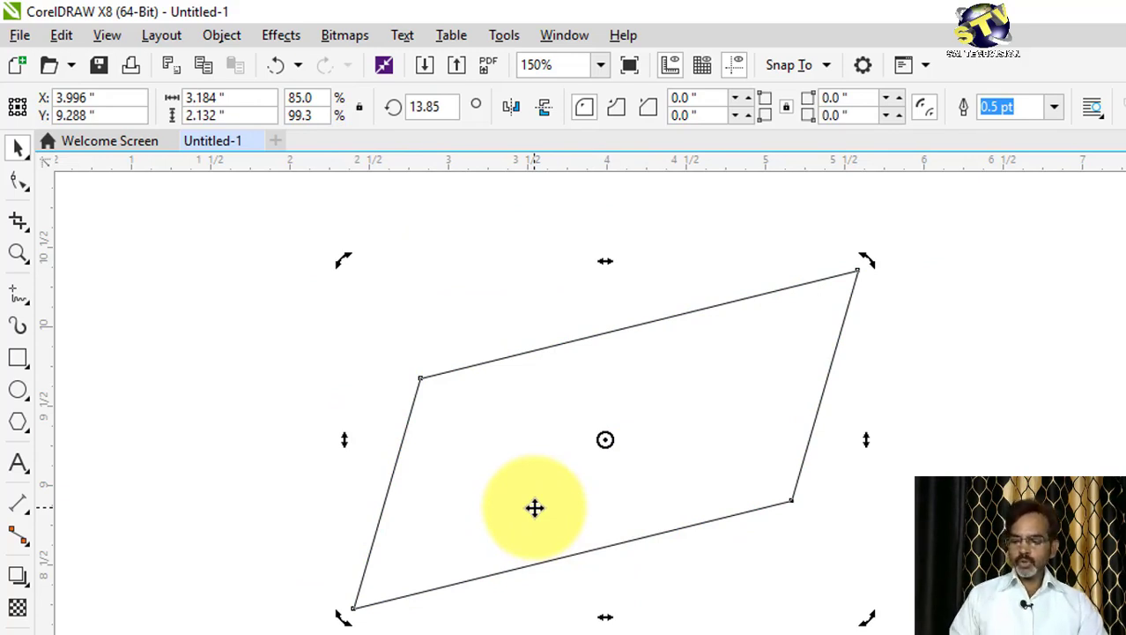
key("ctrl+z")
key("ctrl+z")
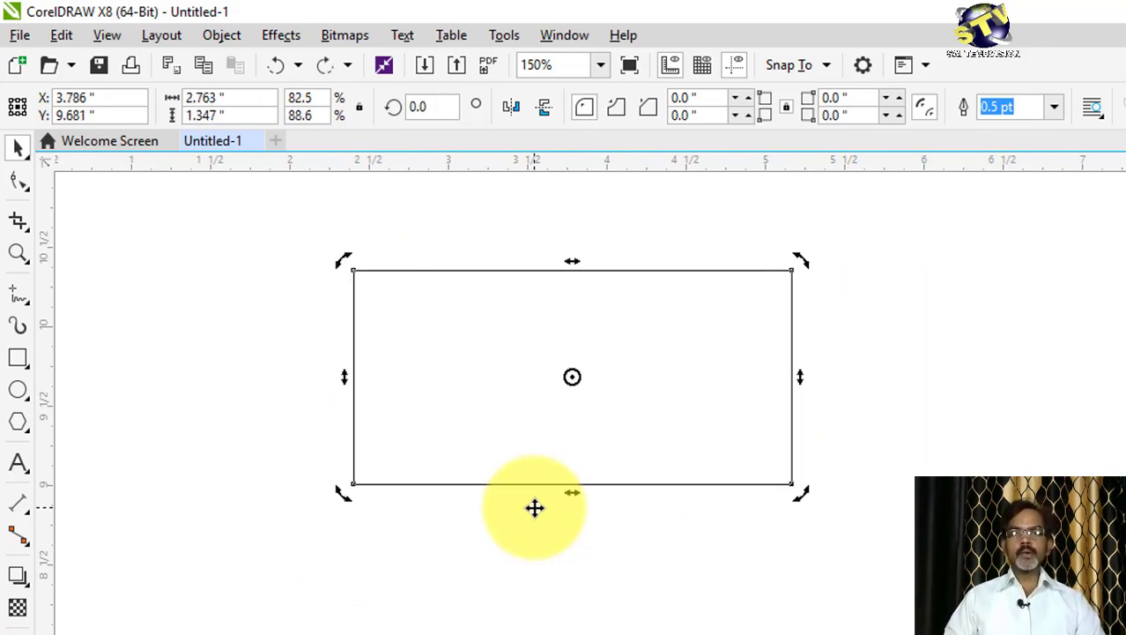
left_click(573, 403)
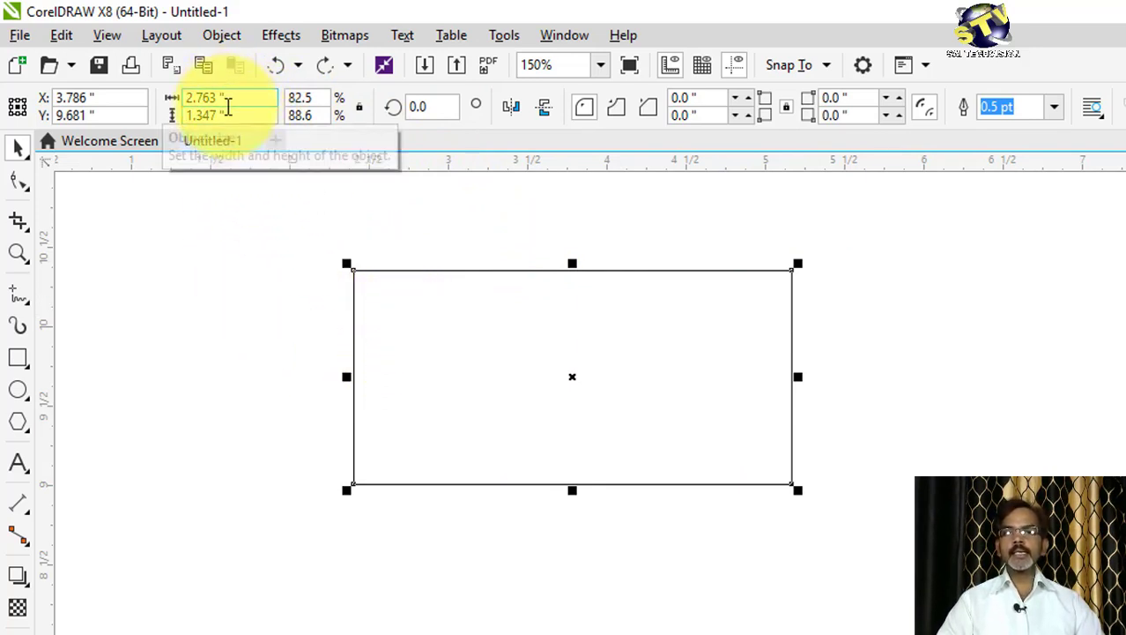
Try setting the rectangle's horizontal scale factor to 50%, and undo the scaling
left_click(321, 97)
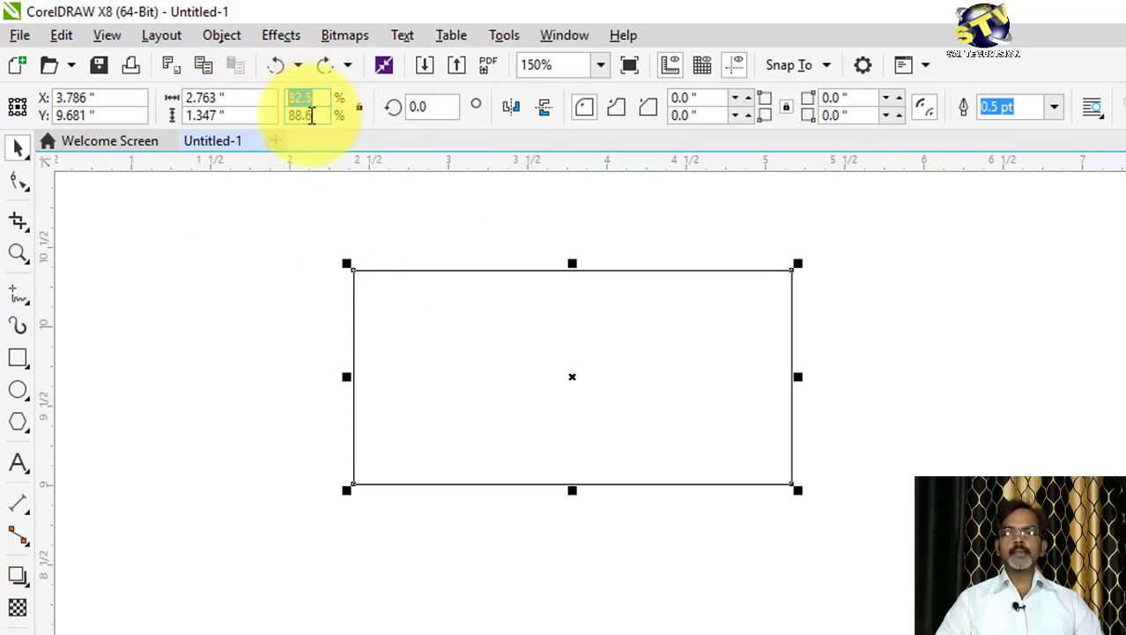
key("Return")
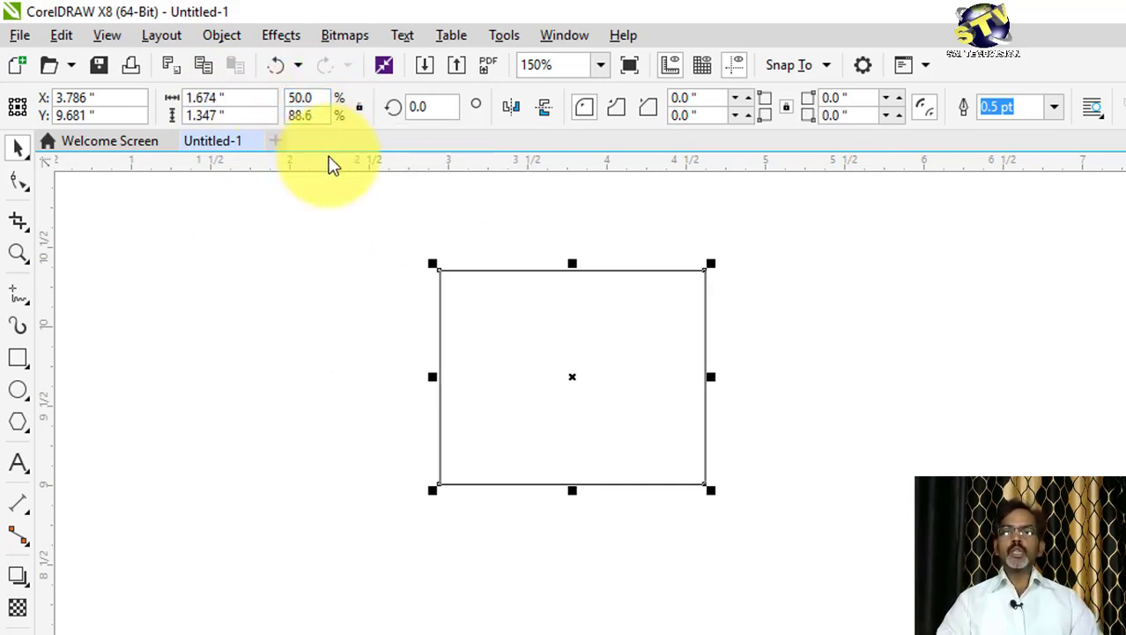
left_click(308, 99)
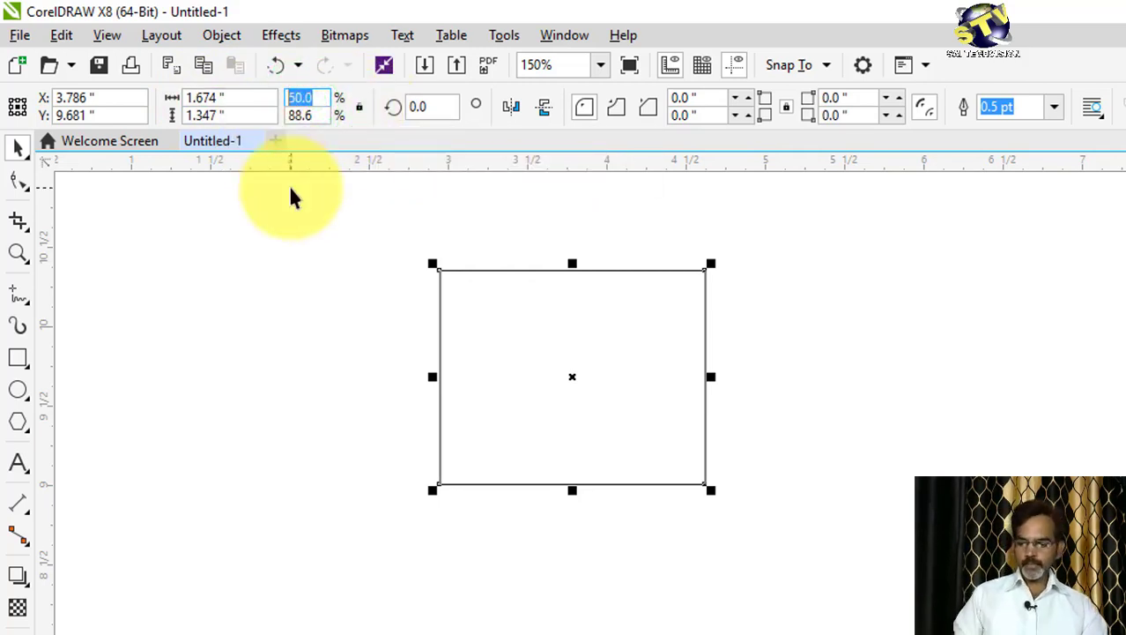
left_click(316, 278)
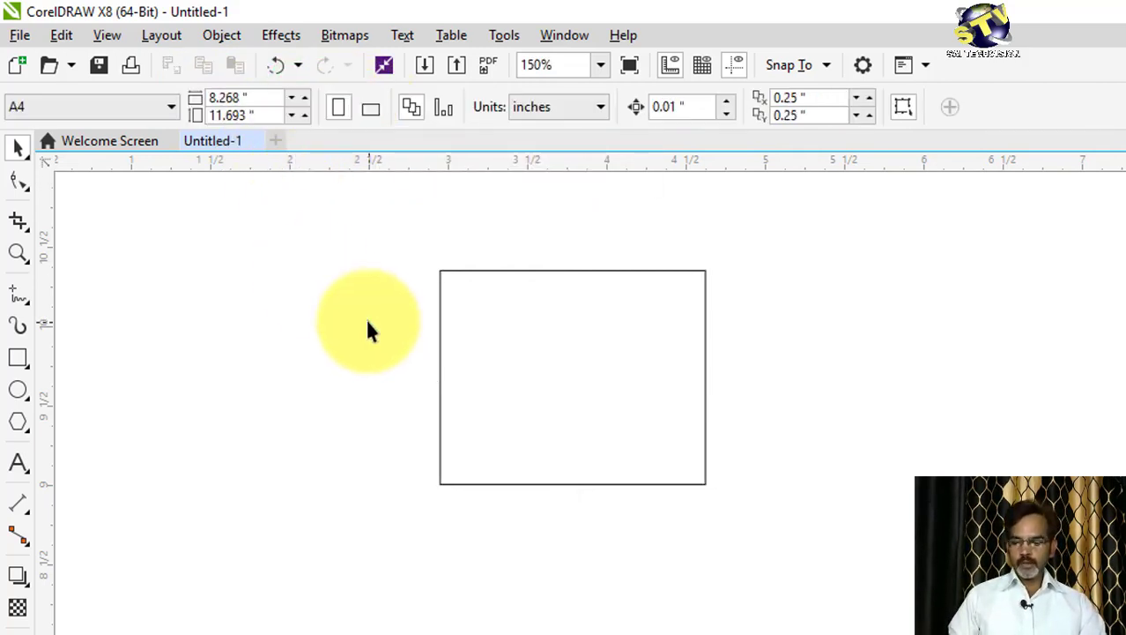
key("ctrl+z")
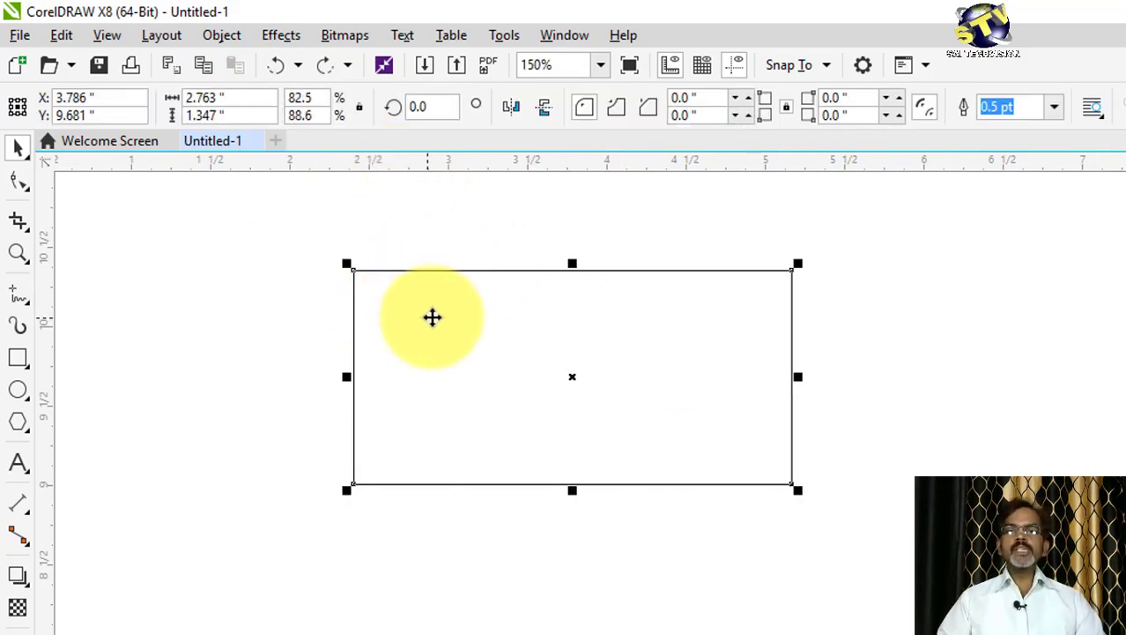
Try setting the rectangle's width to 4 inches with the size ratio locked, undo the resize, and unlock the ratio
left_click(433, 317)
left_click(463, 330)
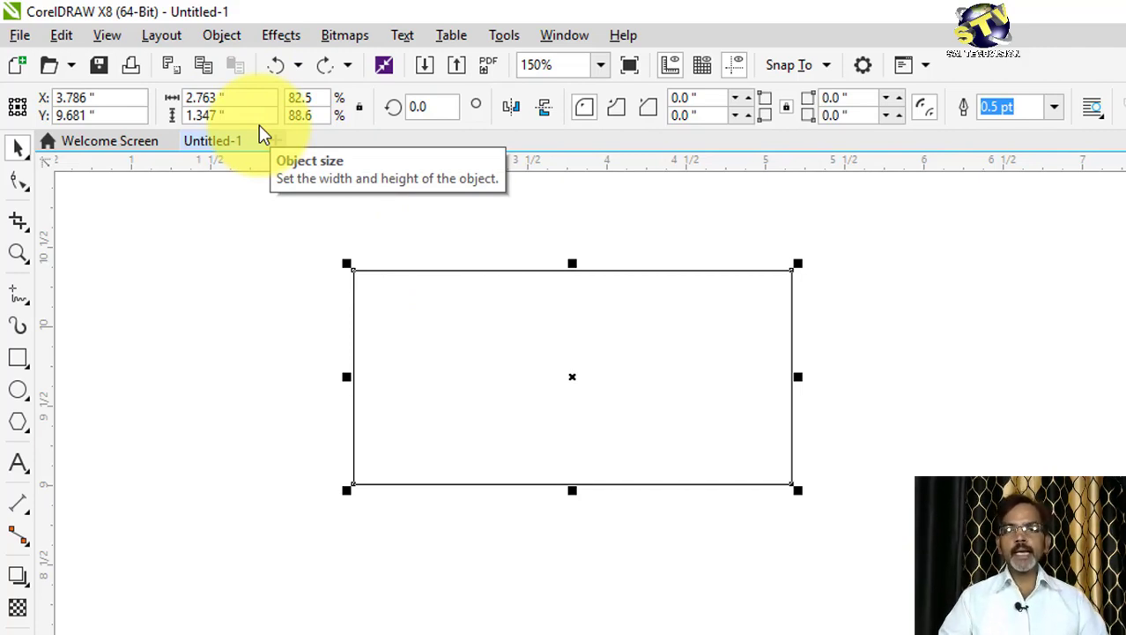
left_click(360, 107)
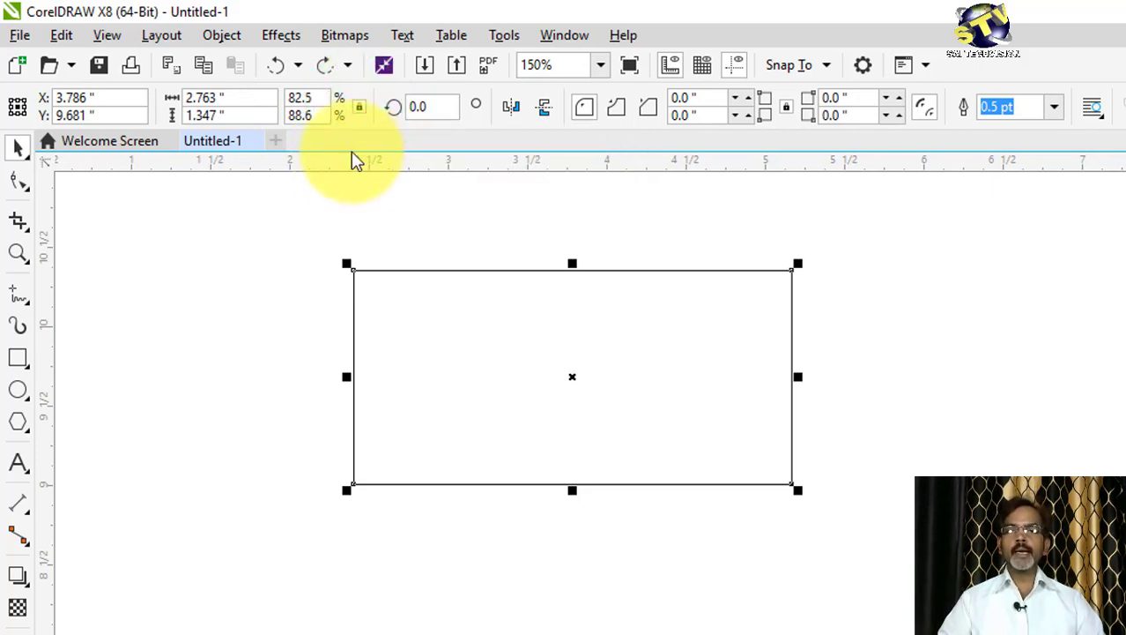
left_click(245, 97)
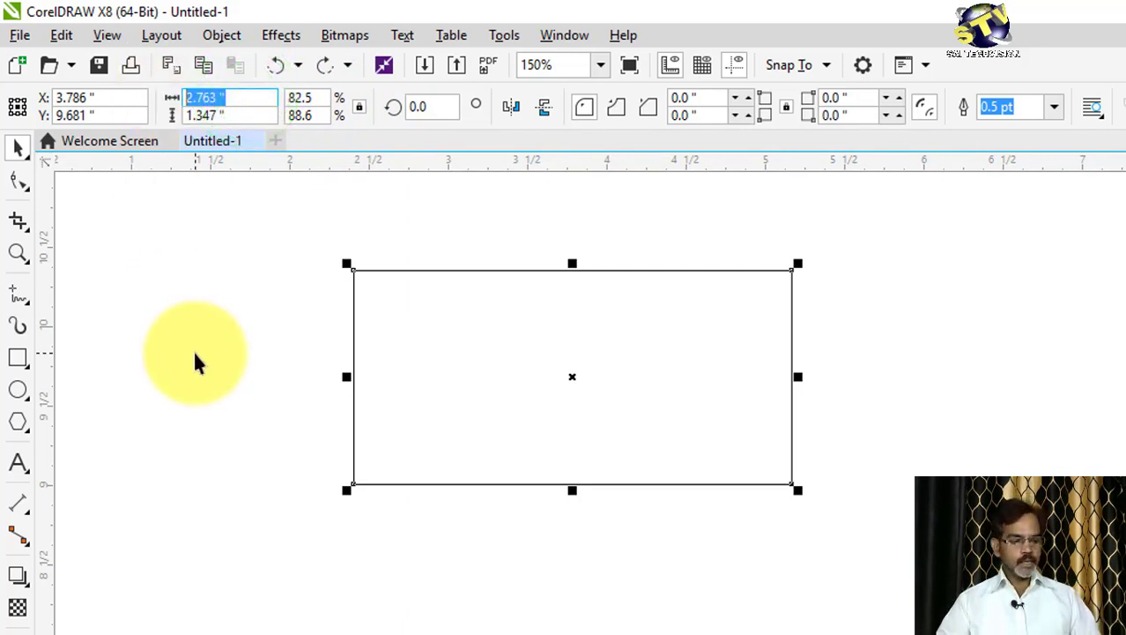
key("Return")
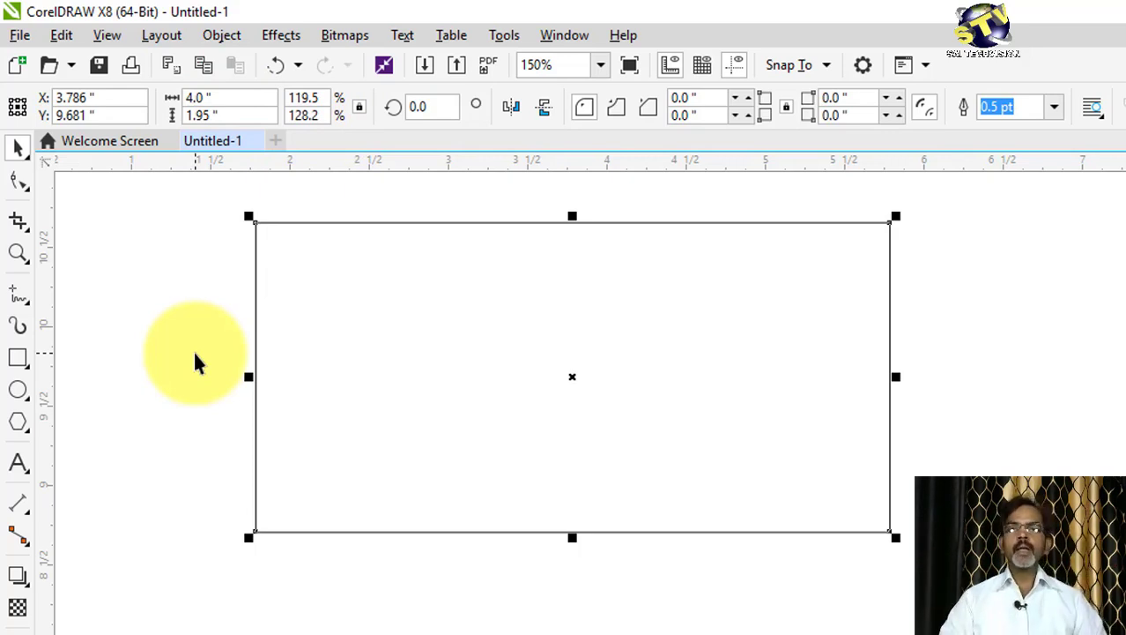
key("ctrl+z")
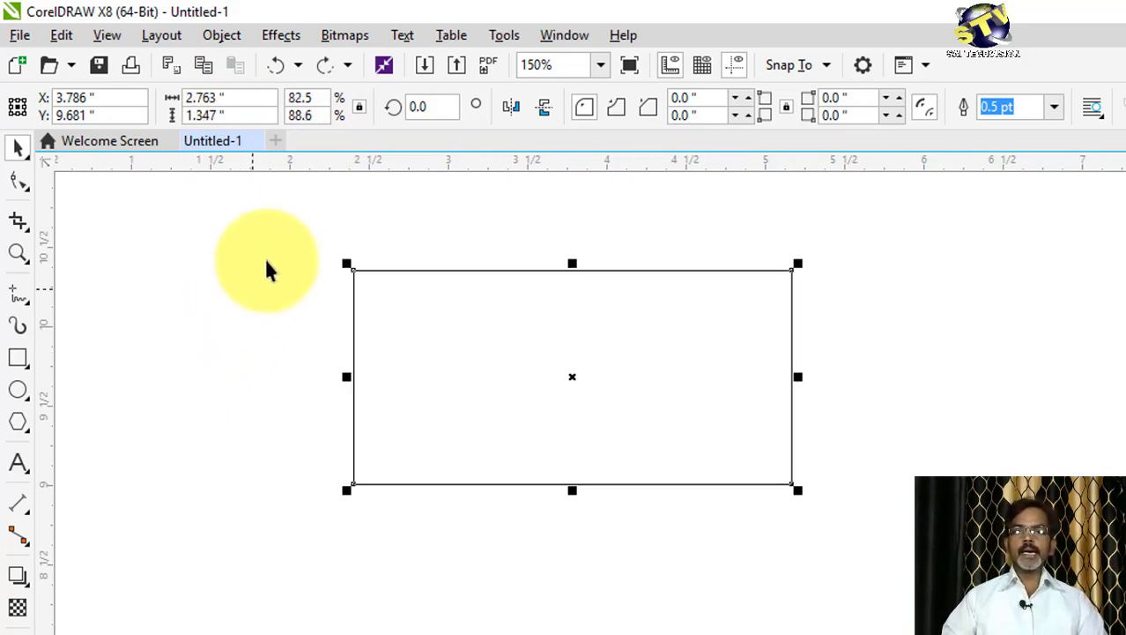
left_click(361, 108)
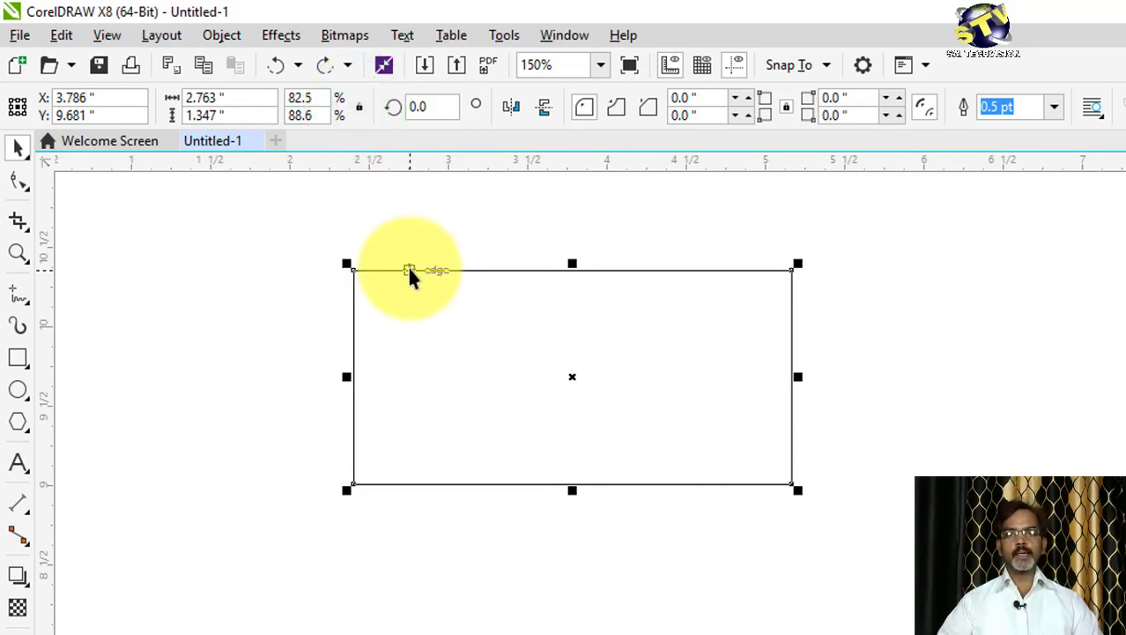
Try rotating the rectangle by 20 degrees, and undo the rotation
left_click(447, 104)
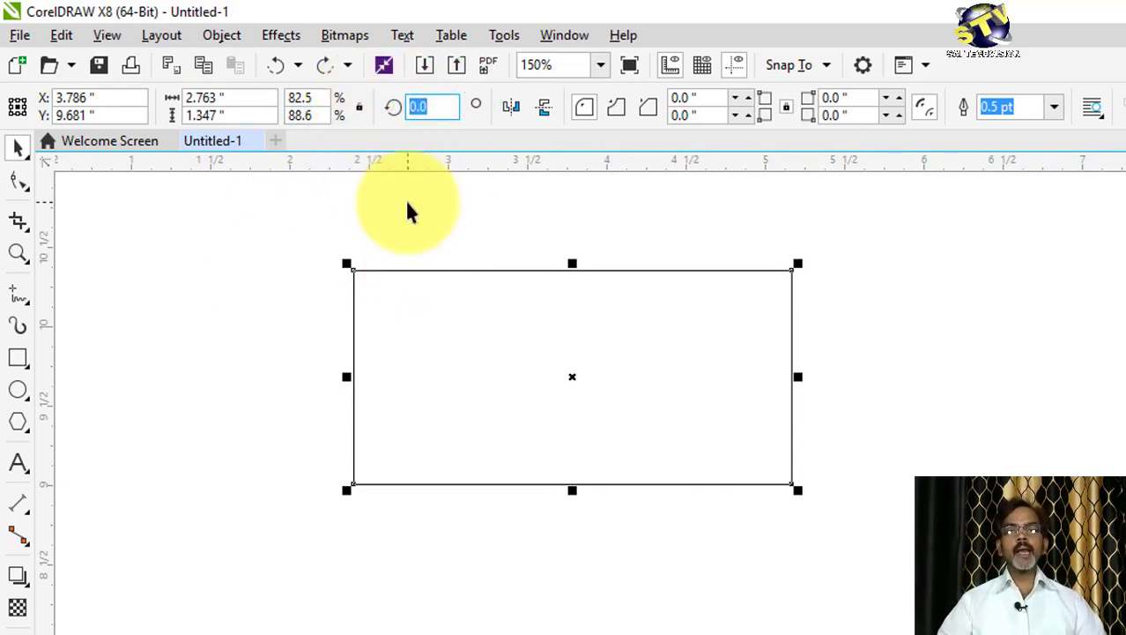
type("20")
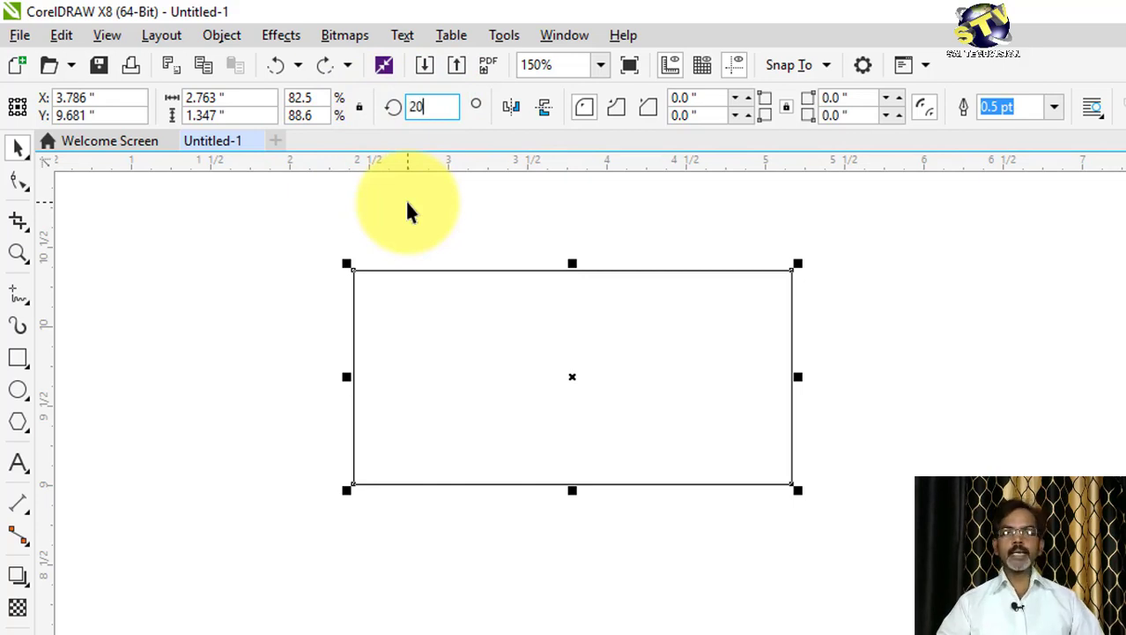
key("Return")
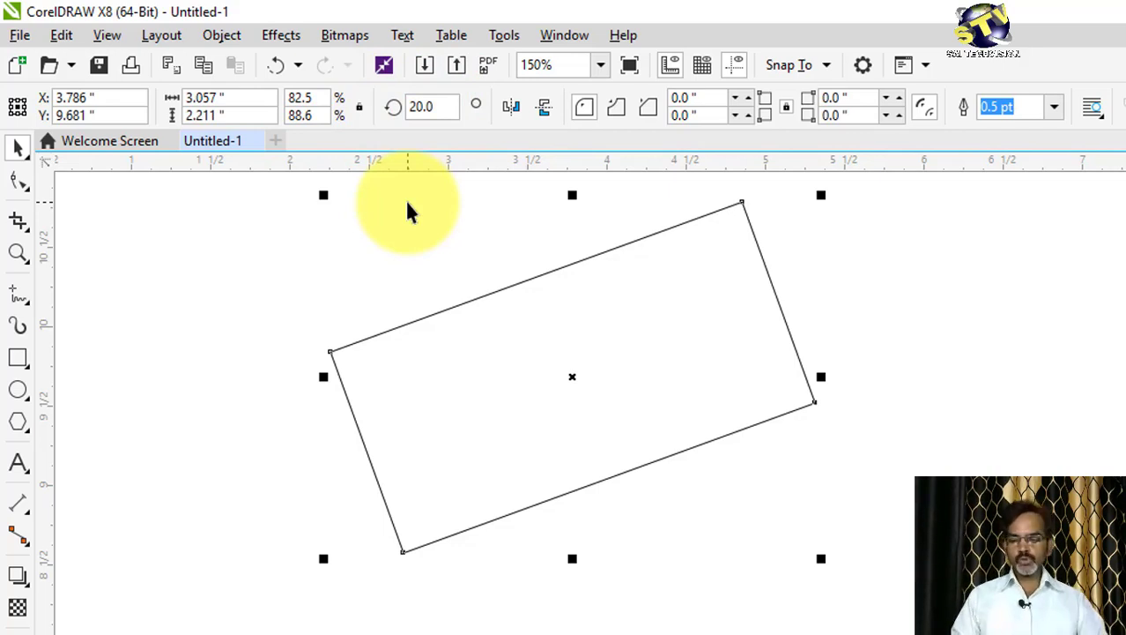
key("ctrl+z")
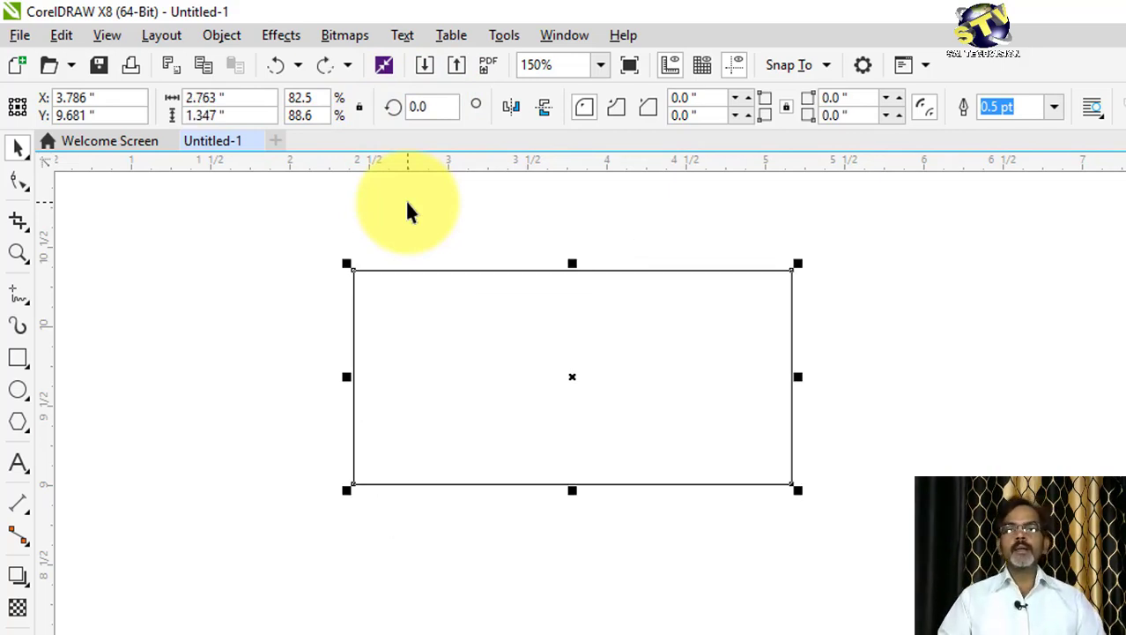
left_click(516, 372)
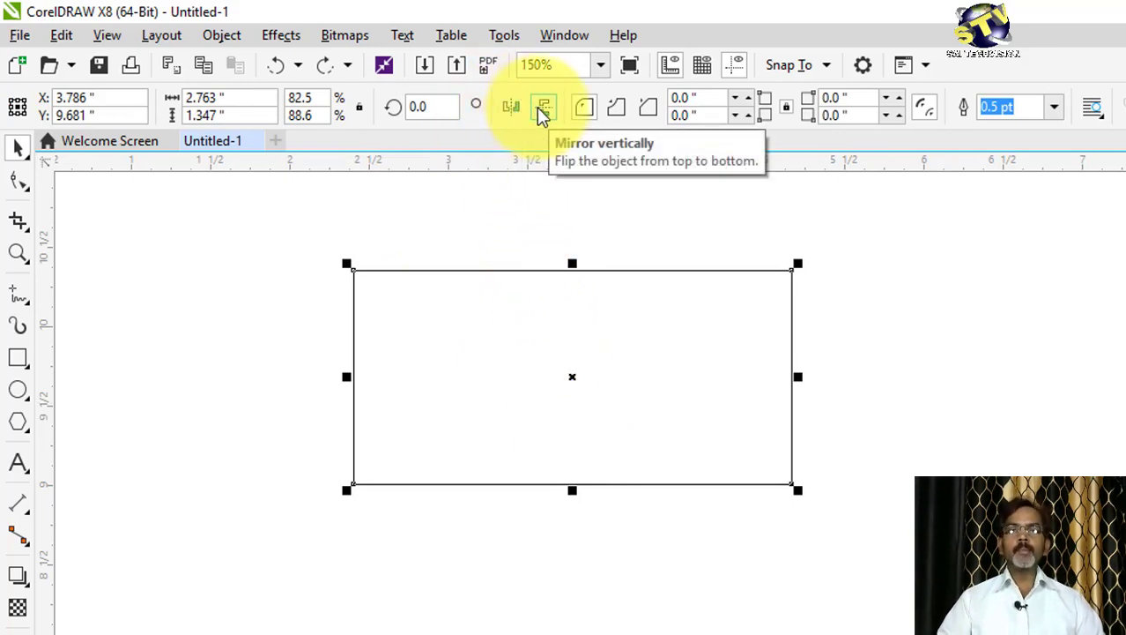
Draw a rectangle about 0.22 by 0.51 inches across the large rectangle's left edge and a wider one across its bottom edge
left_click(323, 374)
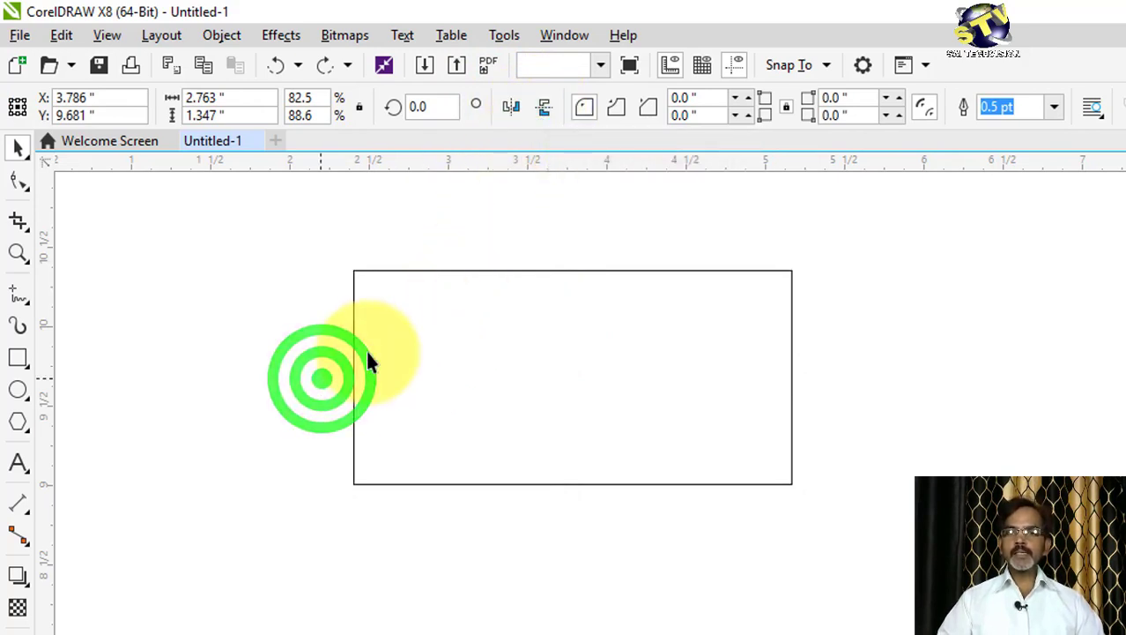
left_click(17, 357)
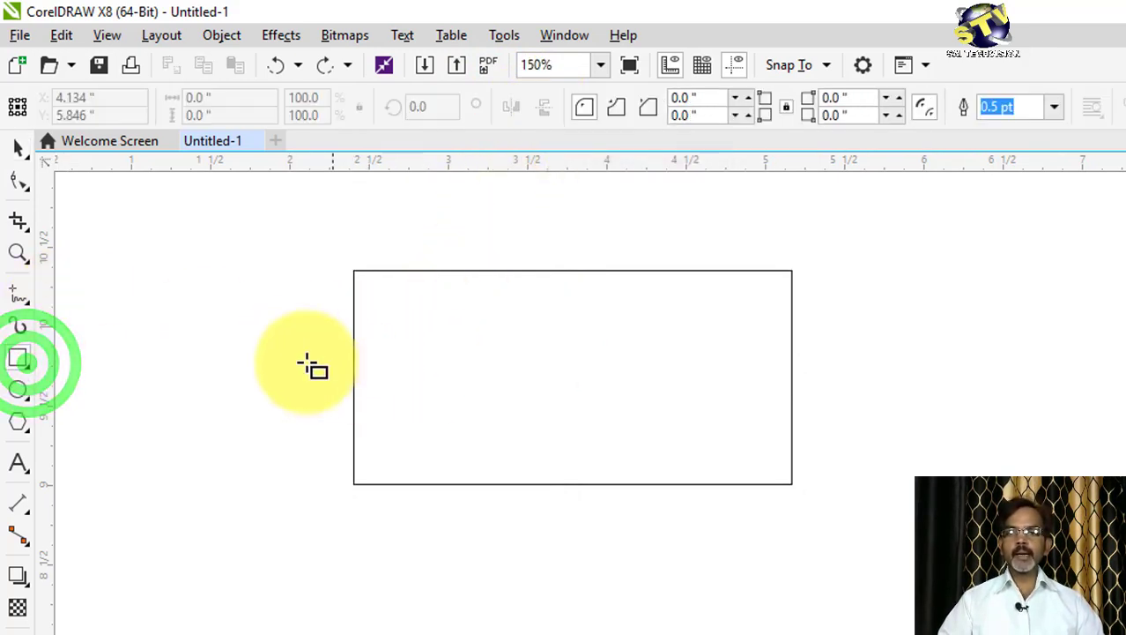
left_click_drag(336, 332, 371, 421)
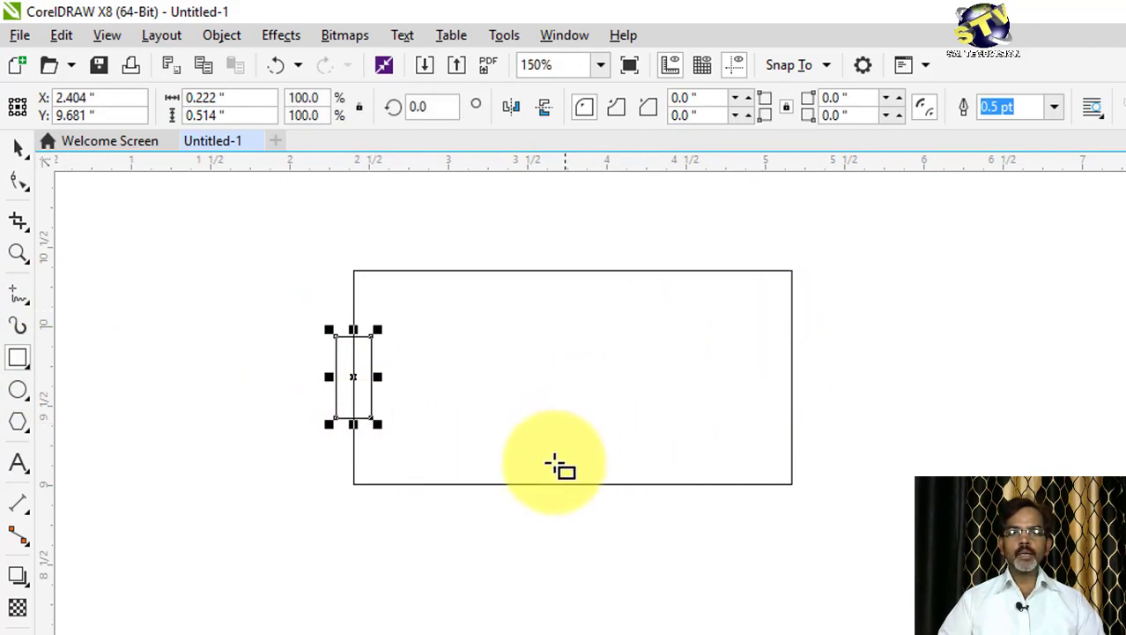
left_click_drag(499, 452, 622, 490)
Group the large rectangle with the two small ones, and try moving the group
left_click(18, 147)
left_click(238, 407)
left_click_drag(295, 247, 826, 455)
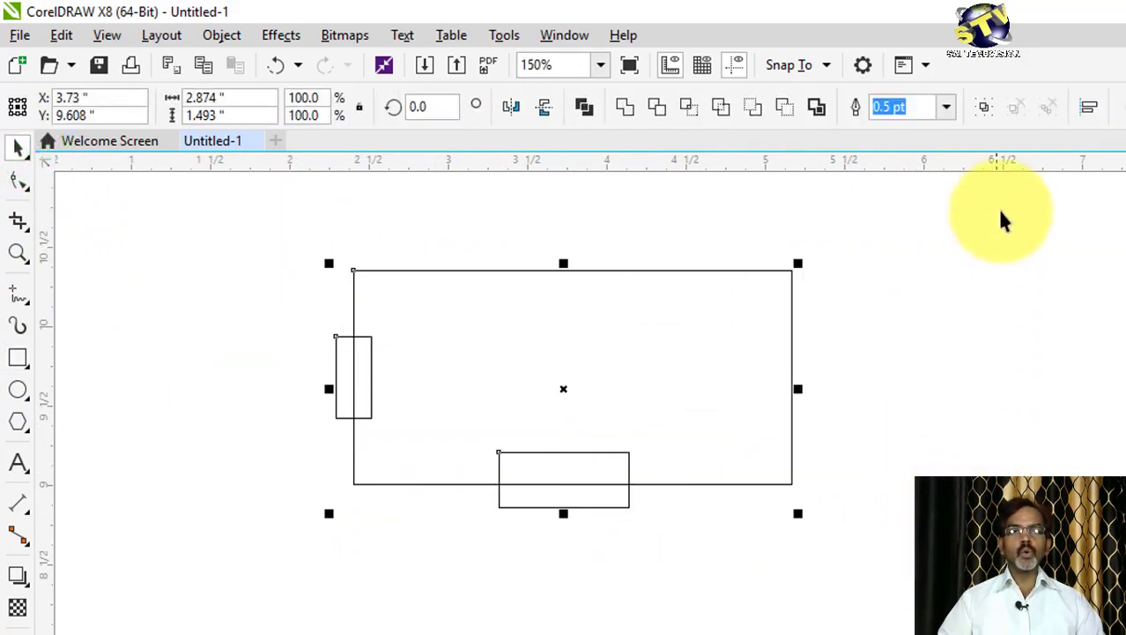
left_click(985, 107)
left_click(941, 386)
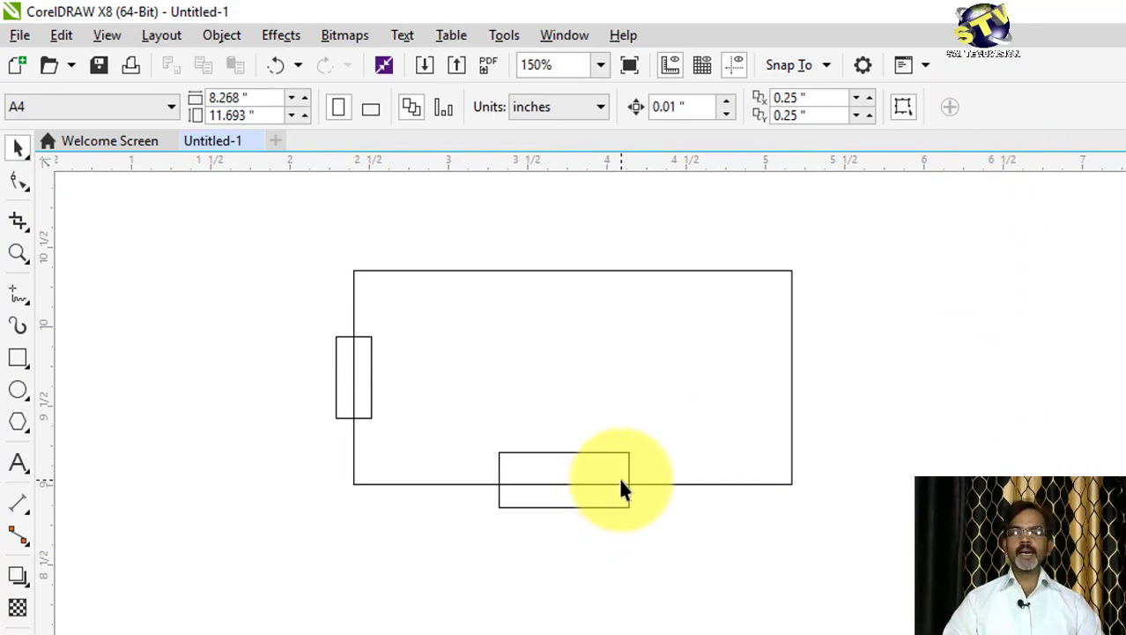
left_click(443, 337)
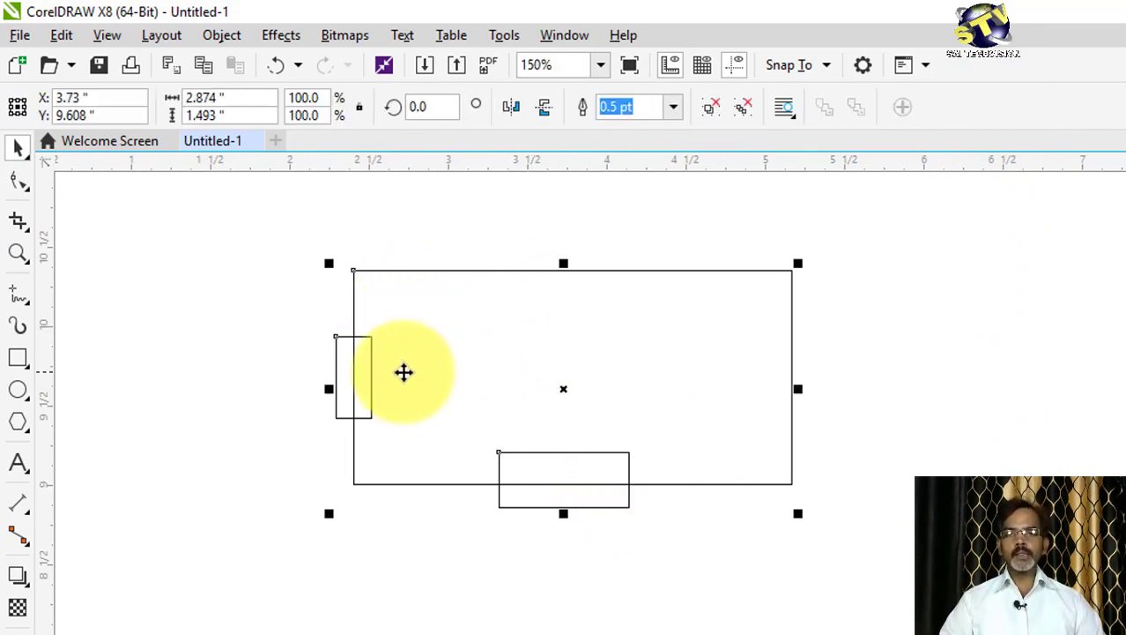
left_click_drag(571, 370, 629, 415)
key("ctrl+z")
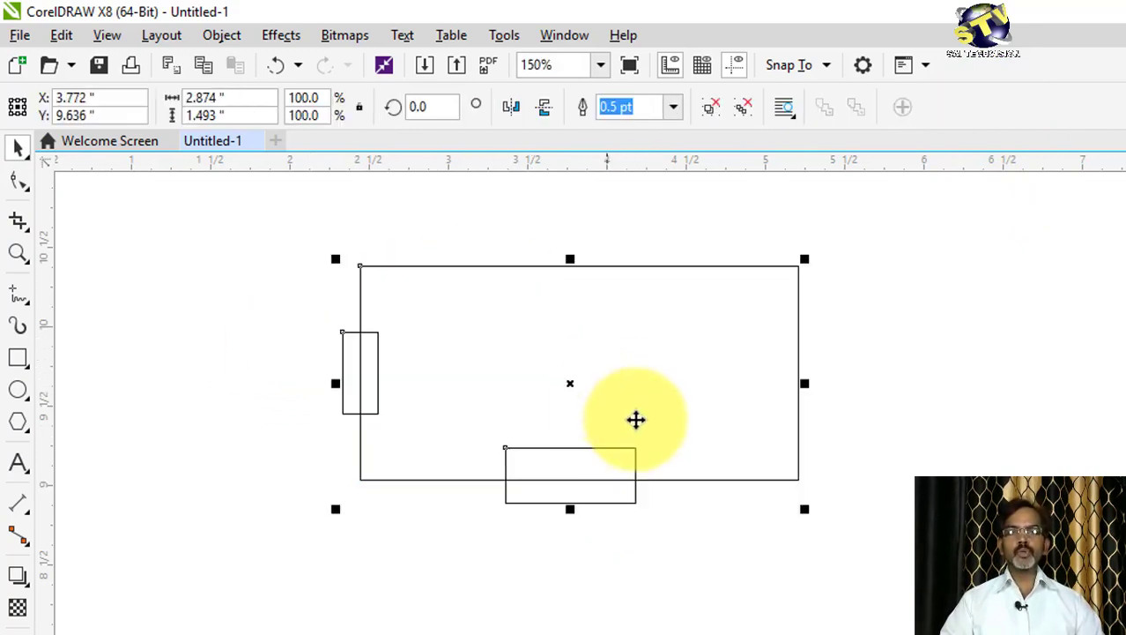
Try mirroring the group horizontally and vertically, and undo everything back to the single large rectangle
left_click(516, 108)
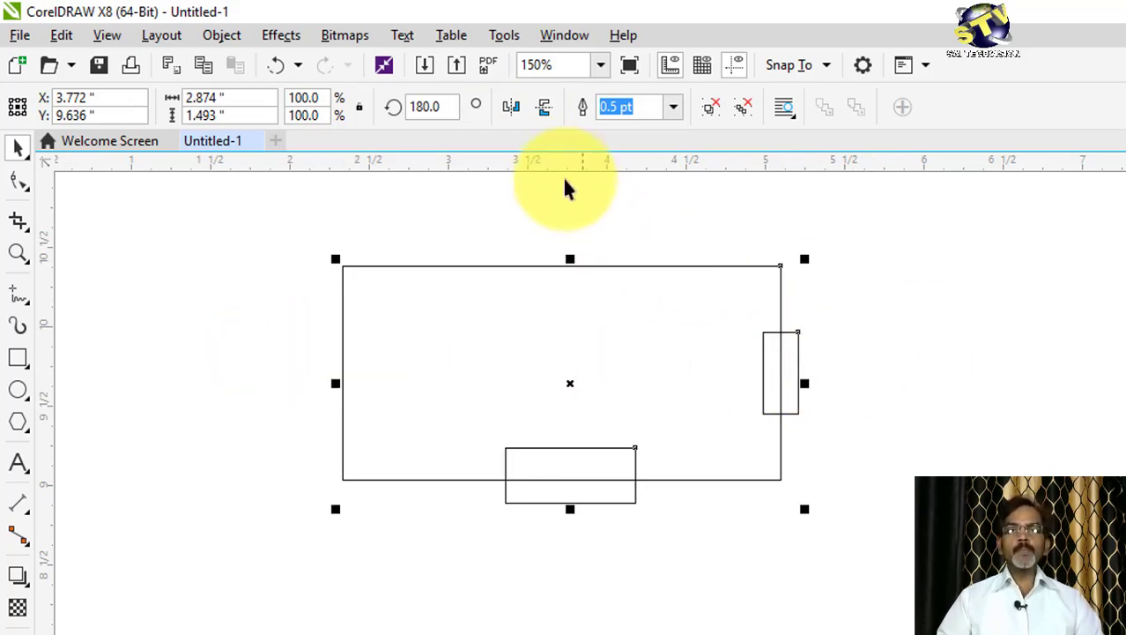
left_click(545, 107)
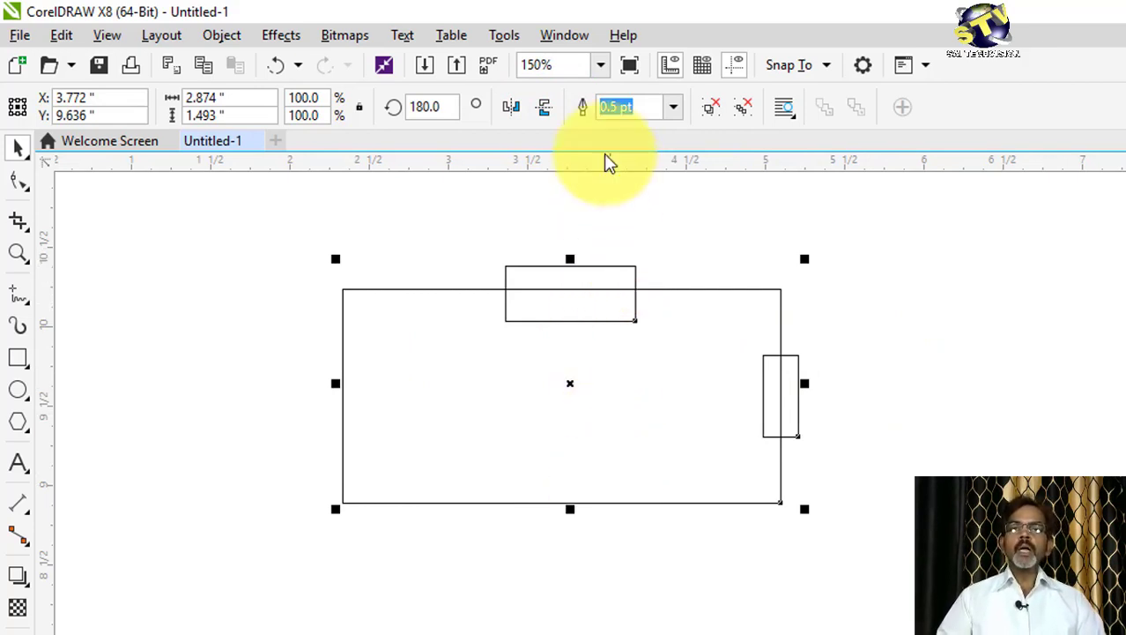
key("ctrl+z")
key("ctrl+z")
key("ctrl+z")
key("ctrl+z")
key("ctrl+z")
key("ctrl+z")
key("ctrl+z")
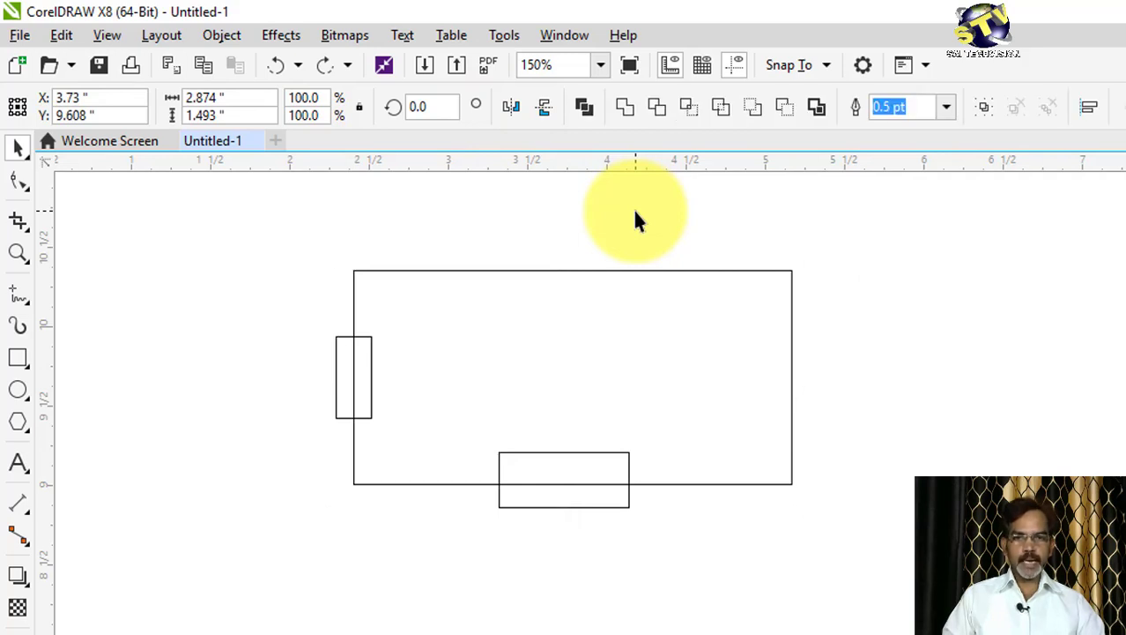
left_click(675, 324)
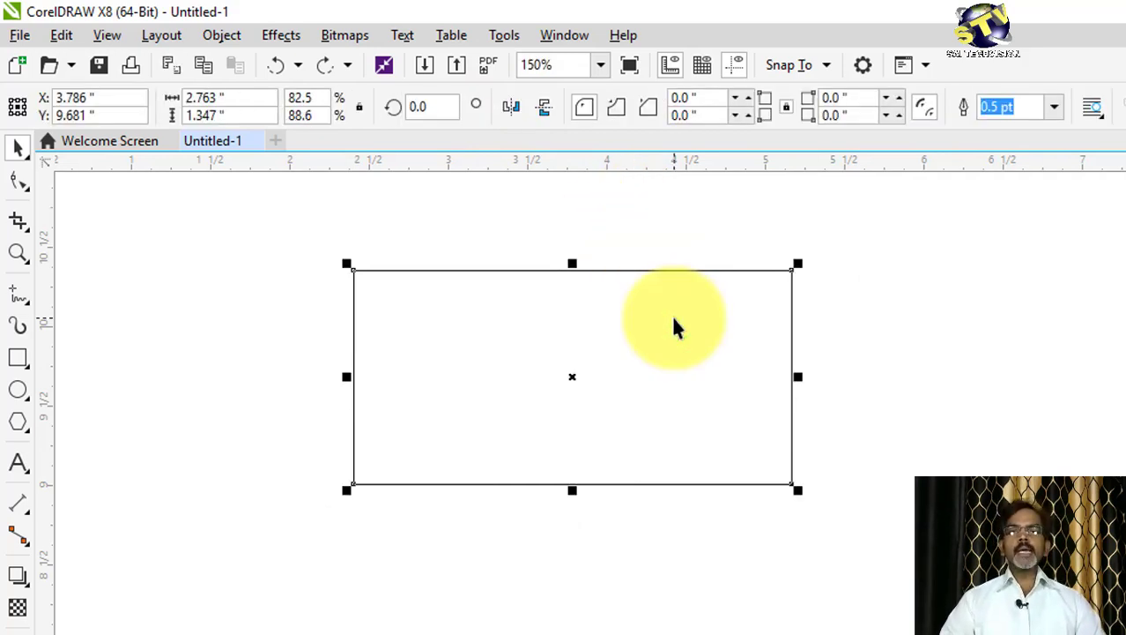
Choose the round corner style for the rectangle and increase its linked corner radii to 0.19 inches
left_click(582, 105)
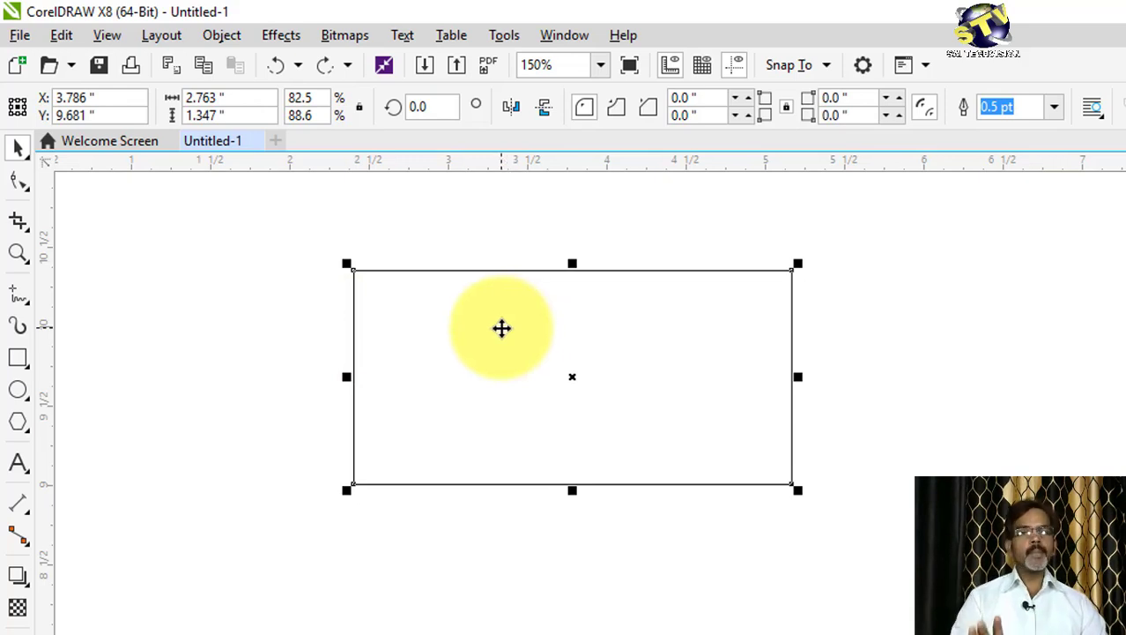
left_click(543, 234)
left_click(578, 377)
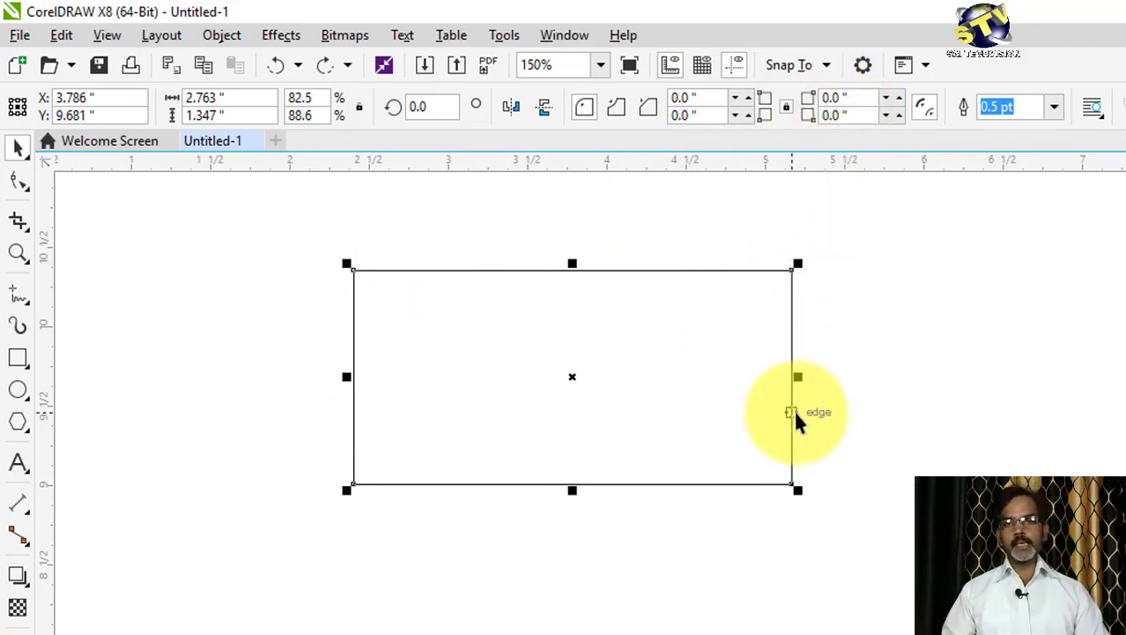
left_click(751, 99)
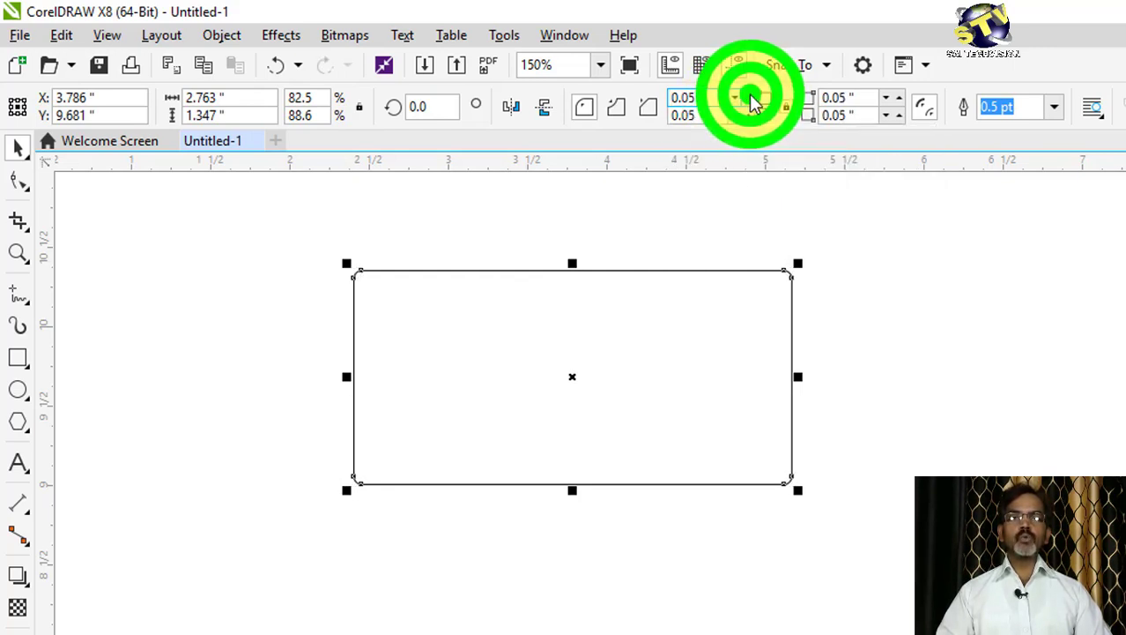
left_click_drag(752, 102, 745, 96)
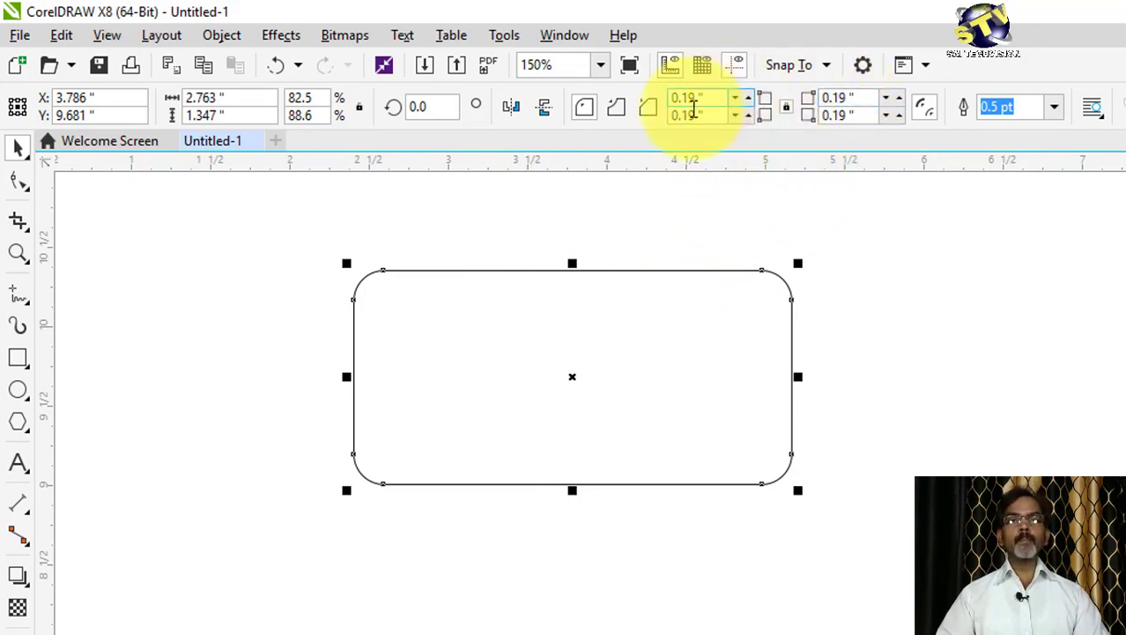
Increase the rectangle's linked corner radii to 0.32 inches through the lower-right corner's radius
left_click(898, 115)
left_click(898, 115)
left_click(898, 114)
left_click(897, 115)
left_click(897, 113)
left_click(897, 114)
left_click(898, 114)
left_click(897, 113)
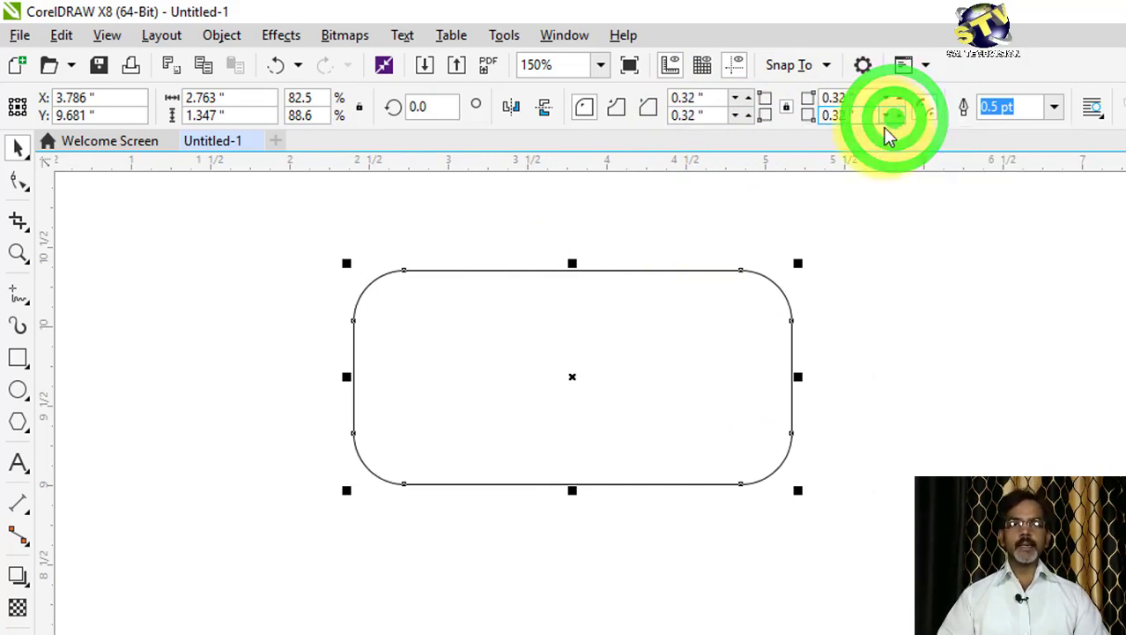
Set the rectangle's linked corner radii to 0.20 inches, and raise them to 0.26 inches
left_click(719, 114)
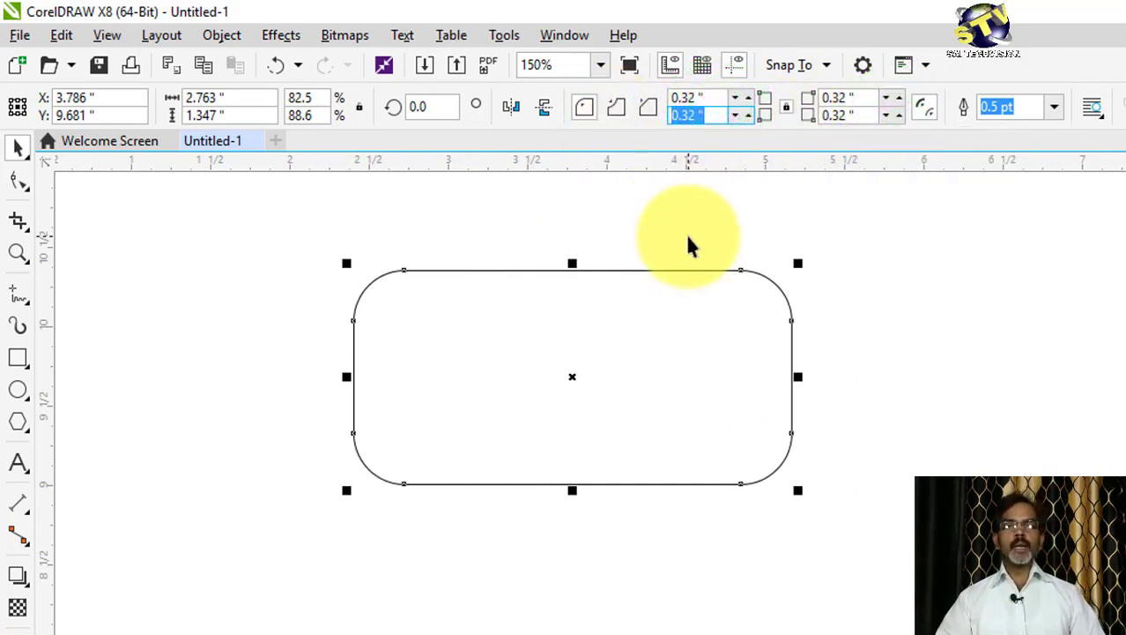
type(".20")
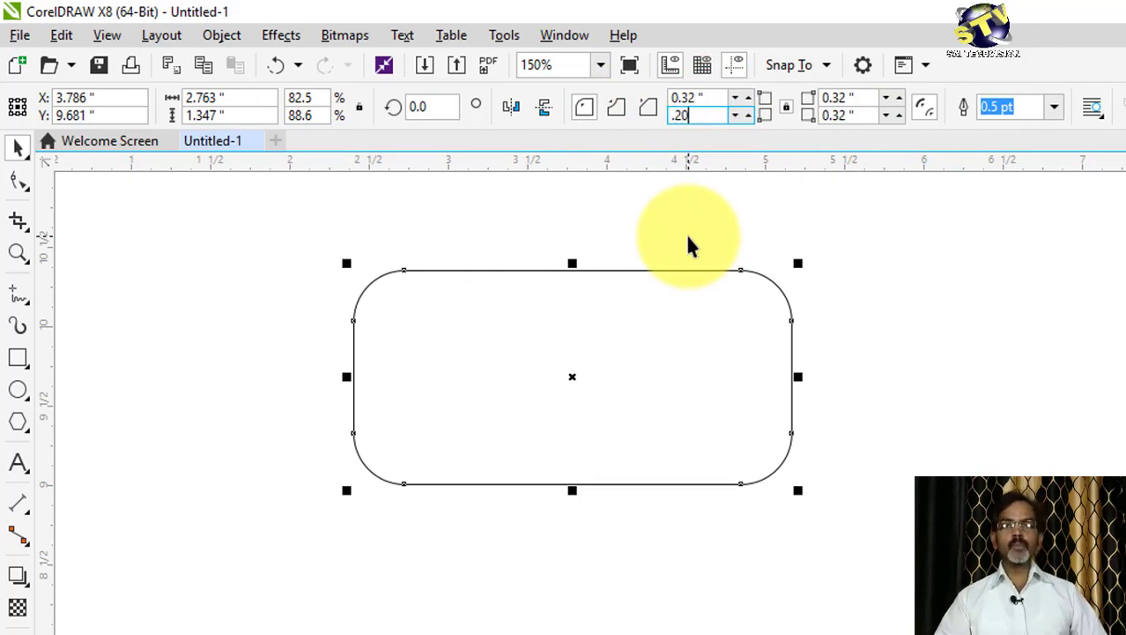
key("Return")
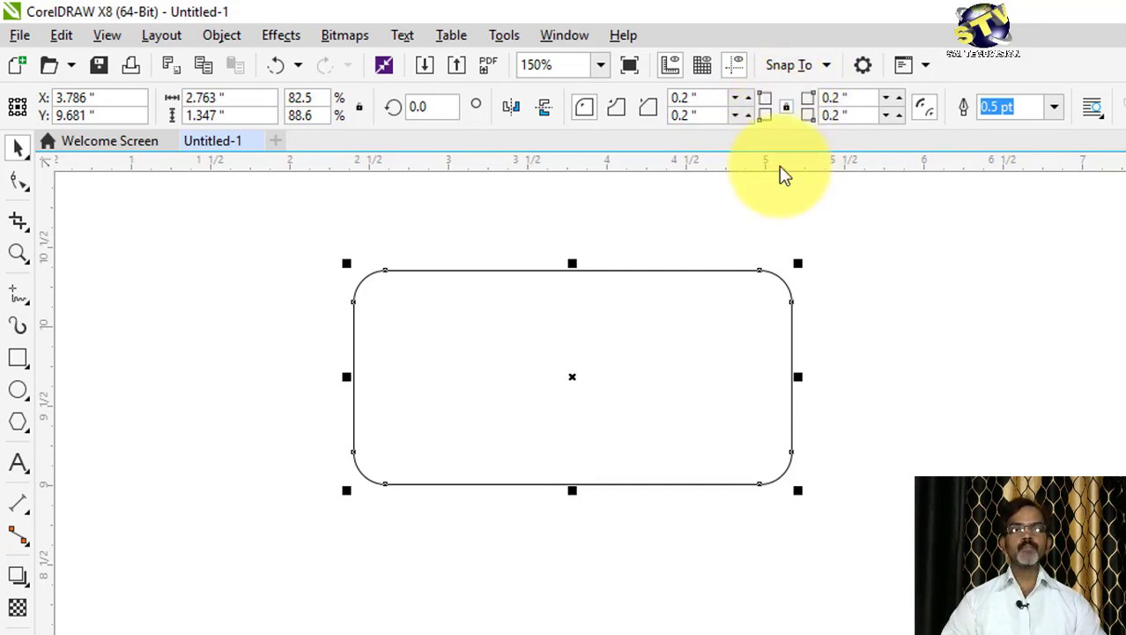
left_click(749, 98)
left_click(749, 97)
left_click(749, 98)
left_click(748, 98)
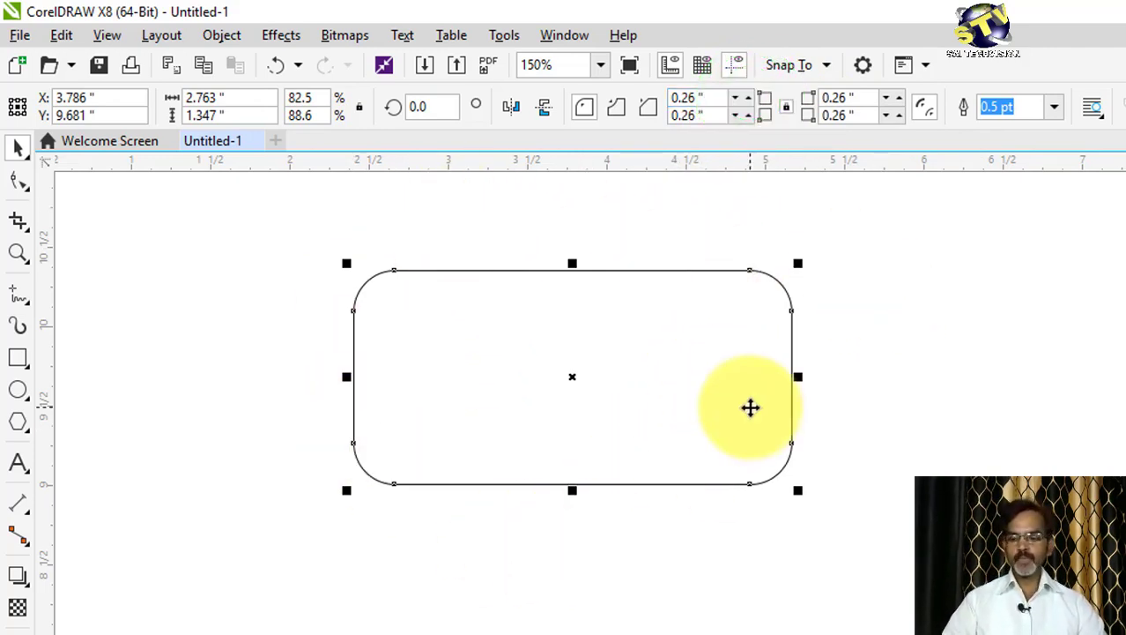
Reset all four corner radii of the rectangle to 0
left_click(710, 116)
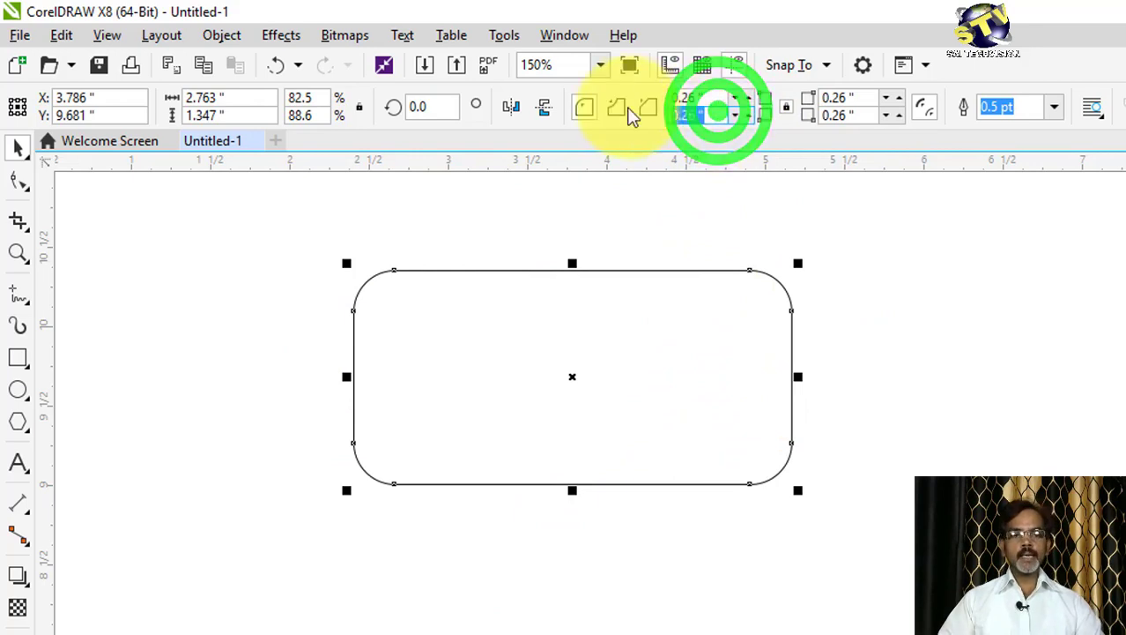
type("0")
key("Return")
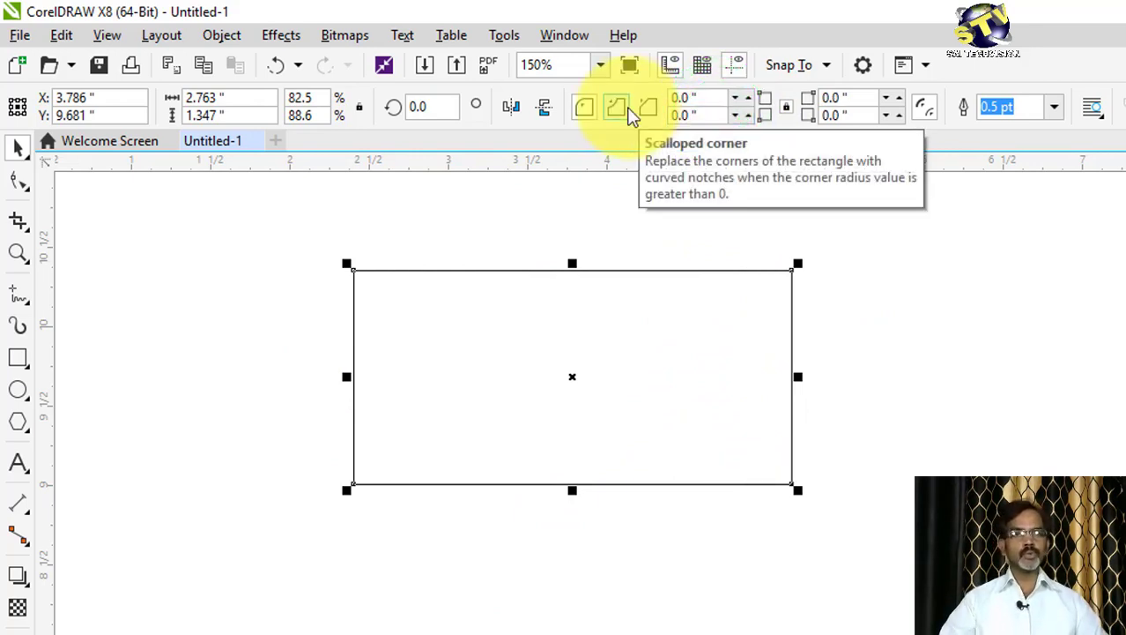
Unlink the rectangle's corner radii and set only the upper-left corner radius to 0.2 inches
left_click(784, 106)
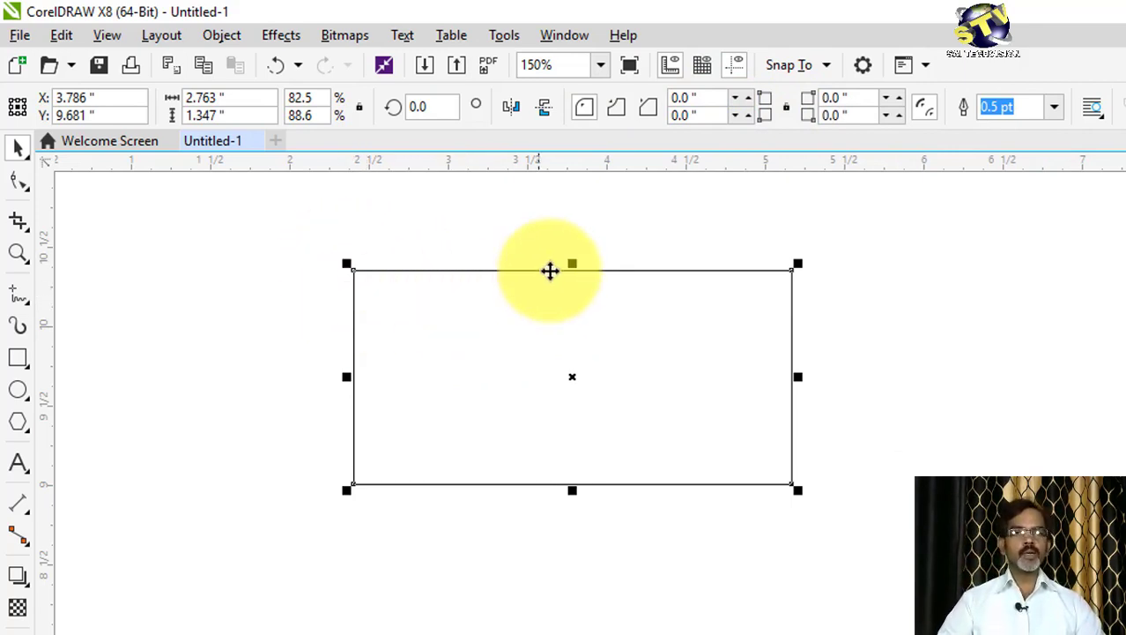
left_click(707, 103)
type("2")
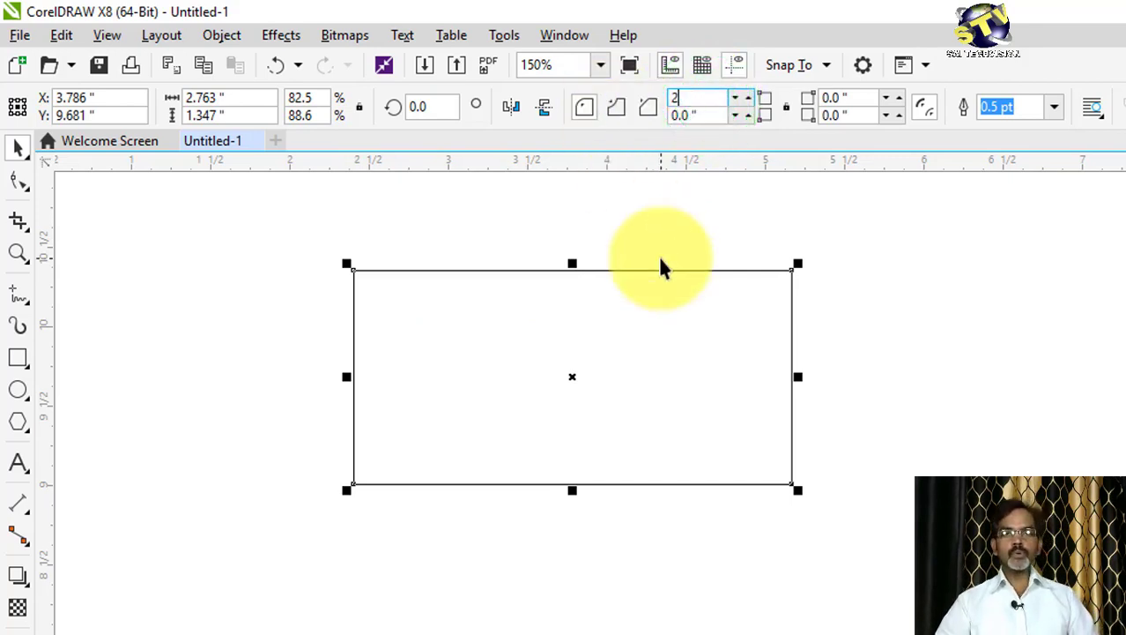
key("BackSpace")
type(".2")
key("Return")
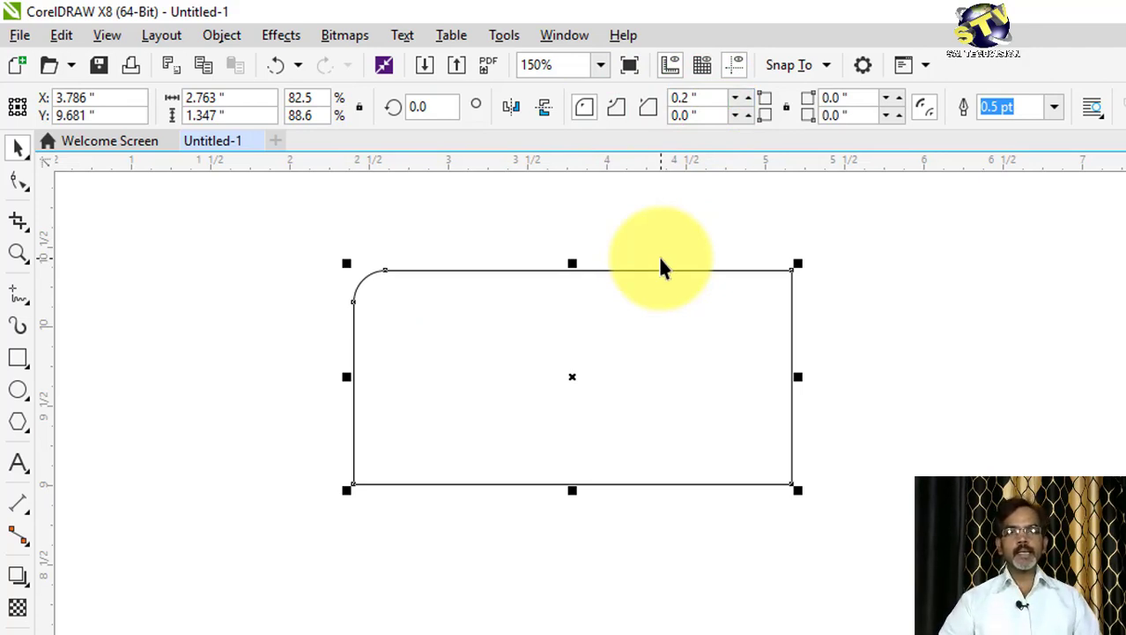
Set the radius of the rectangle's upper-left corner to 0.5 inches
scroll(497, 203, "up", 2)
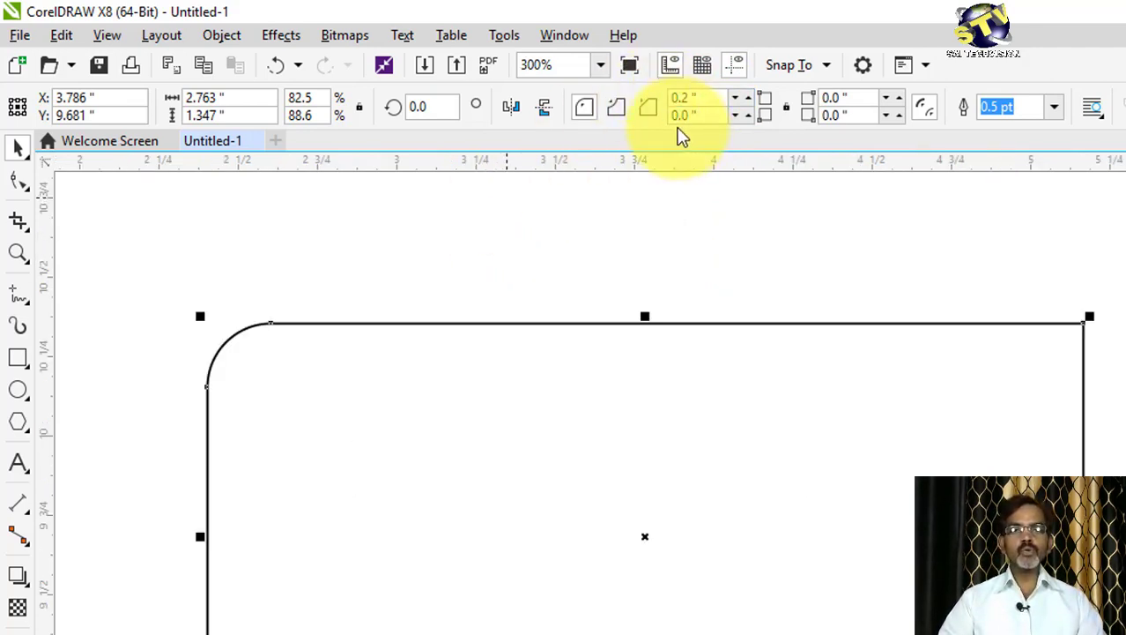
scroll(652, 202, "down", 2)
left_click(703, 98)
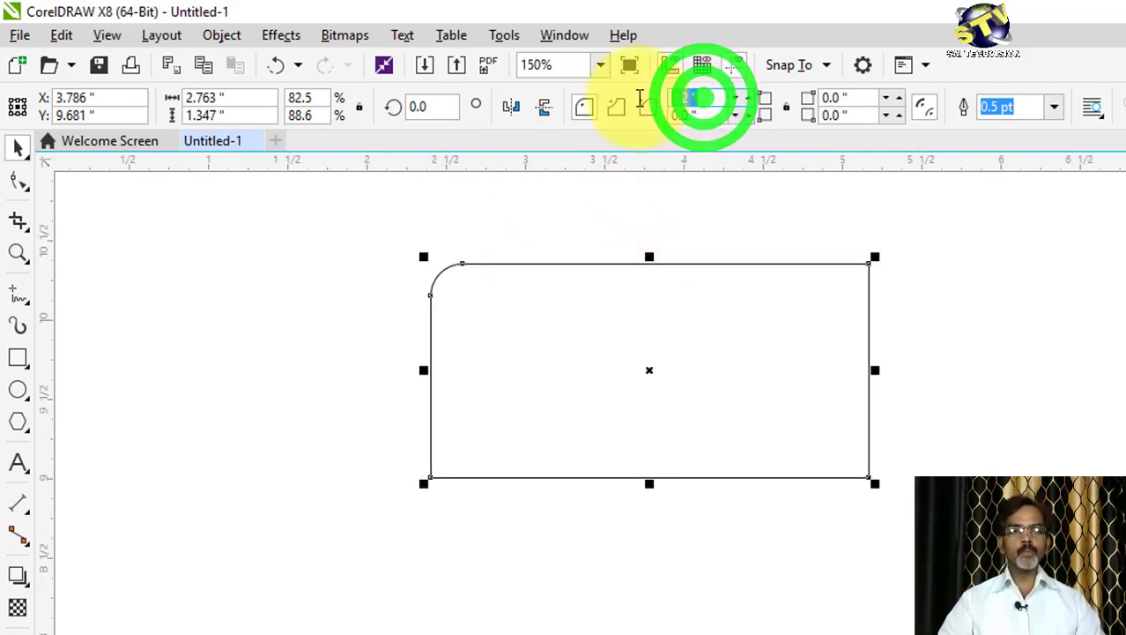
type(".5")
key("Return")
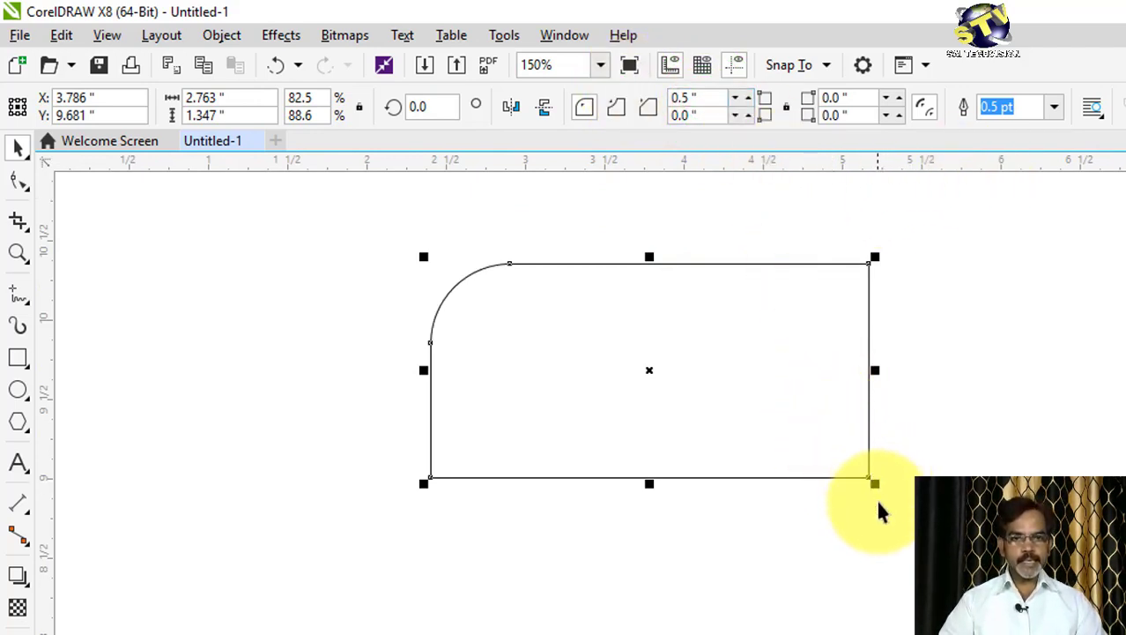
Set the radius of the rectangle's lower-right corner to 0.5 inches
left_click(852, 117)
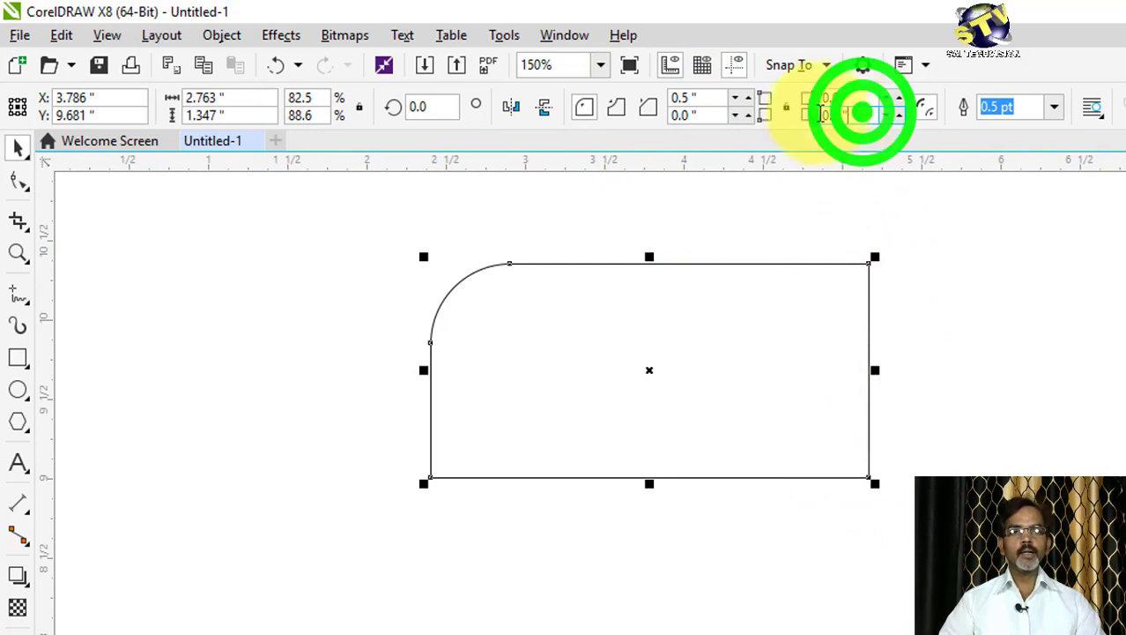
type("0.5")
key("Return")
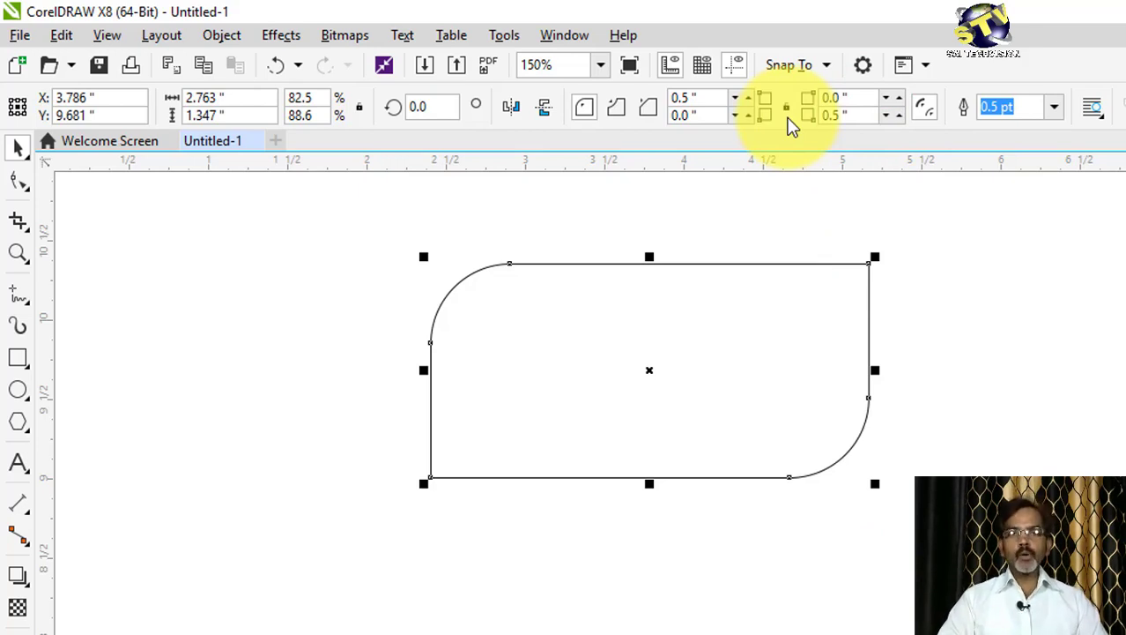
Undo the three individual corner radius changes and link the rectangle's corner radii again
key("ctrl+z")
key("ctrl+z")
key("ctrl+z")
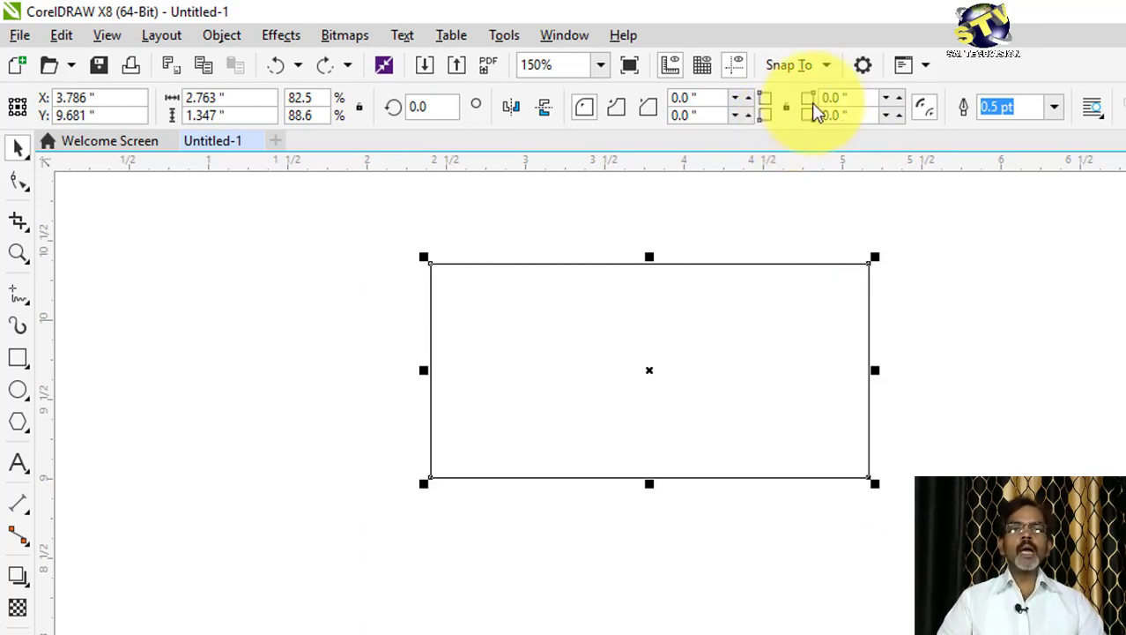
left_click(786, 106)
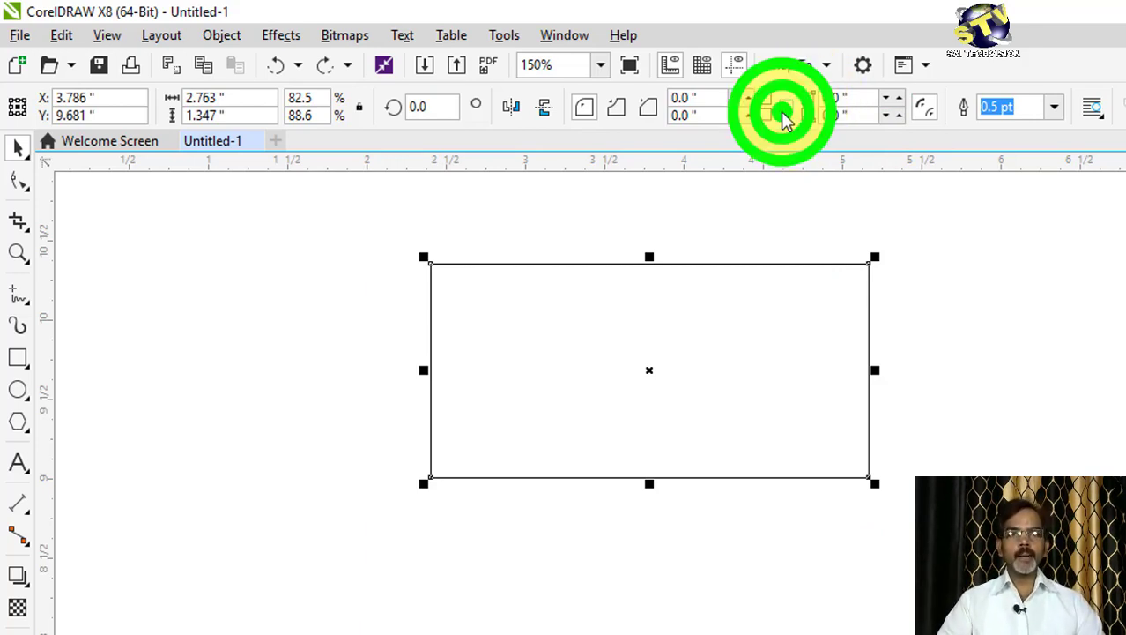
Choose the scalloped corner style for the rectangle and raise its linked corner radii to 0.2 inches
left_click(615, 109)
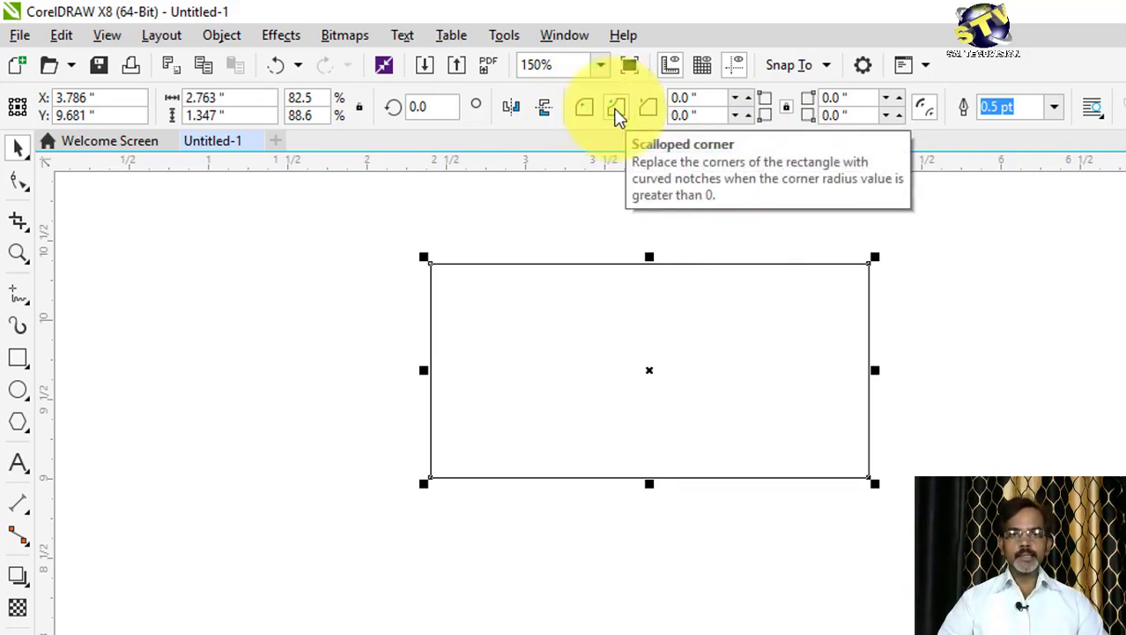
left_click(749, 97)
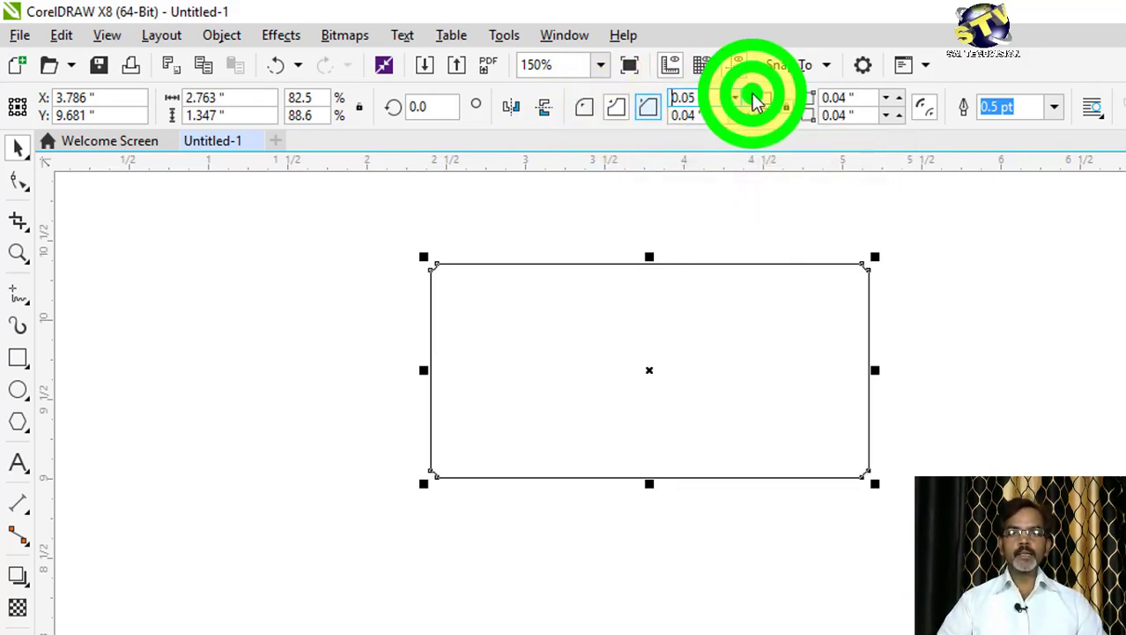
left_click(754, 98)
left_click(753, 97)
left_click(753, 98)
left_click(752, 98)
left_click(752, 98)
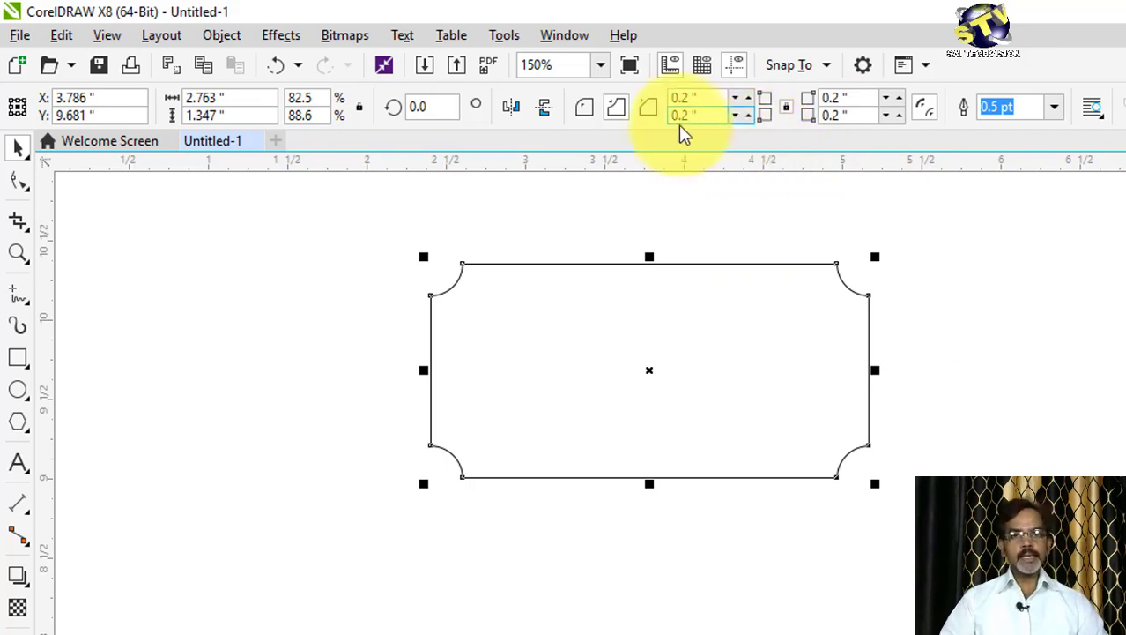
Switch the rectangle's corners between the chamfered, scalloped and round styles, ending with round corners
left_click(649, 106)
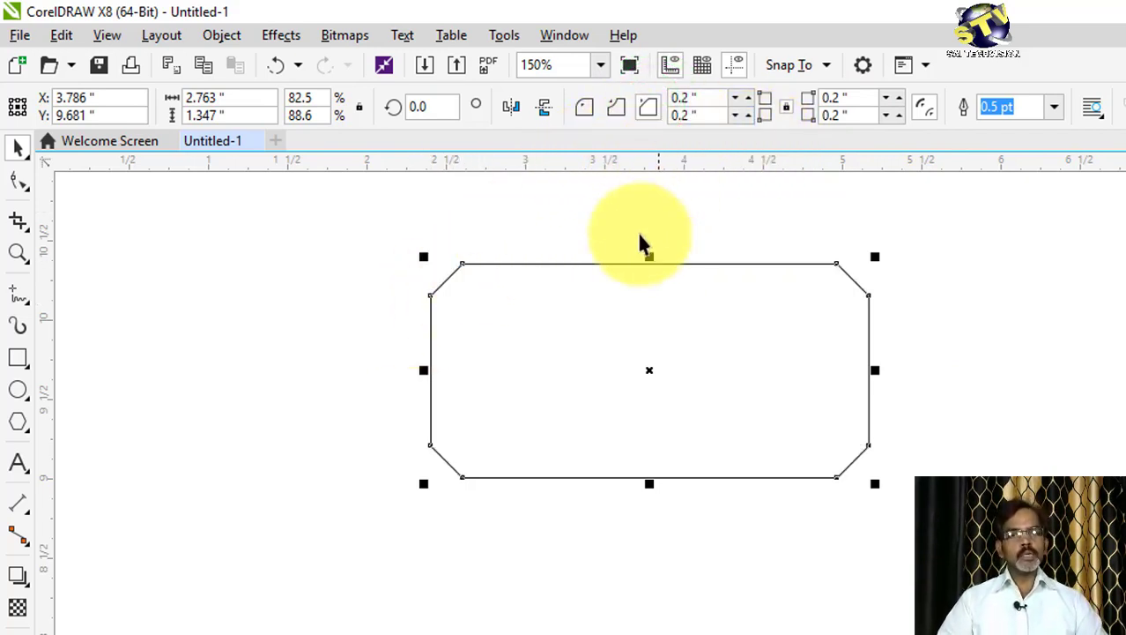
left_click(617, 108)
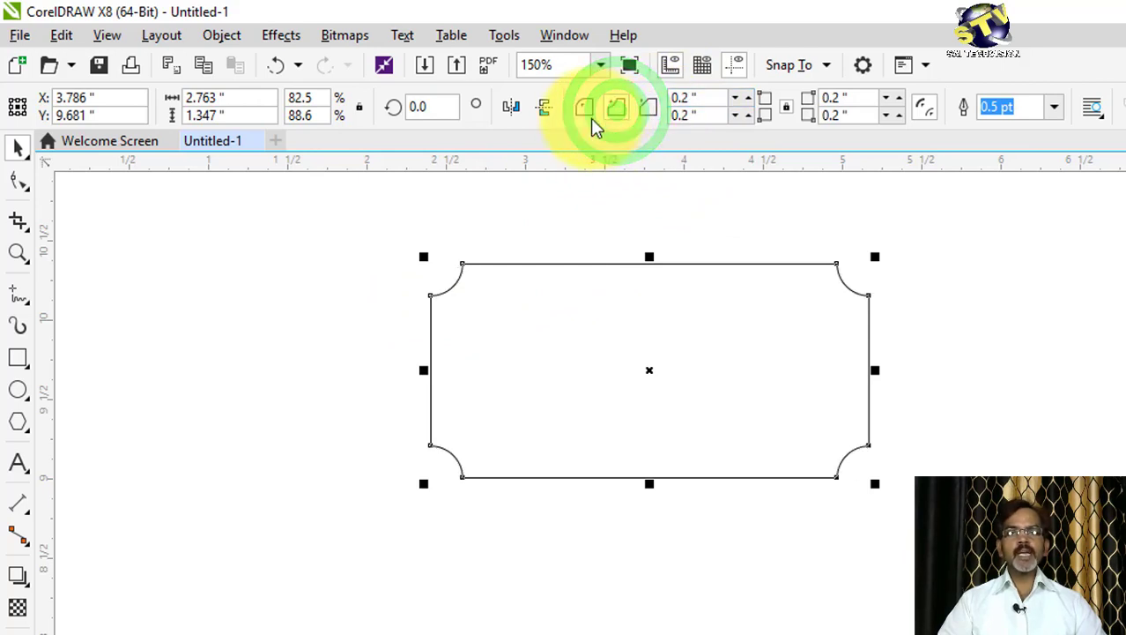
left_click(585, 109)
left_click(614, 108)
left_click(646, 107)
left_click(614, 108)
left_click(586, 109)
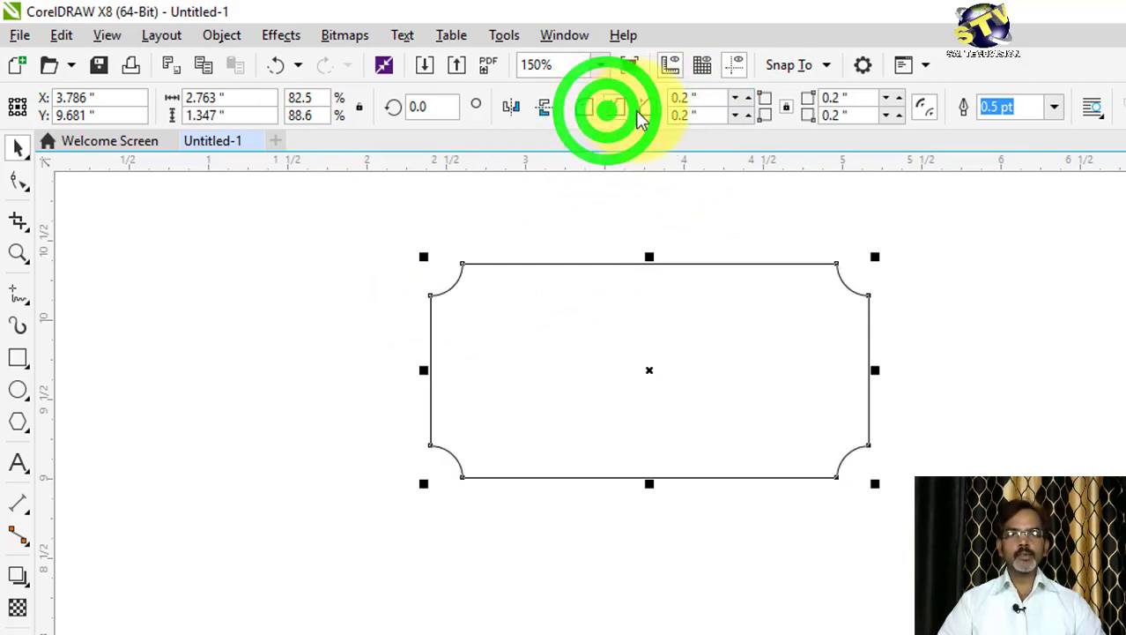
left_click(645, 108)
left_click(583, 108)
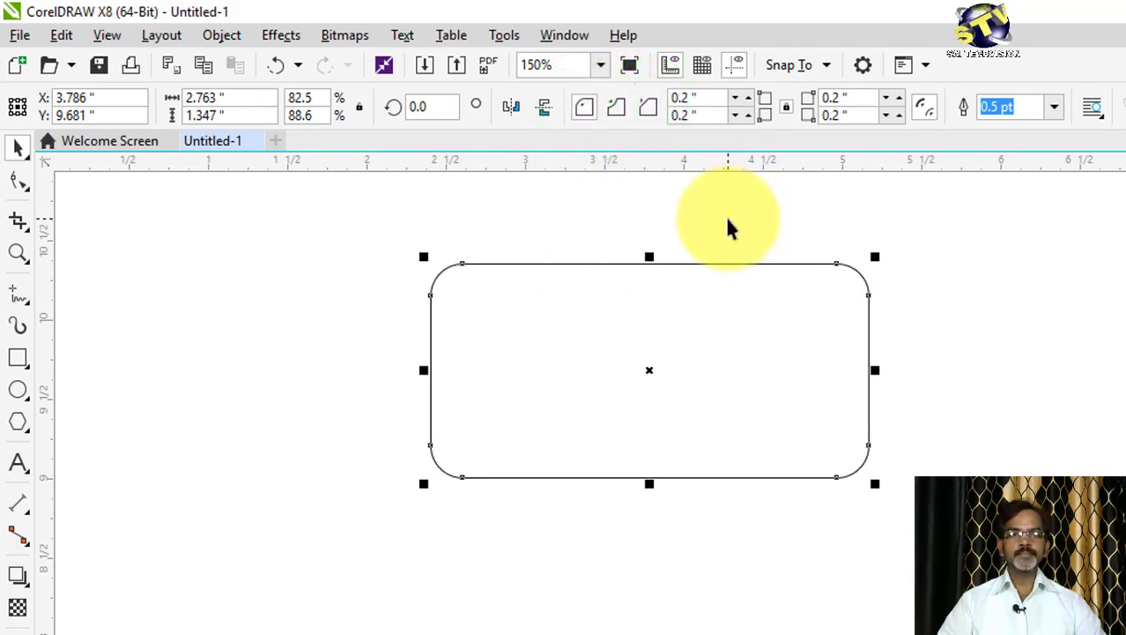
Select the rectangle and set its outline width to 2.0 pt
left_click(976, 429)
left_click(781, 394)
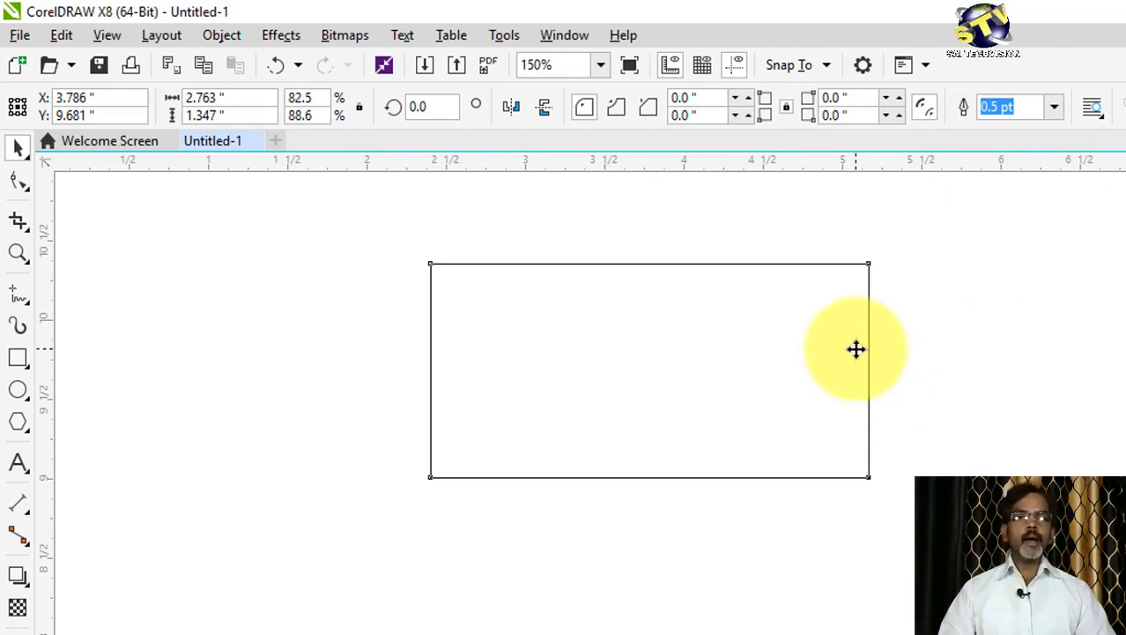
left_click(1056, 107)
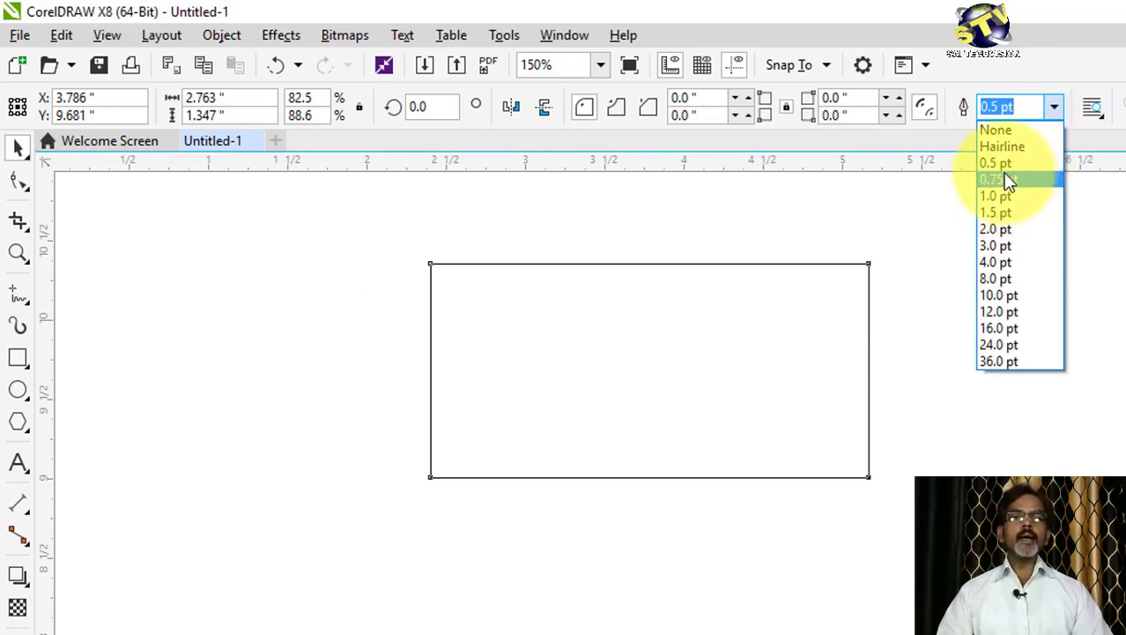
left_click(1018, 231)
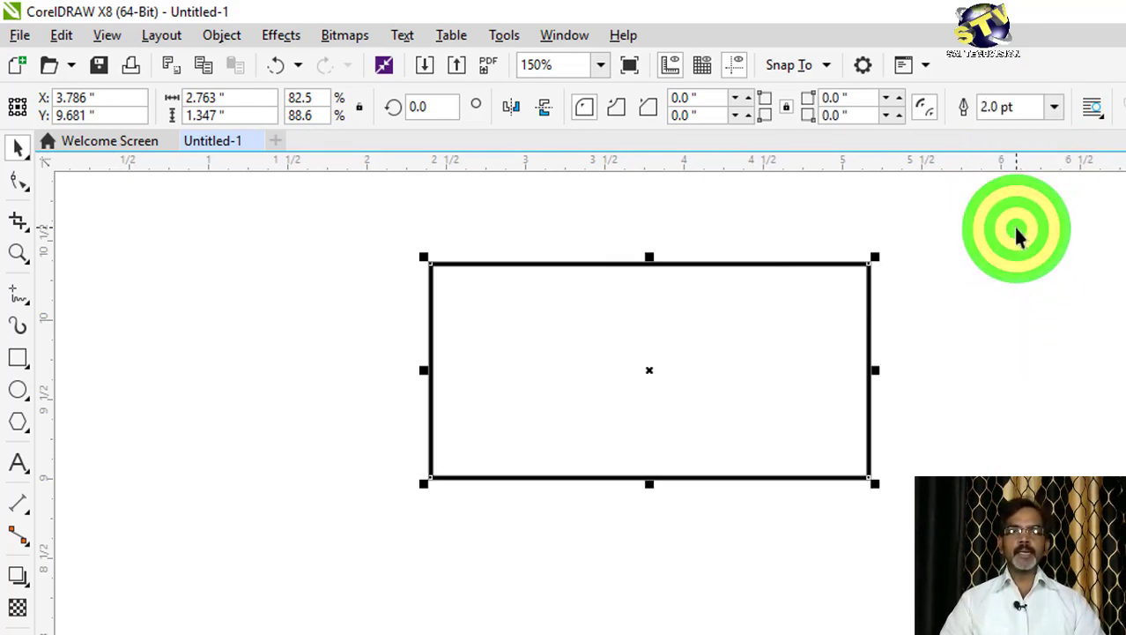
Alternate the rectangle's outline width between 1.5 pt and 2.0 pt, finishing with 1.5 pt
left_click(1056, 106)
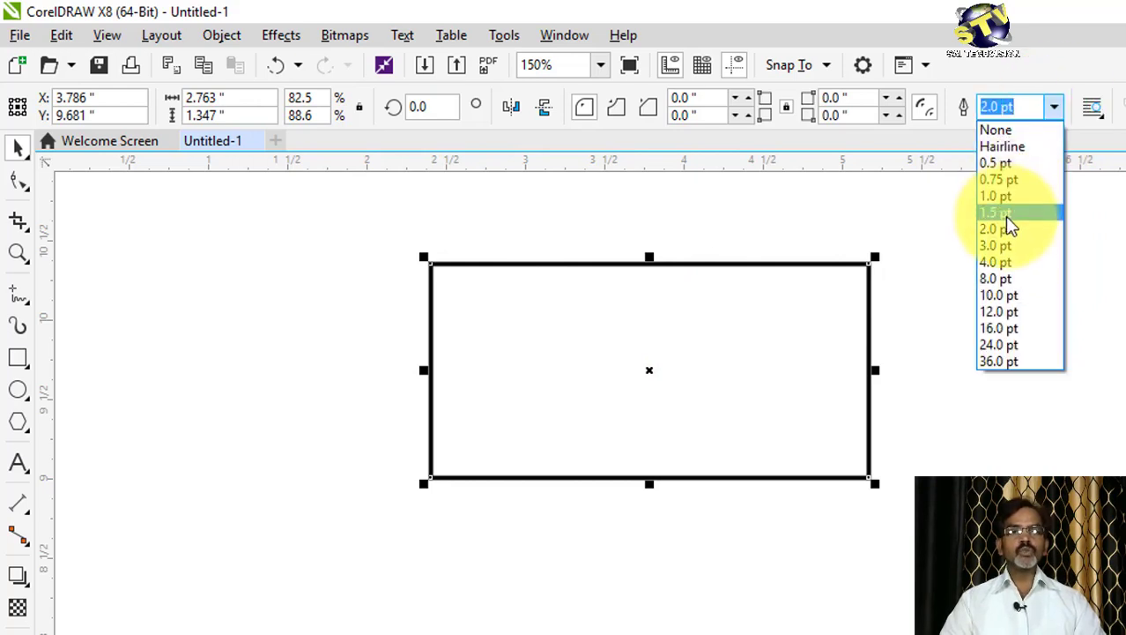
left_click(1003, 213)
left_click(1058, 107)
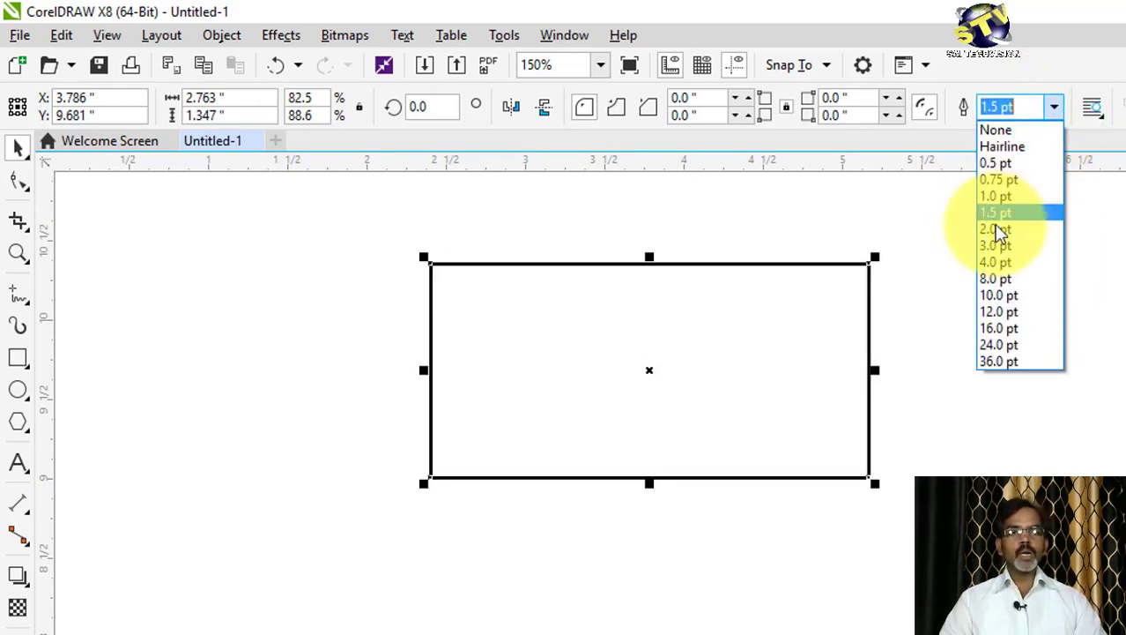
left_click(999, 227)
left_click(1058, 106)
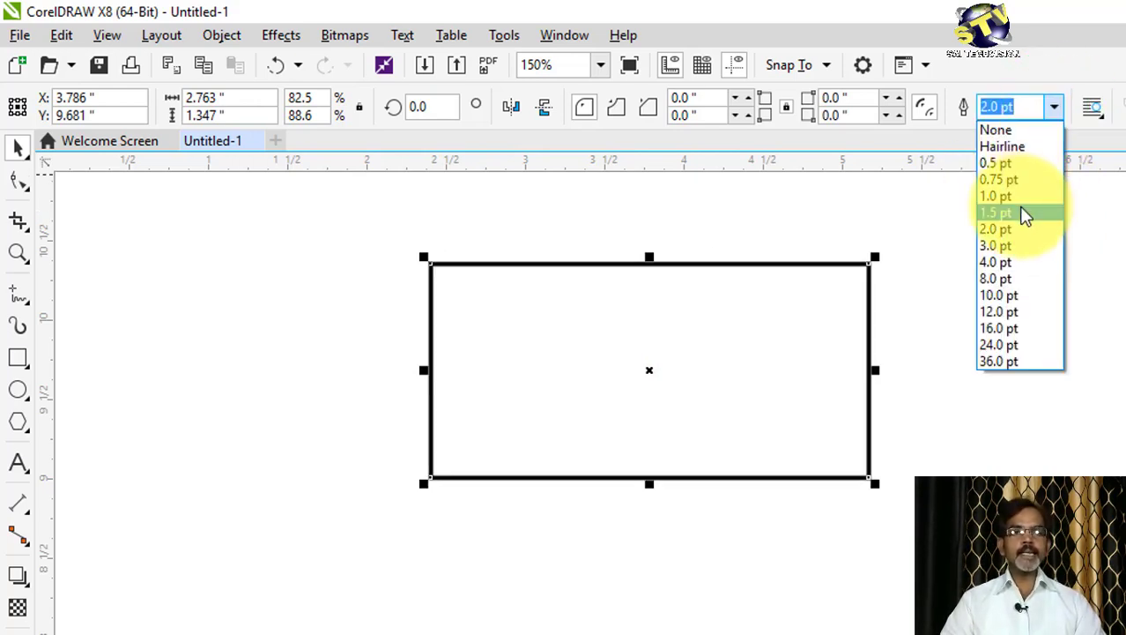
left_click(1004, 216)
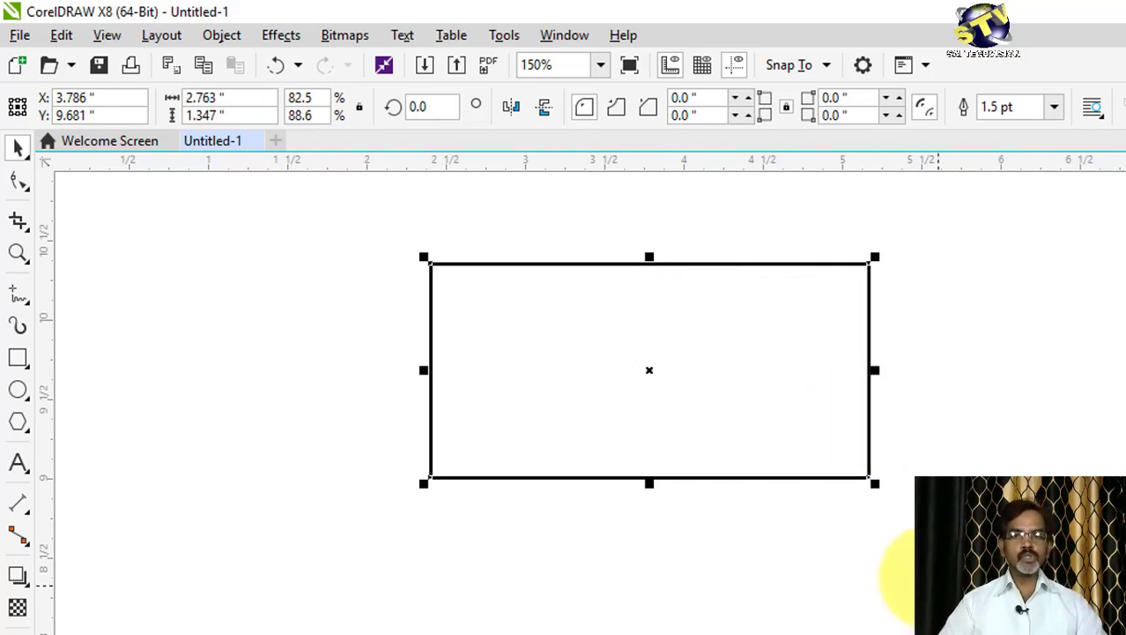
Open the Outline Pen settings for the rectangle and move the dialog clear of the shape
key("alt+F8")
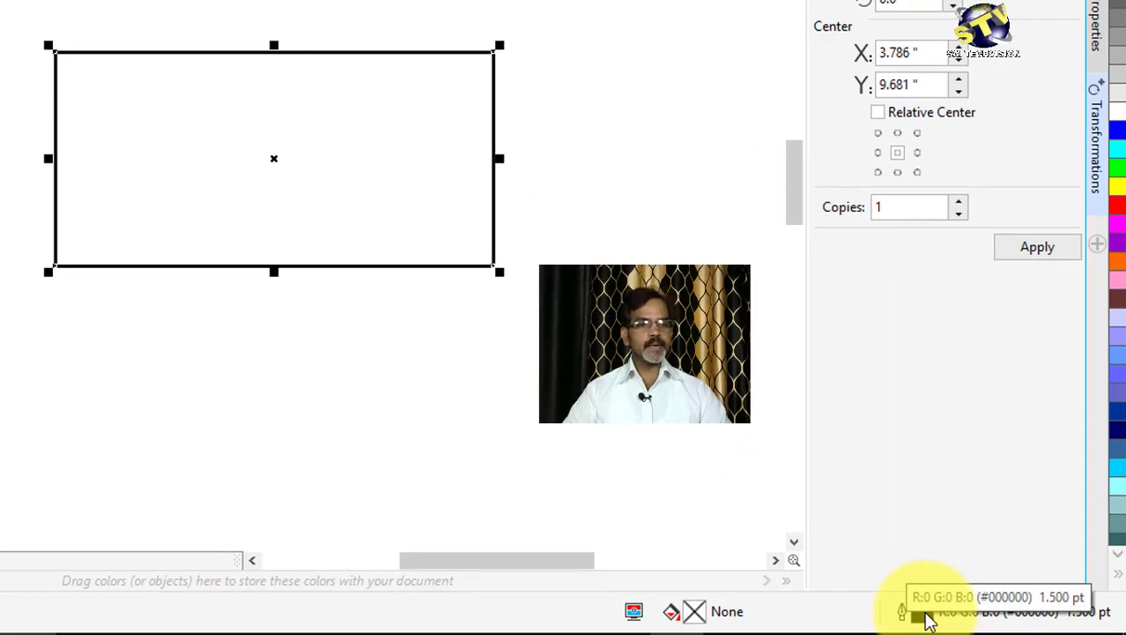
double_click(921, 615)
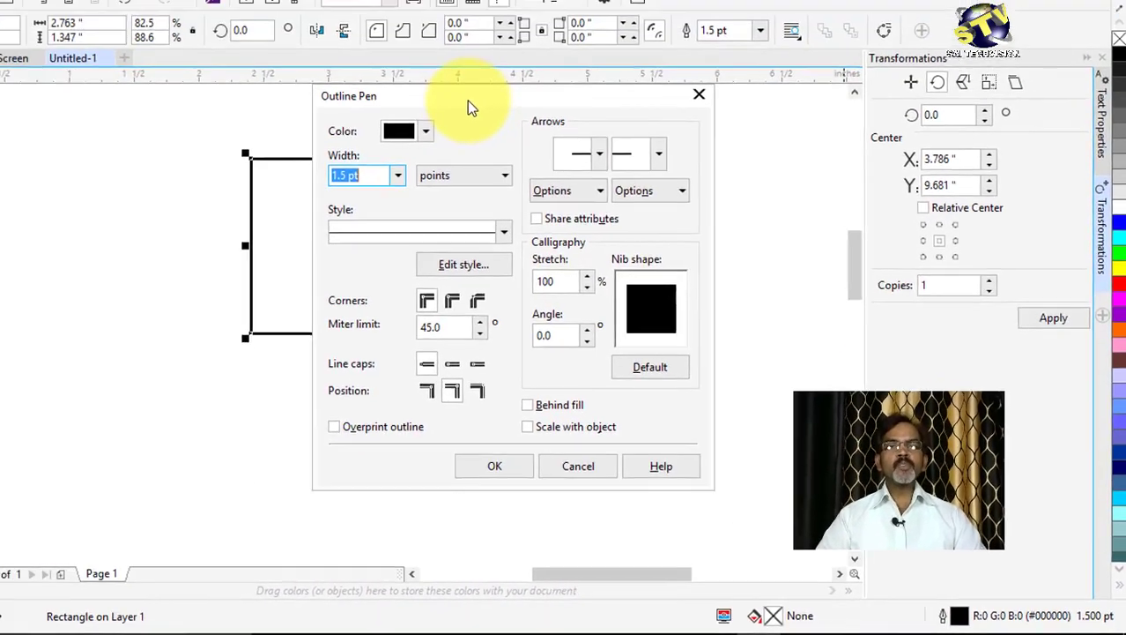
left_click_drag(467, 101, 736, 51)
left_click_drag(769, 100, 900, 87)
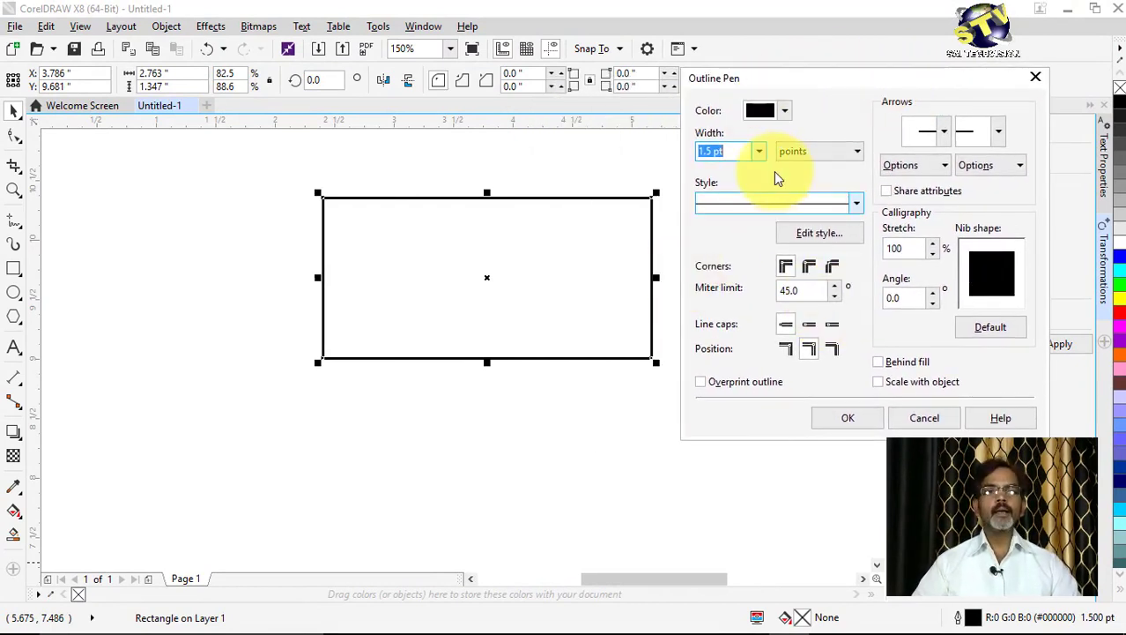
Examine the outline color, the width presets and the available width units in the Outline Pen dialog
left_click(783, 117)
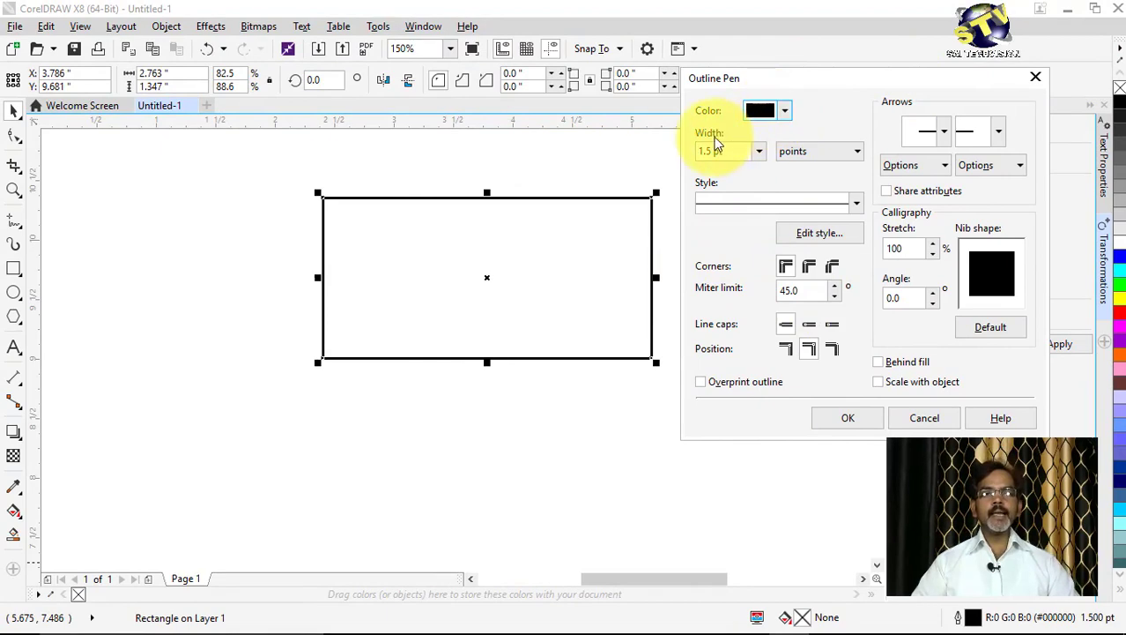
left_click(760, 151)
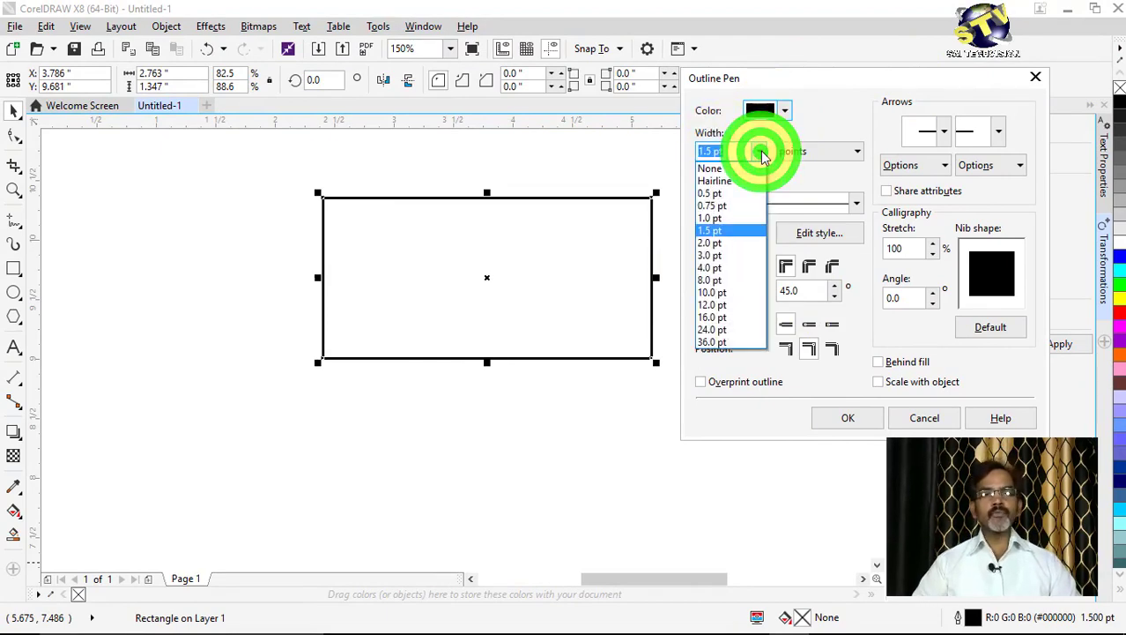
left_click(815, 107)
left_click_drag(864, 71, 840, 44)
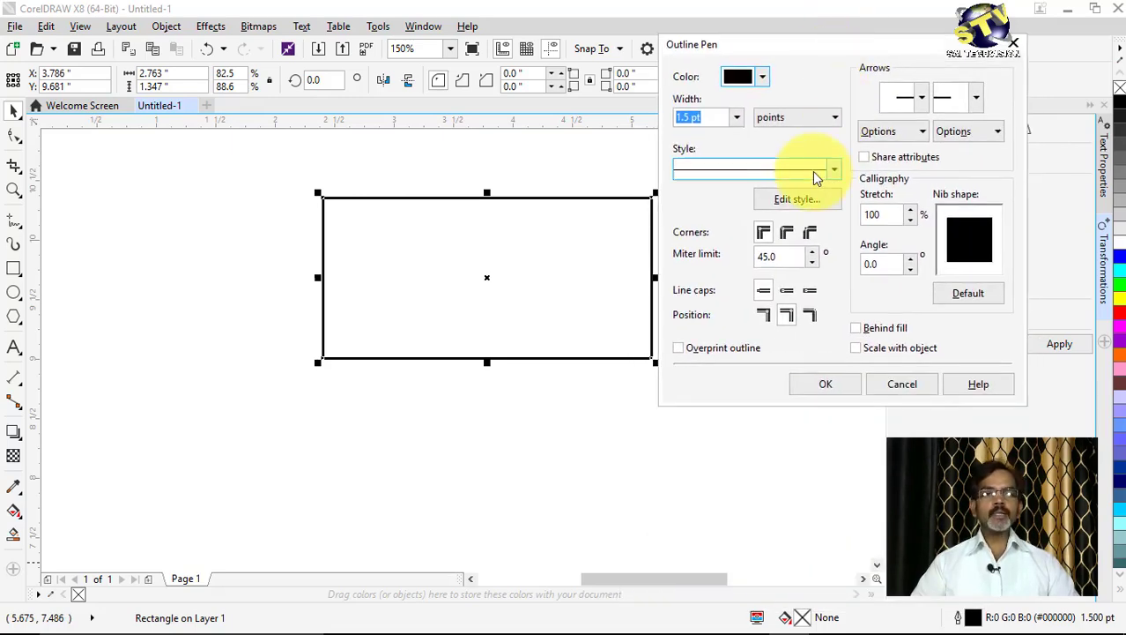
left_click(834, 117)
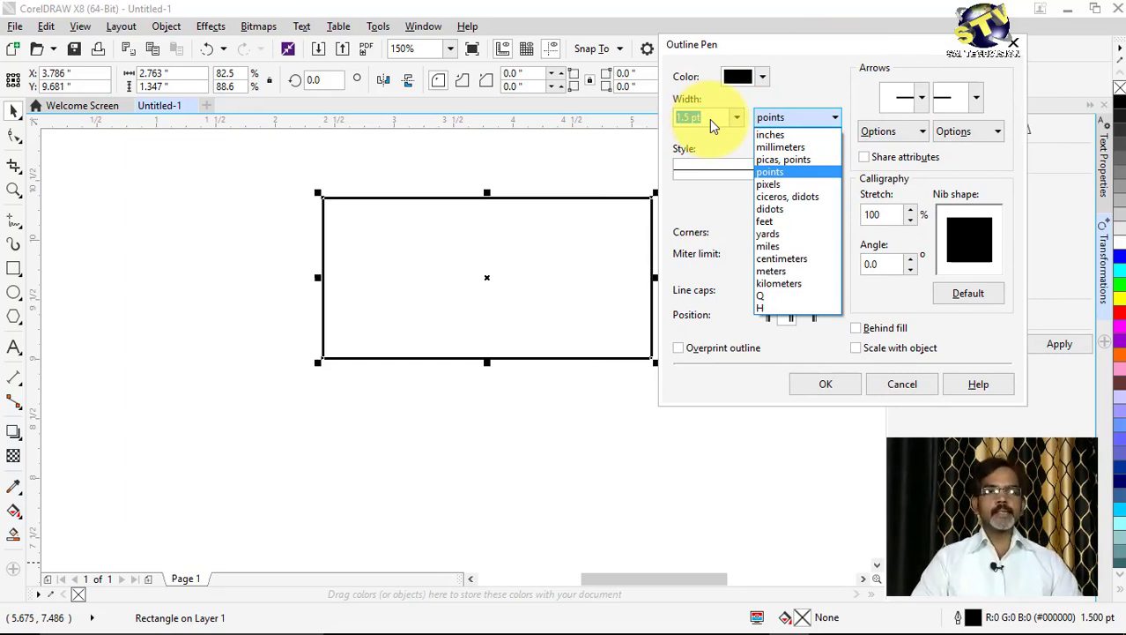
left_click(820, 75)
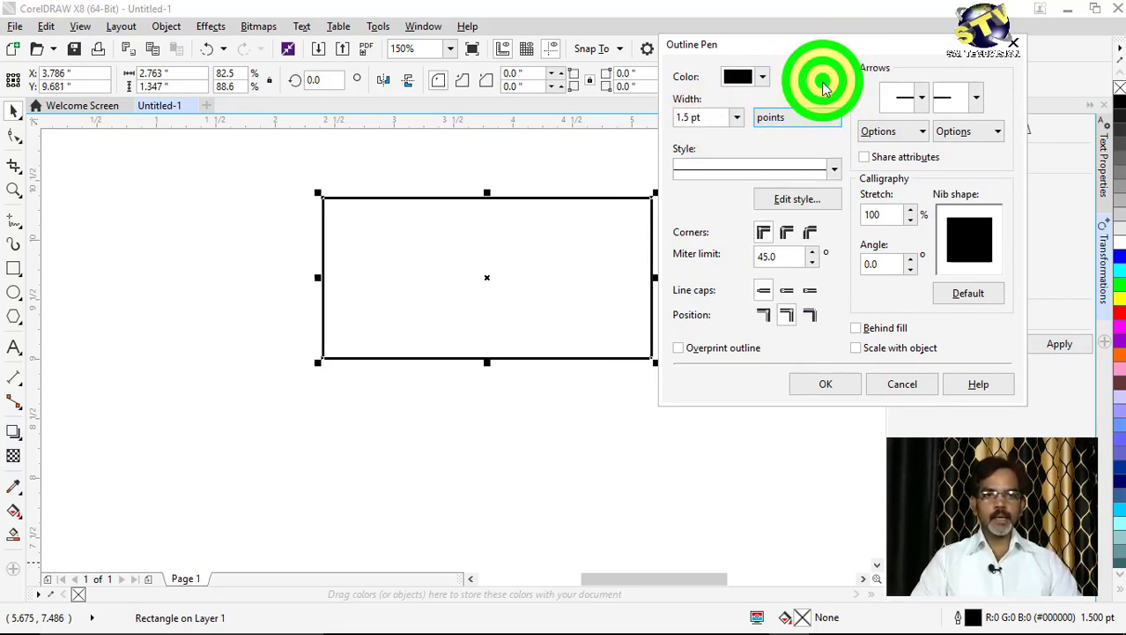
Choose a dashed line style for the rectangle's outline and pick the sharp, square corner option
left_click(835, 172)
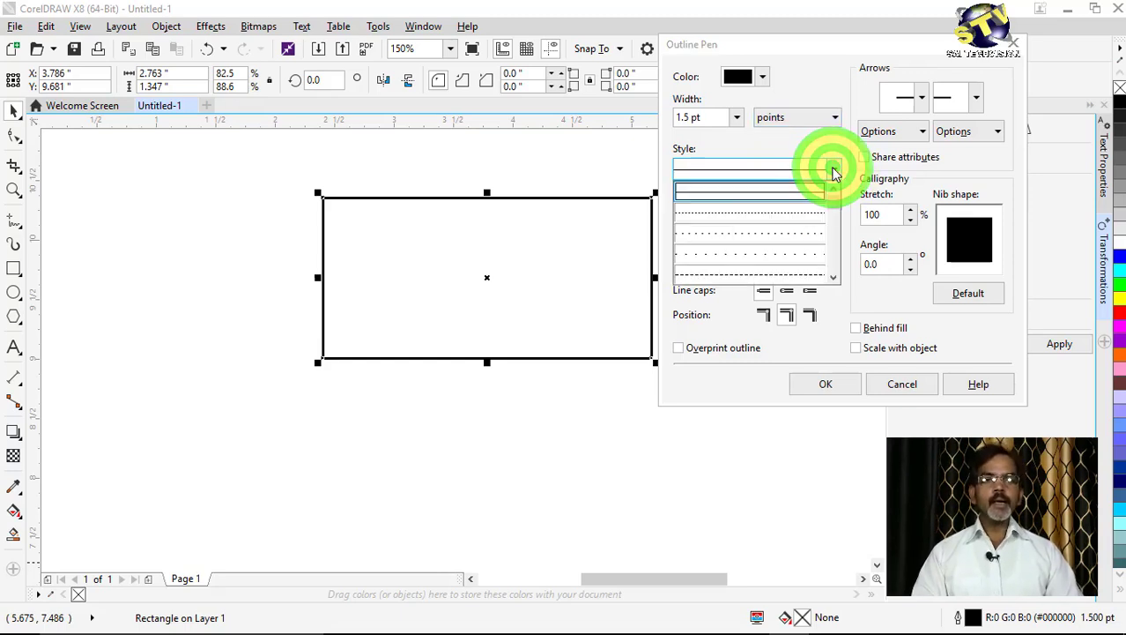
mouse_move(835, 200)
left_mouse_down()
mouse_move(839, 267)
mouse_move(847, 215)
left_mouse_up()
left_click(794, 213)
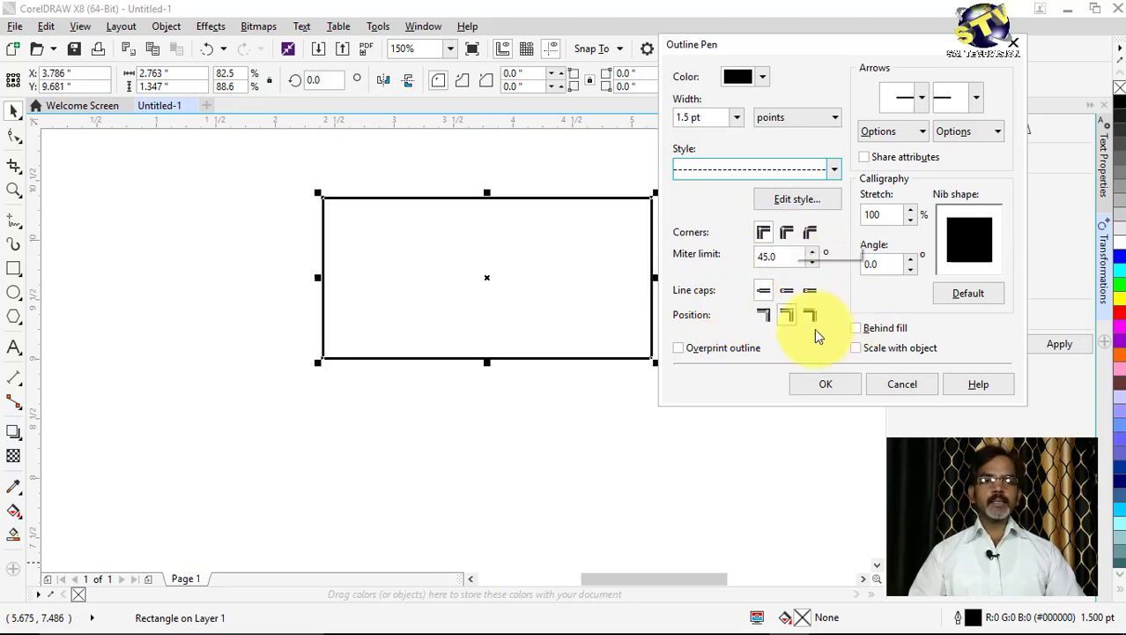
left_click(763, 232)
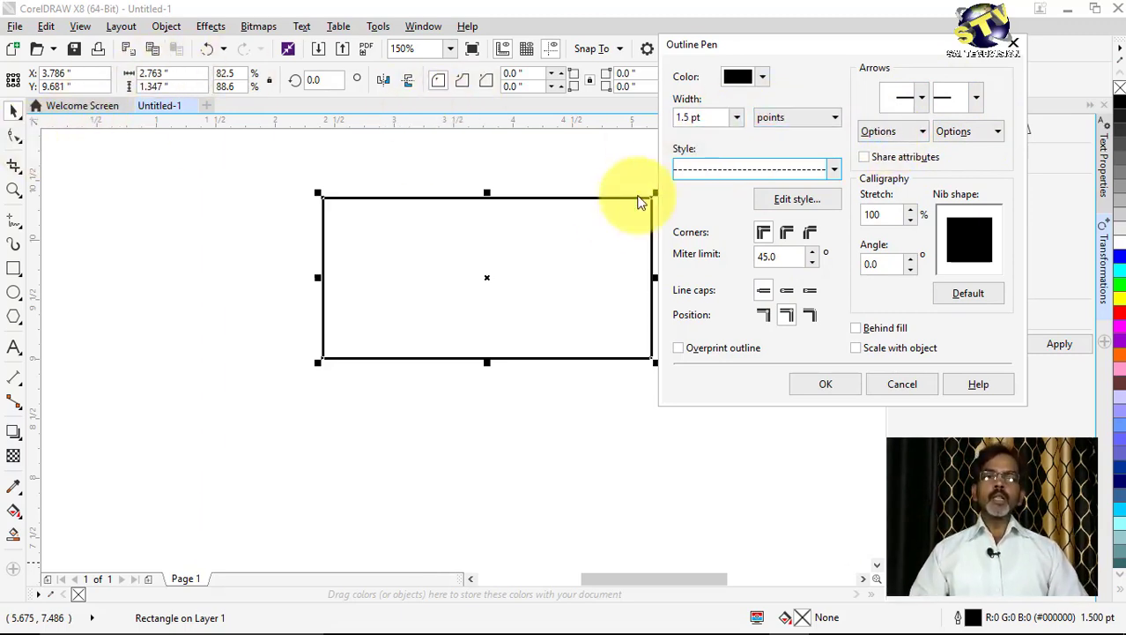
Apply the dashed outline to the rectangle, undo it and clear the selection
left_click(837, 380)
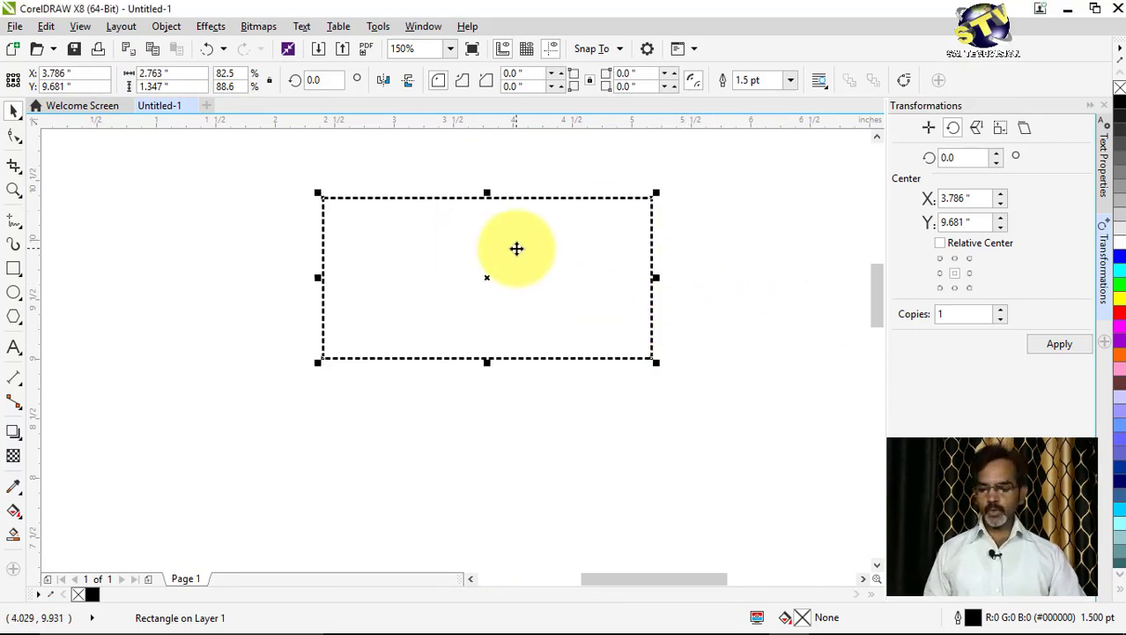
key("ctrl+z")
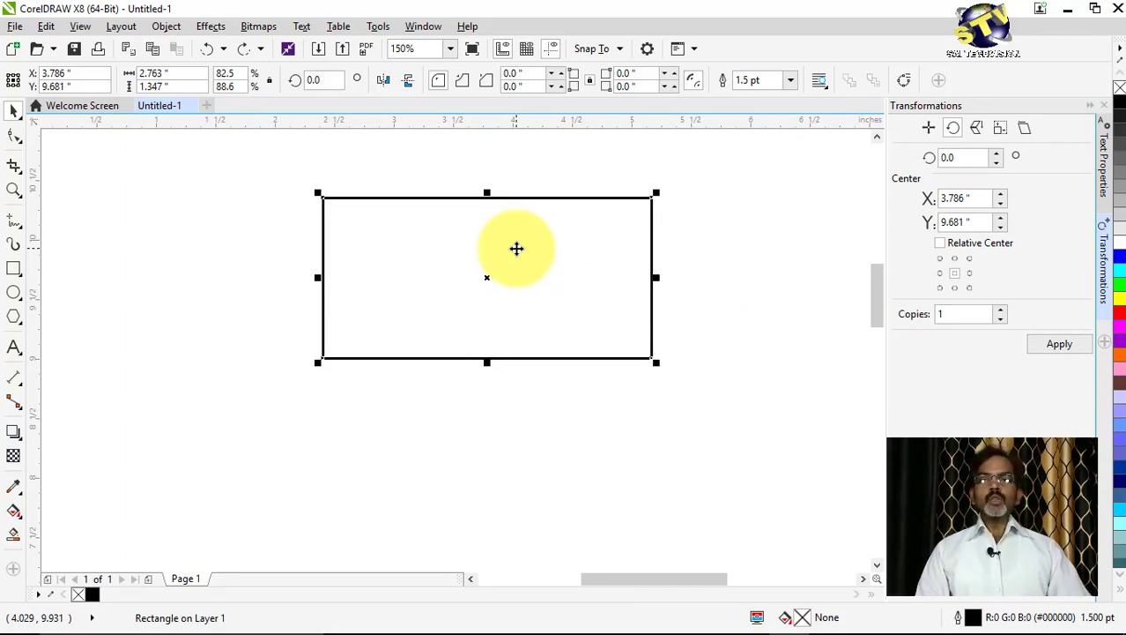
left_click(294, 297)
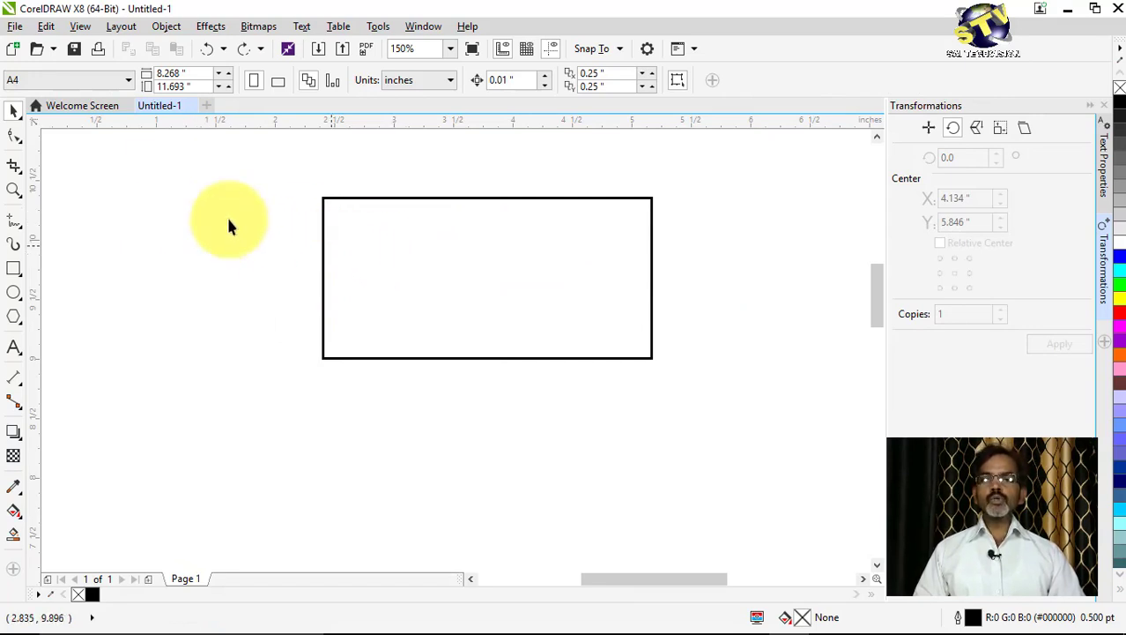
left_click(369, 267)
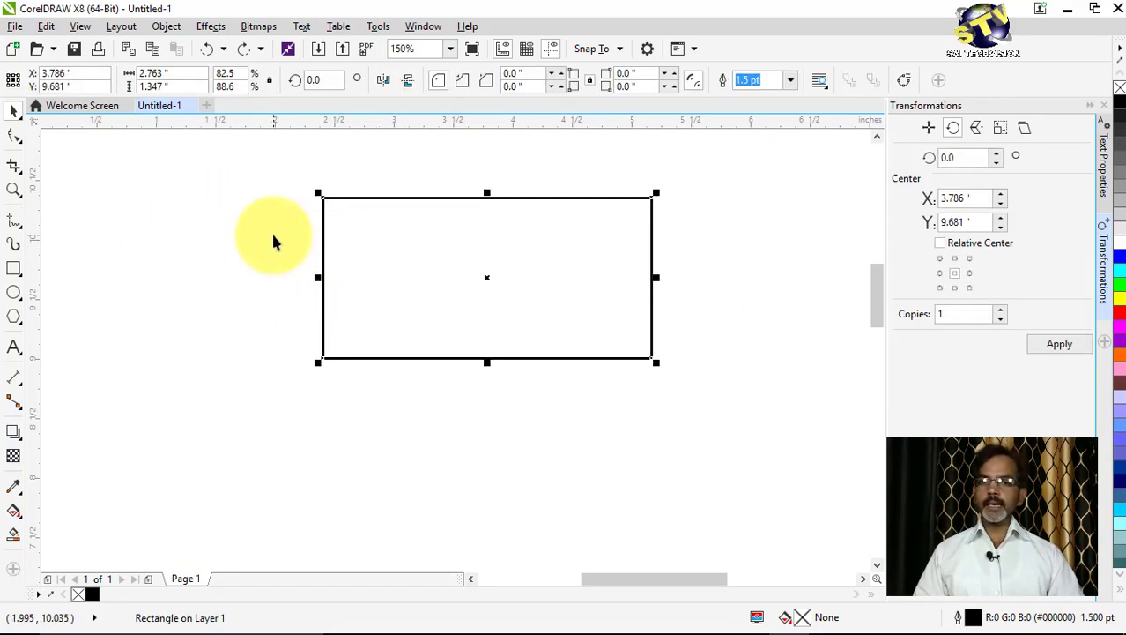
left_click(273, 236)
Shrink the rectangle to about 1.174 × 0.572 inches from its lower-right corner and set its outline width to 0.5 pt
left_click(431, 264)
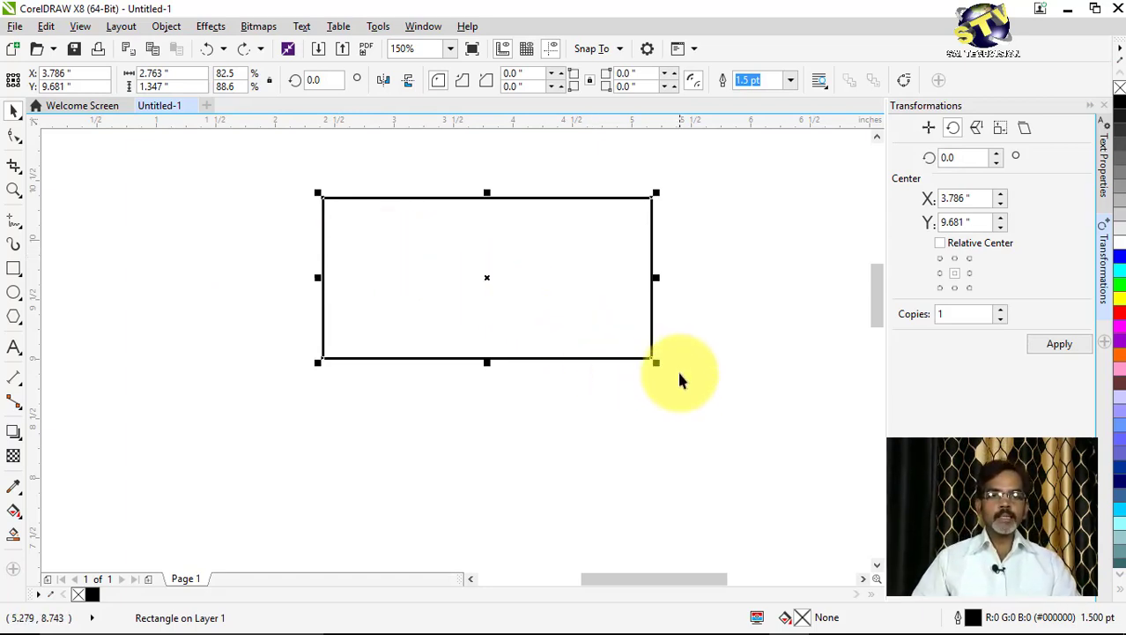
left_click_drag(657, 362, 467, 270)
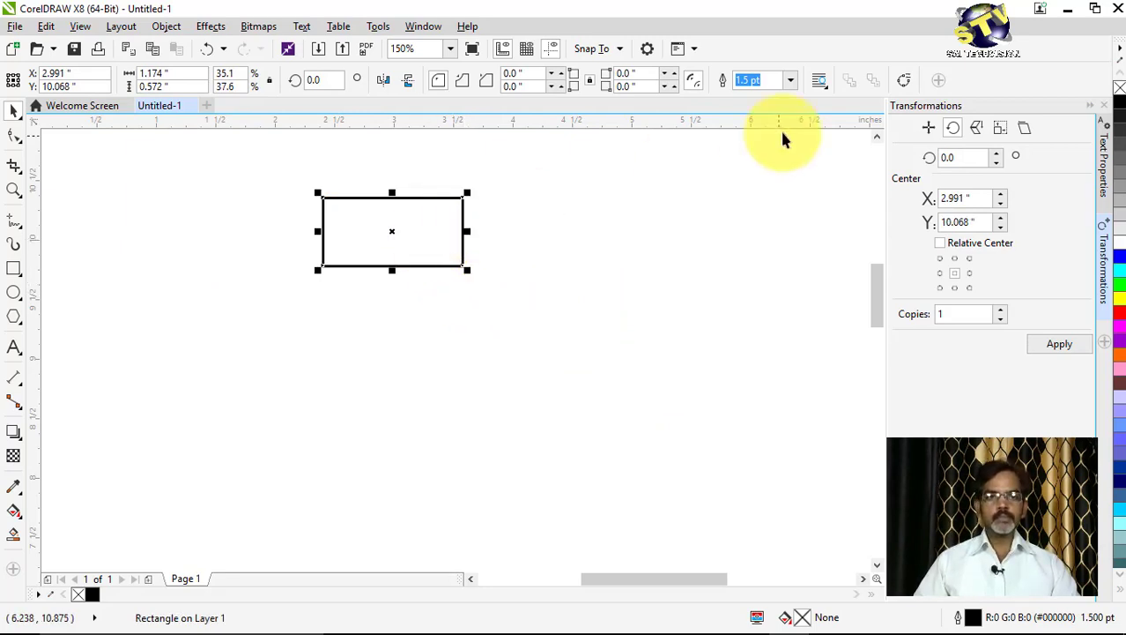
left_click(791, 80)
left_click(754, 121)
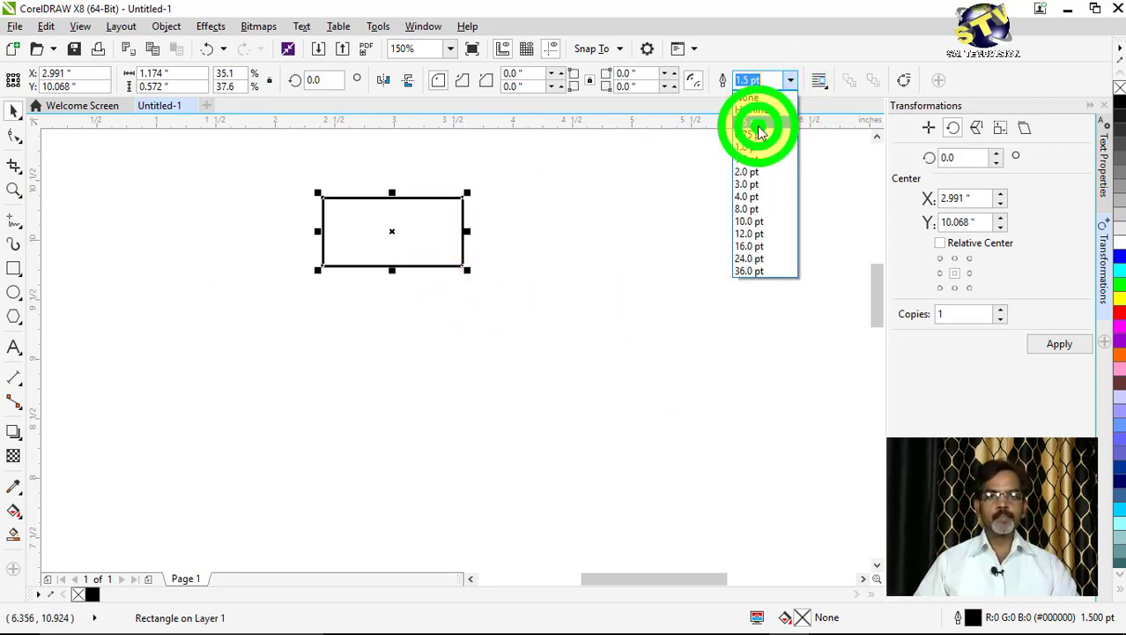
Move the small rectangle slightly up and to the left and make three copies of it in a row
left_click(601, 236)
left_click(398, 239)
left_click_drag(399, 239, 354, 228)
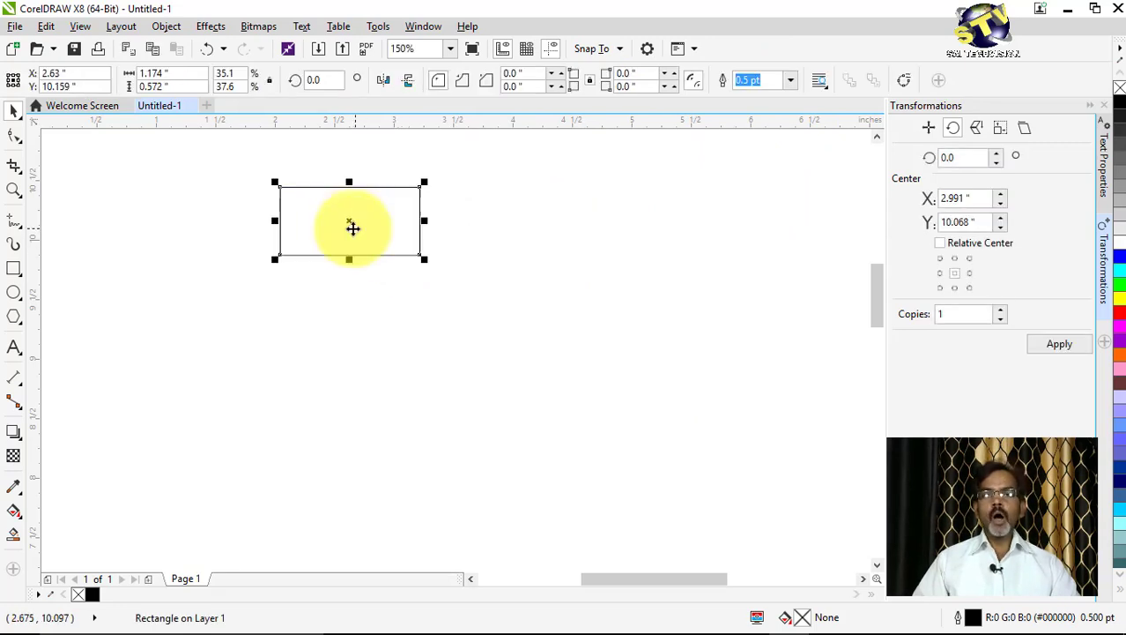
left_click_drag(389, 214, 507, 262)
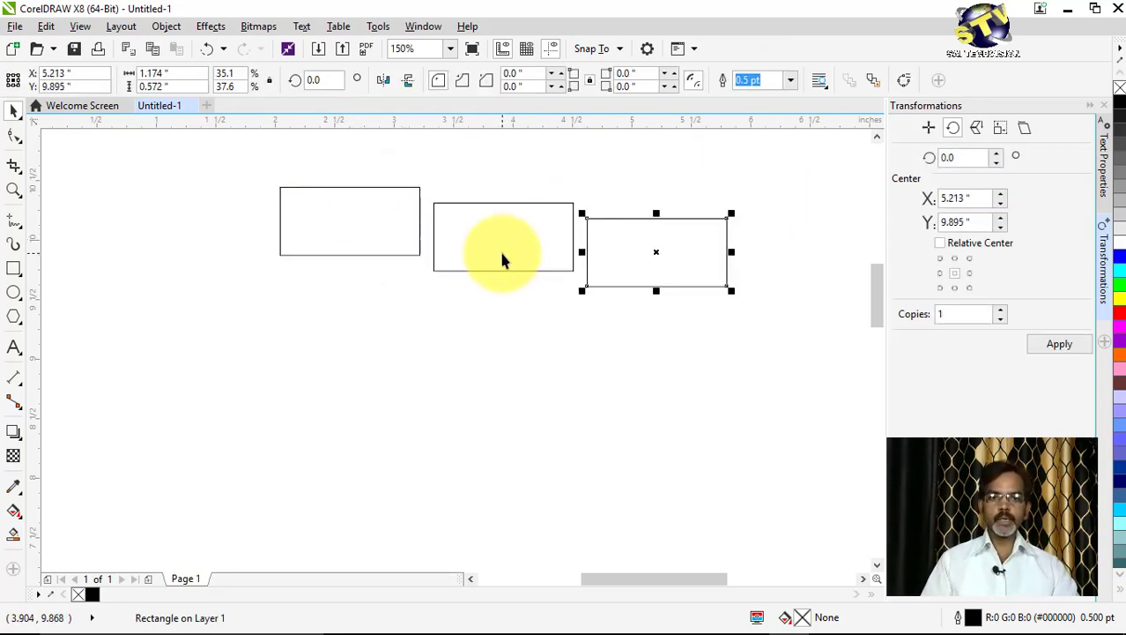
key("ctrl+d")
Rearrange the three copies around the original rectangle to form two loose rows
left_click_drag(800, 267, 405, 339)
left_click_drag(513, 251, 508, 222)
left_click_drag(617, 287, 544, 326)
left_click_drag(646, 278, 648, 280)
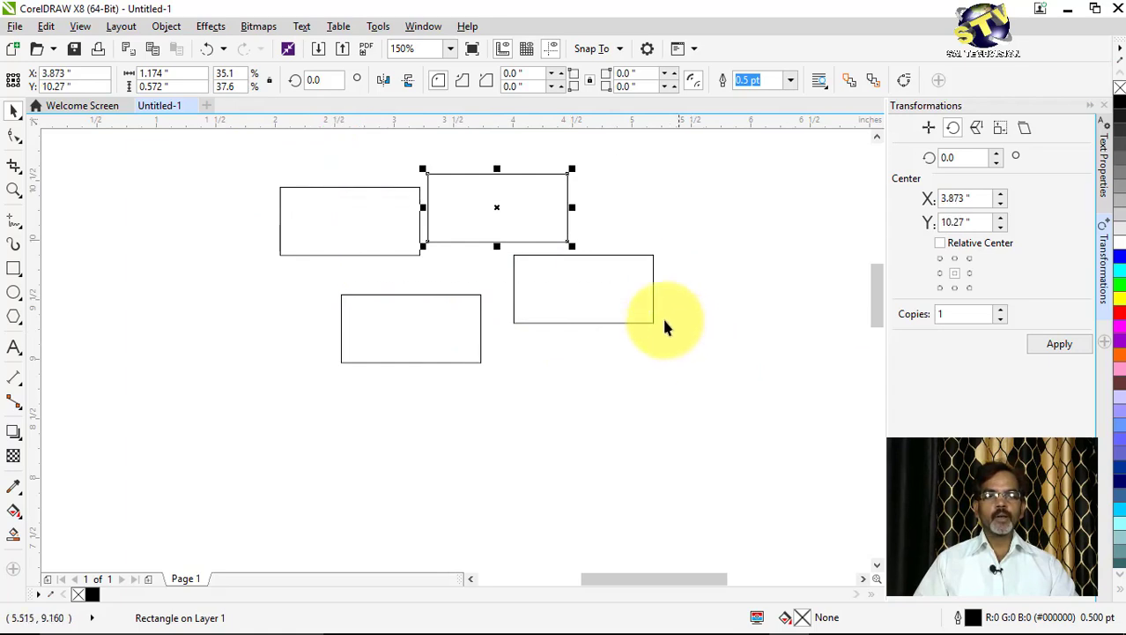
Shrink the upper-right rectangle to about 0.972 × 0.474 inches, make the lower-right one smaller still, and move the lower-left one up
left_click_drag(568, 245, 544, 229)
left_click(604, 291)
left_click_drag(657, 323, 606, 298)
left_click_drag(443, 321, 453, 288)
left_click(538, 398)
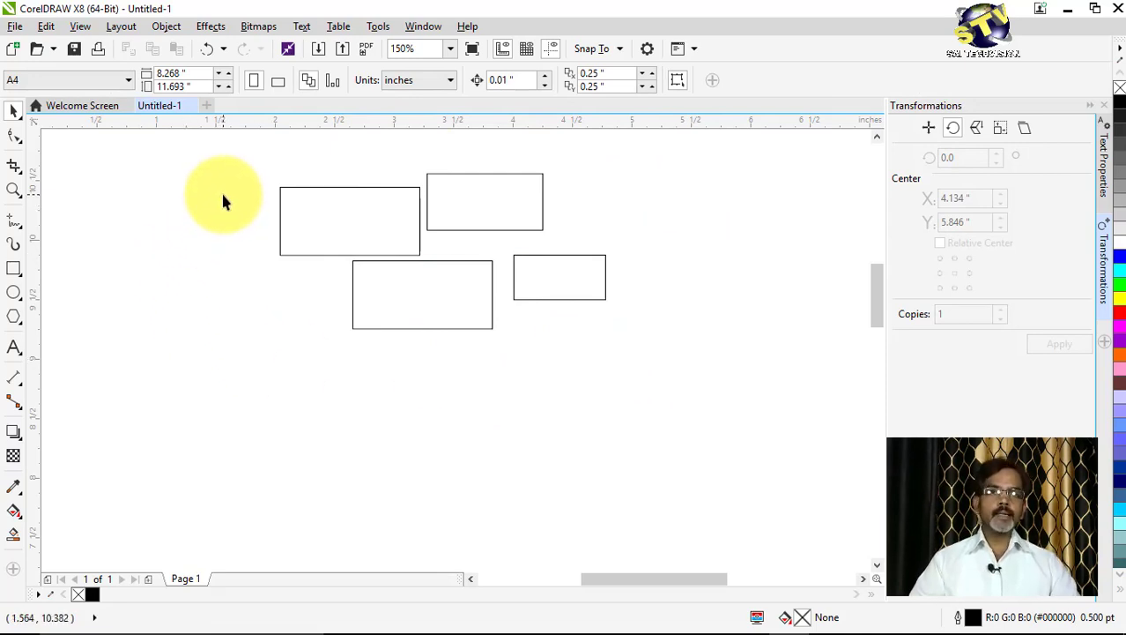
Select all four rectangles with a surrounding marquee, clear the selection, and repeat the marquee selection once more
left_click_drag(221, 141, 398, 218)
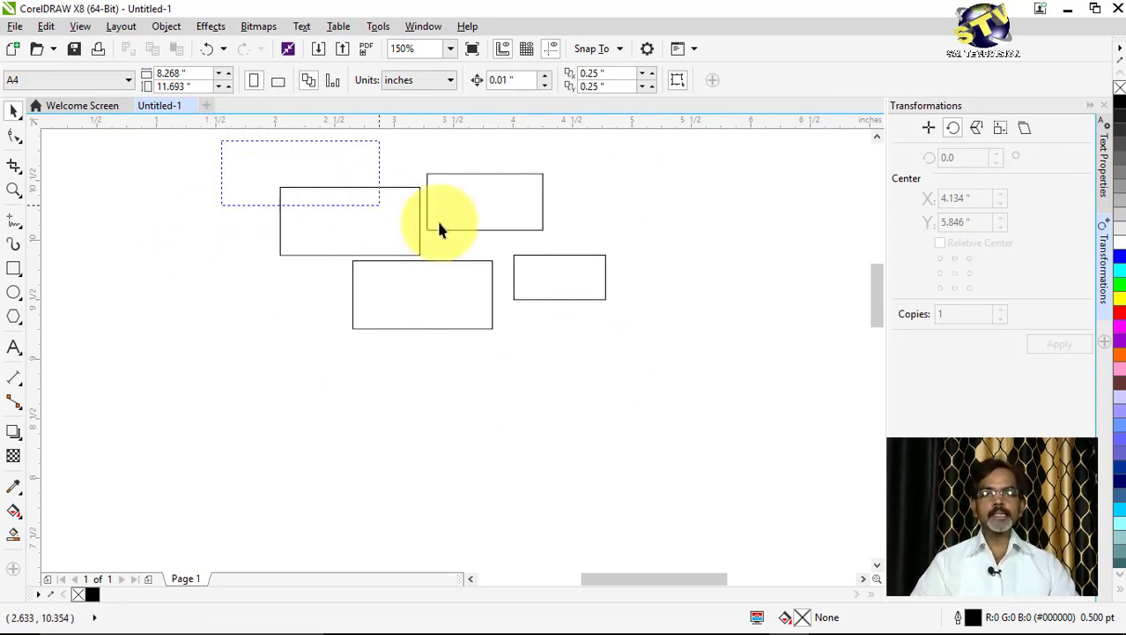
left_click_drag(663, 383, 664, 384)
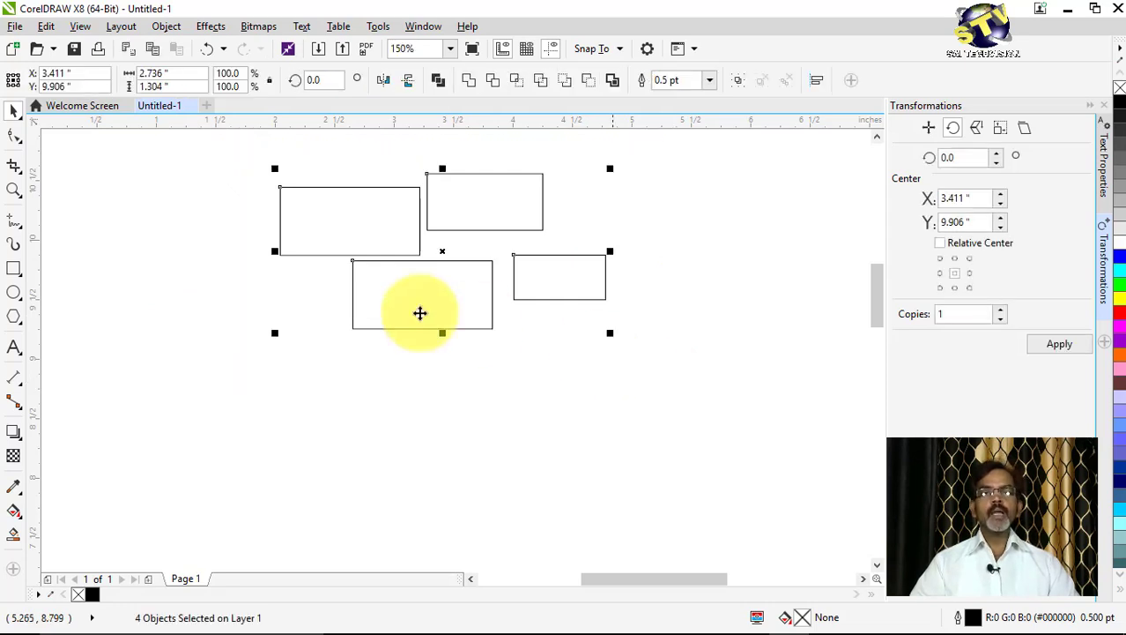
left_click(219, 156)
left_click_drag(227, 144, 546, 255)
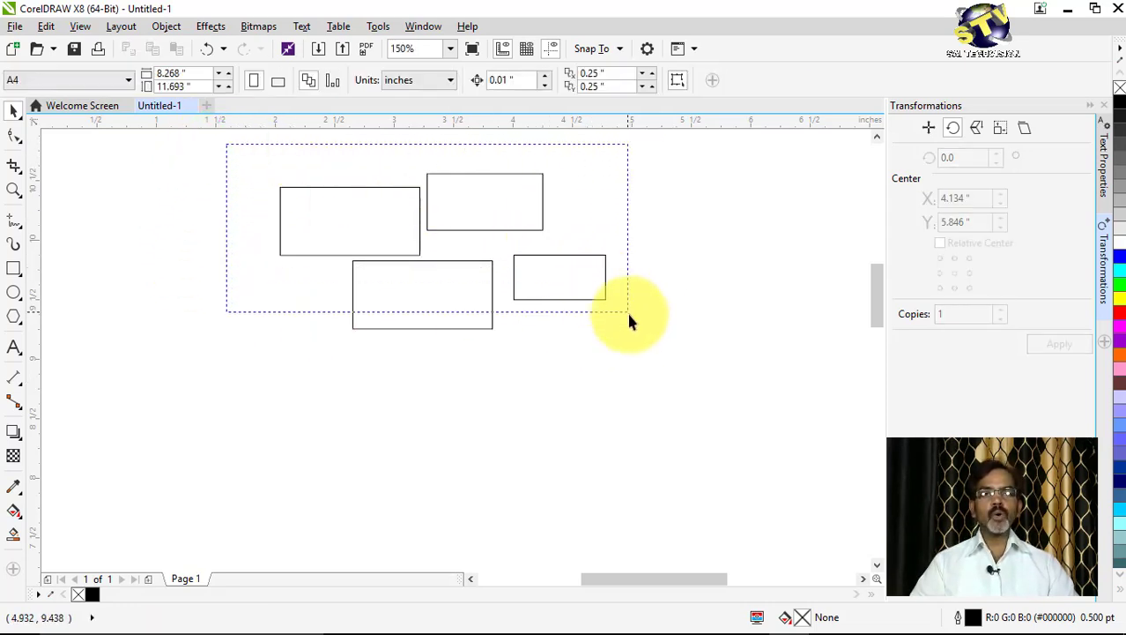
left_click_drag(644, 366, 646, 372)
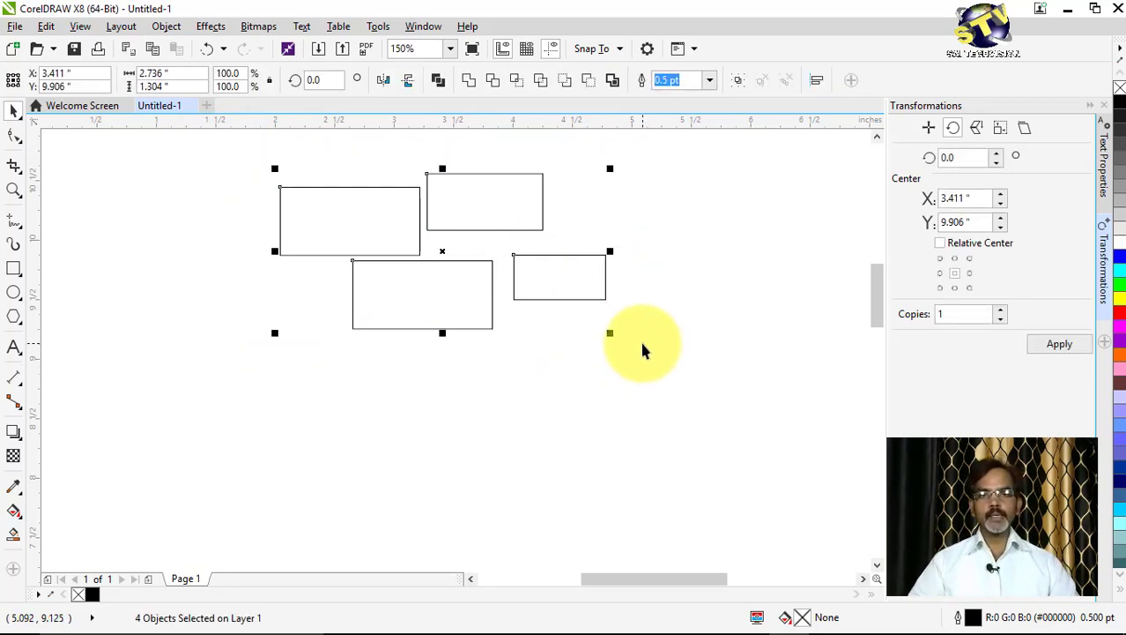
left_click(264, 278)
Select the upper two rectangles with a marquee and move them together to the right and slightly down
left_click_drag(250, 138, 590, 222)
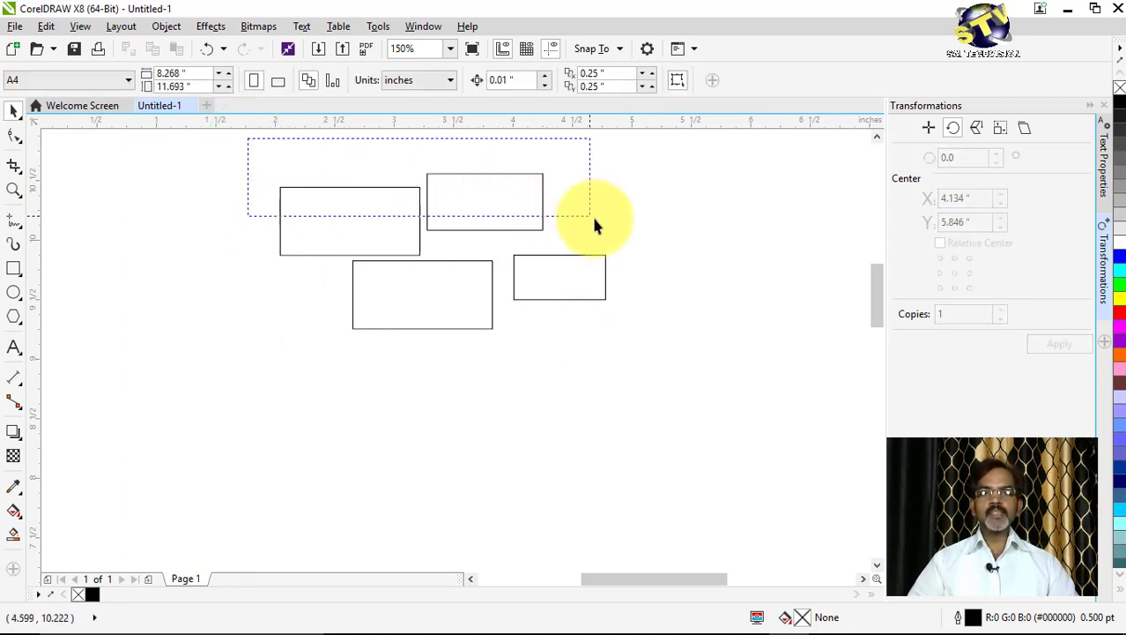
left_click_drag(632, 262, 623, 257)
left_click_drag(441, 194, 529, 212)
Select the two right-hand rectangles with a marquee and move them together, first right and down, and again slightly back to the left
left_click_drag(453, 151, 683, 348)
mouse_move(515, 205)
left_mouse_down()
mouse_move(558, 231)
mouse_move(528, 223)
left_mouse_up()
left_click(710, 253)
left_click_drag(418, 147, 695, 347)
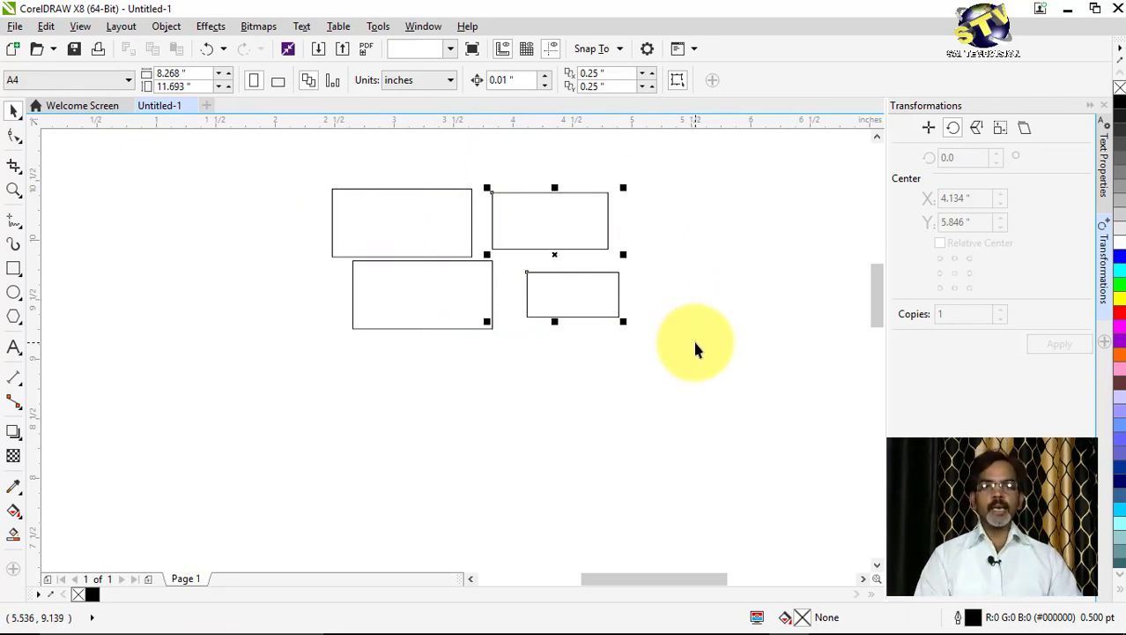
left_click_drag(553, 206, 534, 201)
left_click(698, 250)
Move the upper-left rectangle up and left, and shift the two lower rectangles individually to the left
left_click_drag(397, 215, 365, 201)
left_click(712, 241)
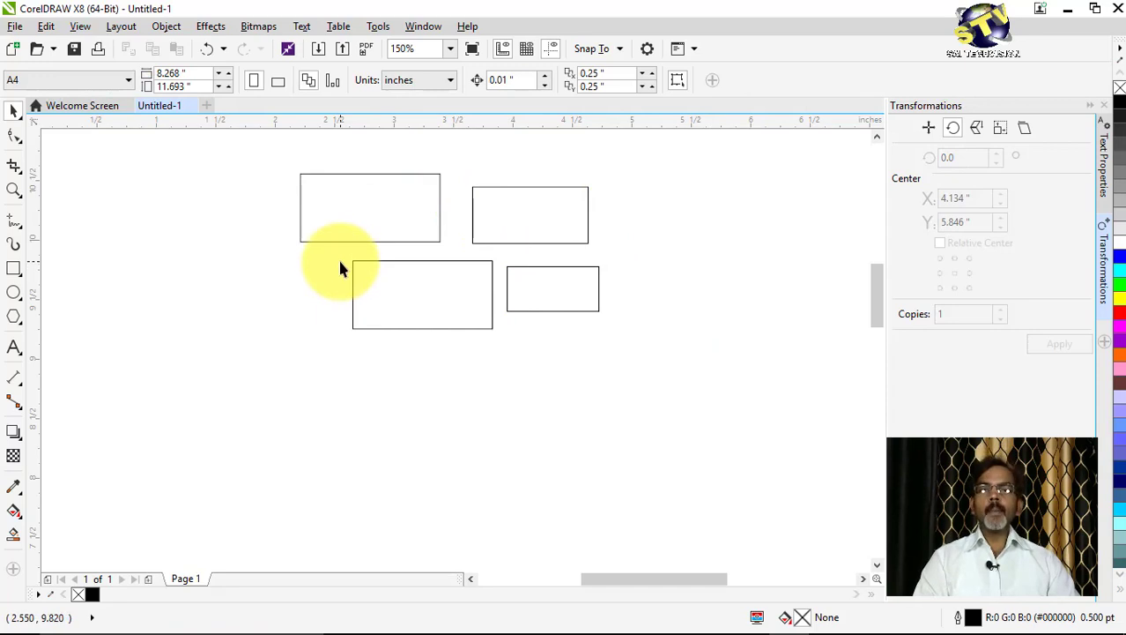
left_click(419, 297)
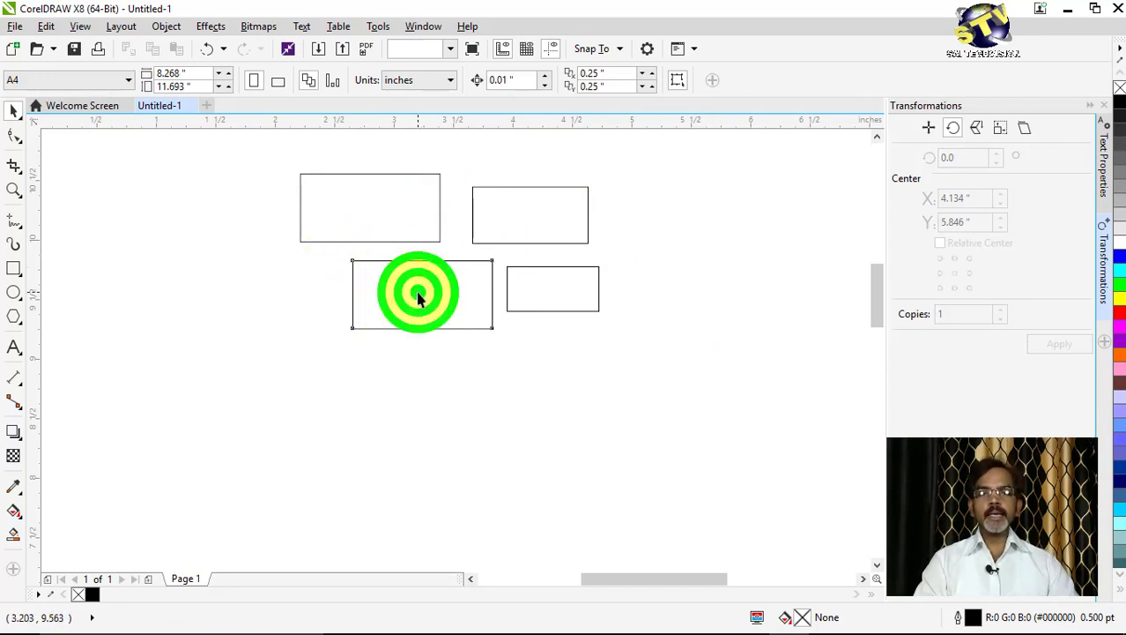
left_click_drag(460, 294, 437, 291)
left_click_drag(540, 294, 519, 297)
left_click(505, 355)
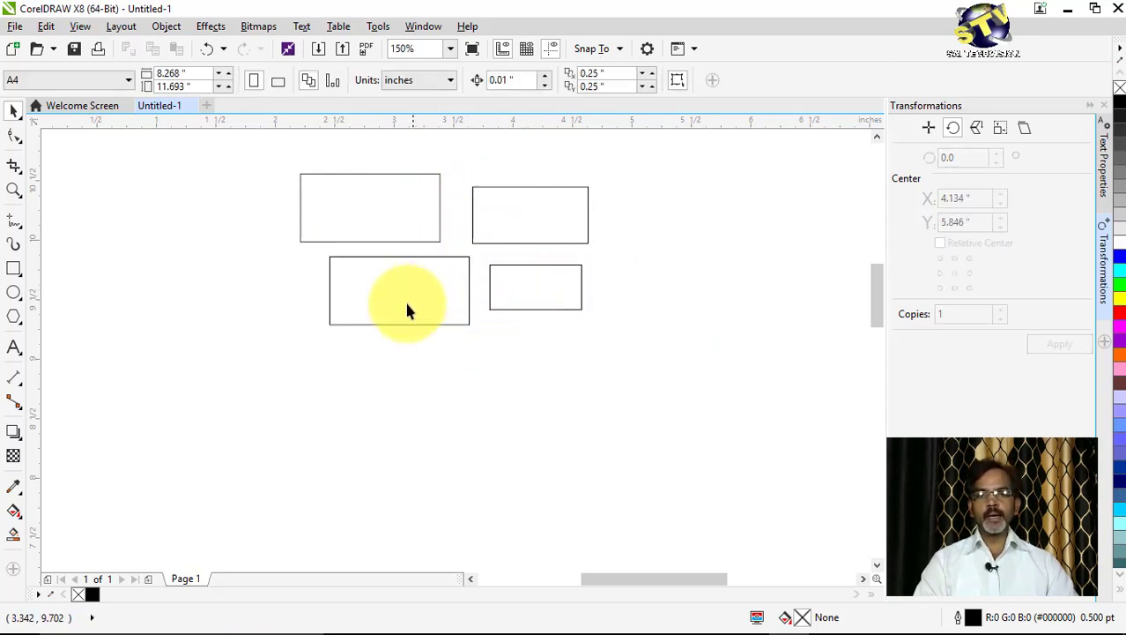
Select every rectangle except the upper-left one with a marquee and move the three slightly left and down
left_click_drag(369, 315, 518, 168)
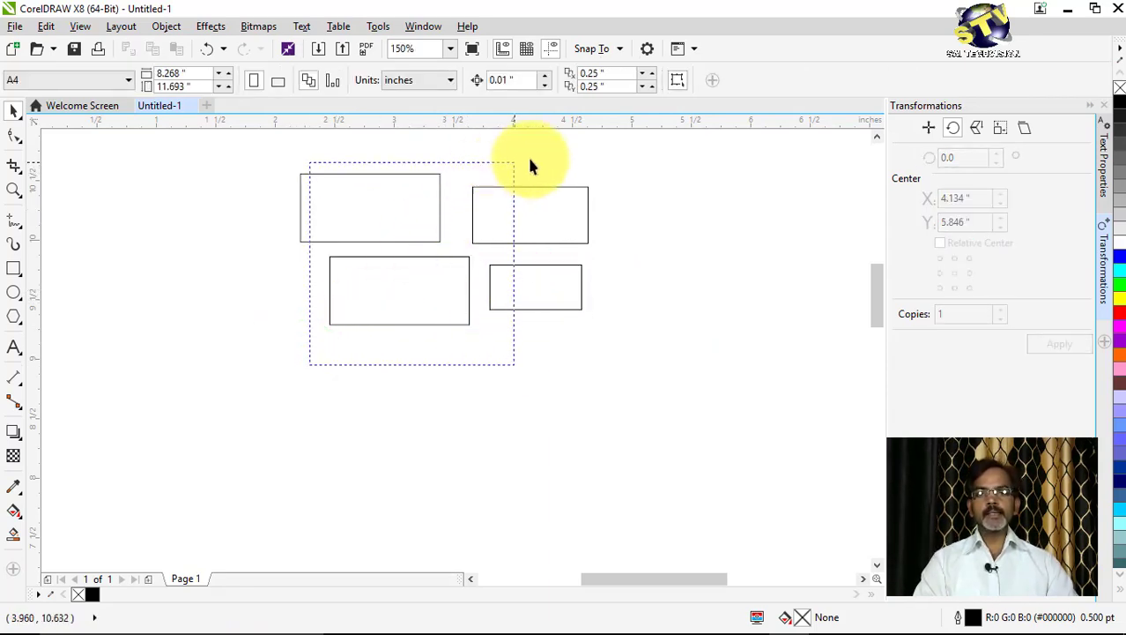
left_click_drag(592, 161, 593, 166)
mouse_move(549, 284)
left_mouse_down()
mouse_move(559, 295)
mouse_move(548, 294)
left_mouse_up()
left_click(698, 291)
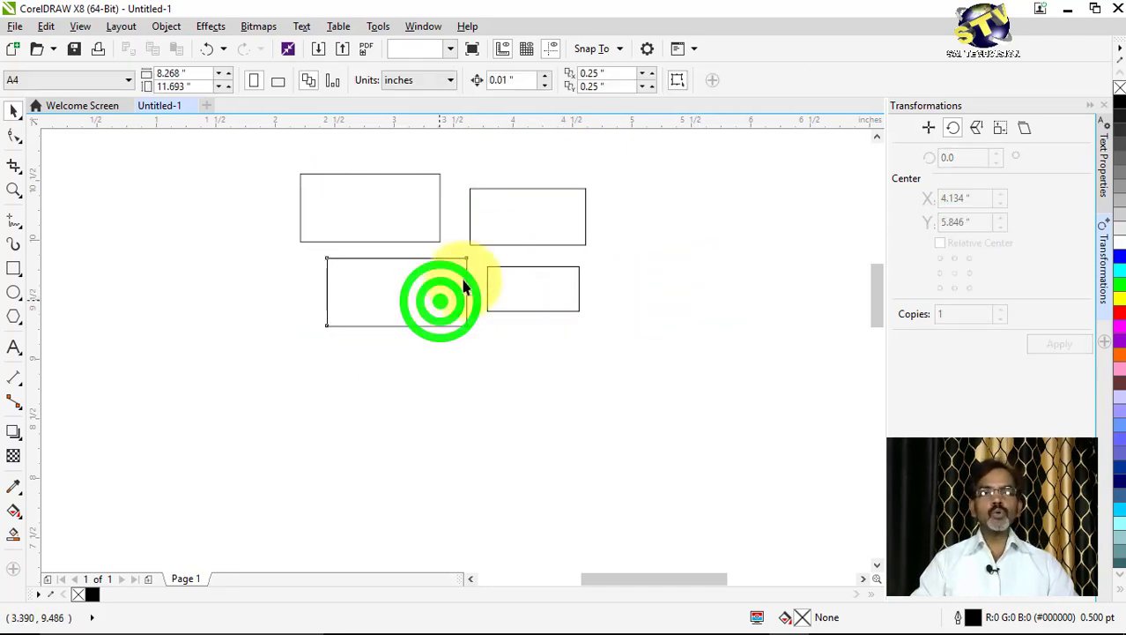
Select the lower-left and upper-right rectangles together without the others, move the pair down slightly and clear the selection
left_click(510, 221)
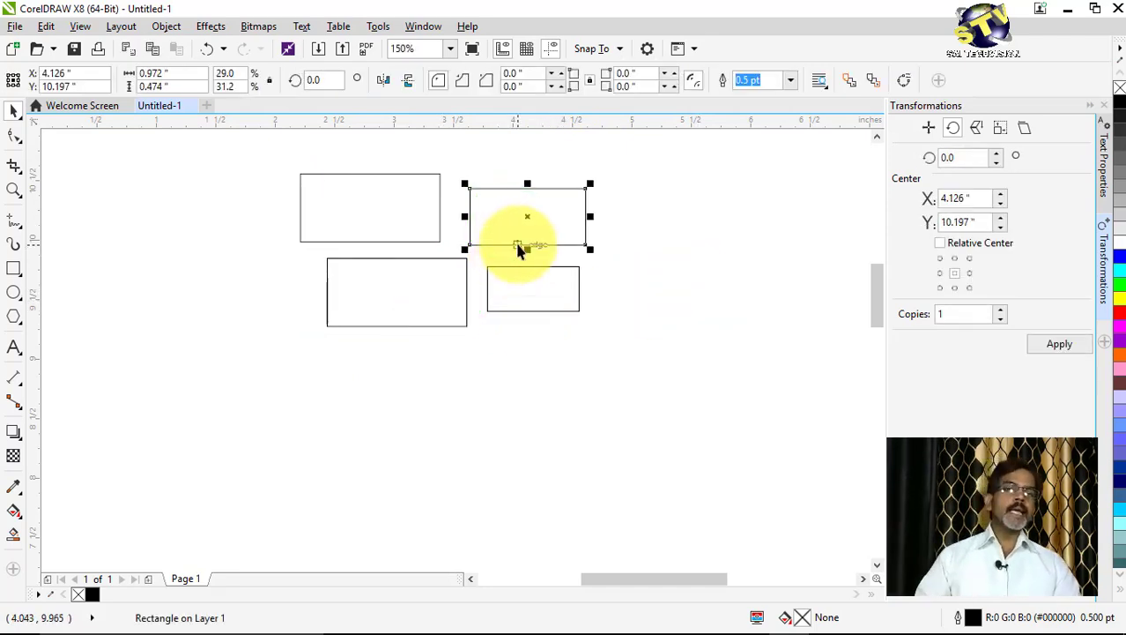
left_click(465, 360)
left_click(431, 306)
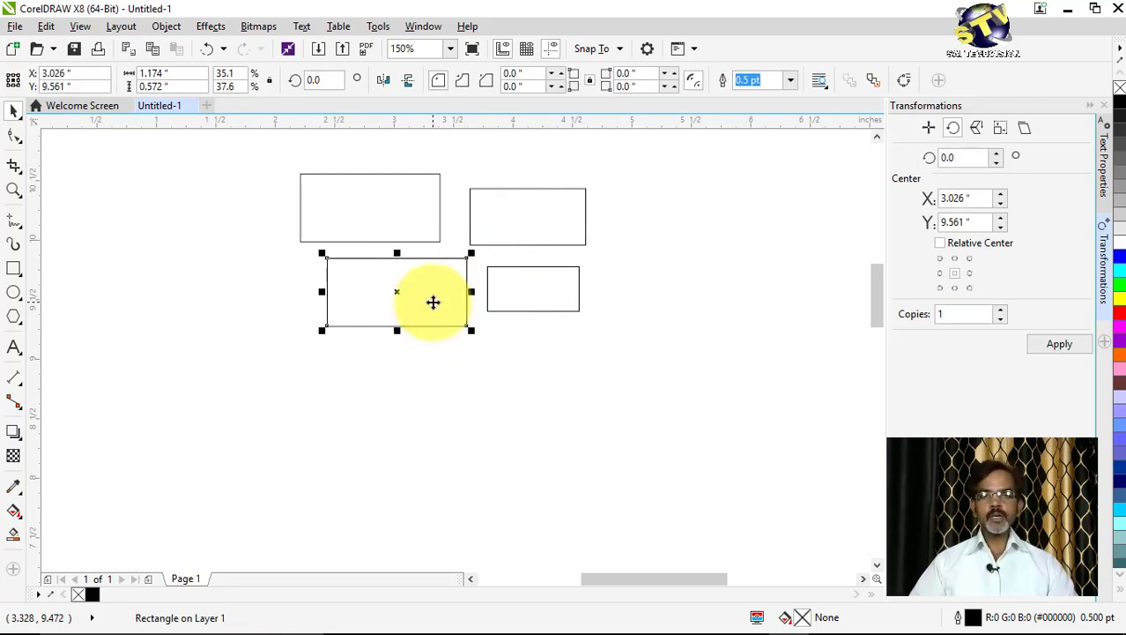
left_click(544, 221, "shift")
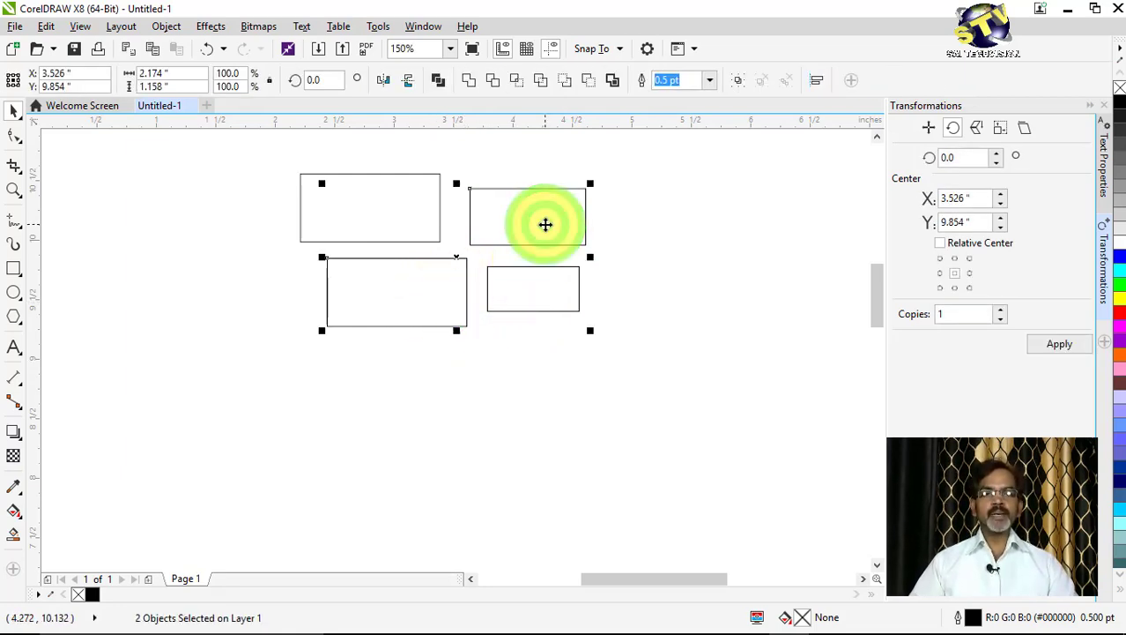
left_click_drag(546, 223, 556, 250)
left_click(698, 287)
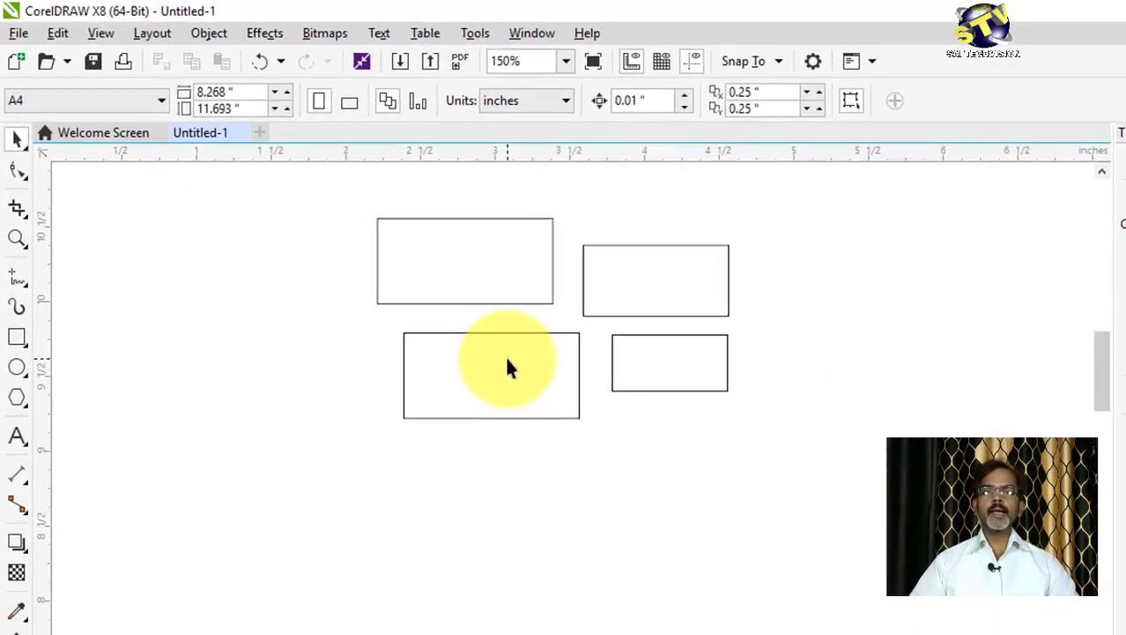
Select the lower-left, upper-left and lower-right rectangles together, move them slightly down and left, and clear the selection
left_click(555, 418)
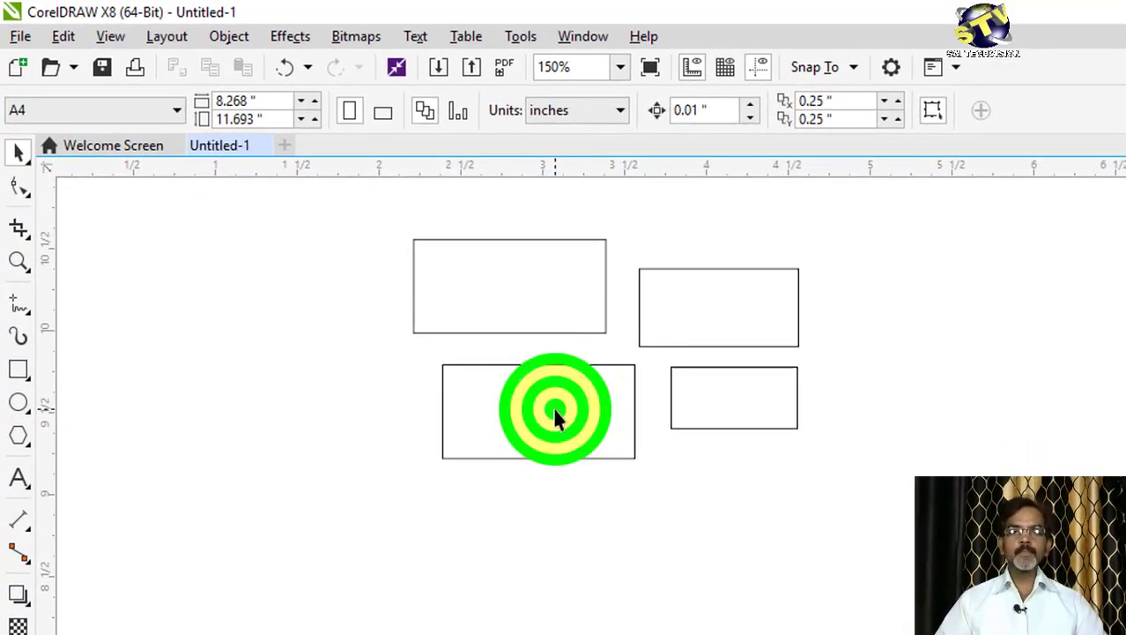
left_click(554, 301, "shift")
left_click(717, 402, "shift")
mouse_move(710, 404)
left_mouse_down()
mouse_move(654, 415)
mouse_move(703, 423)
left_mouse_up()
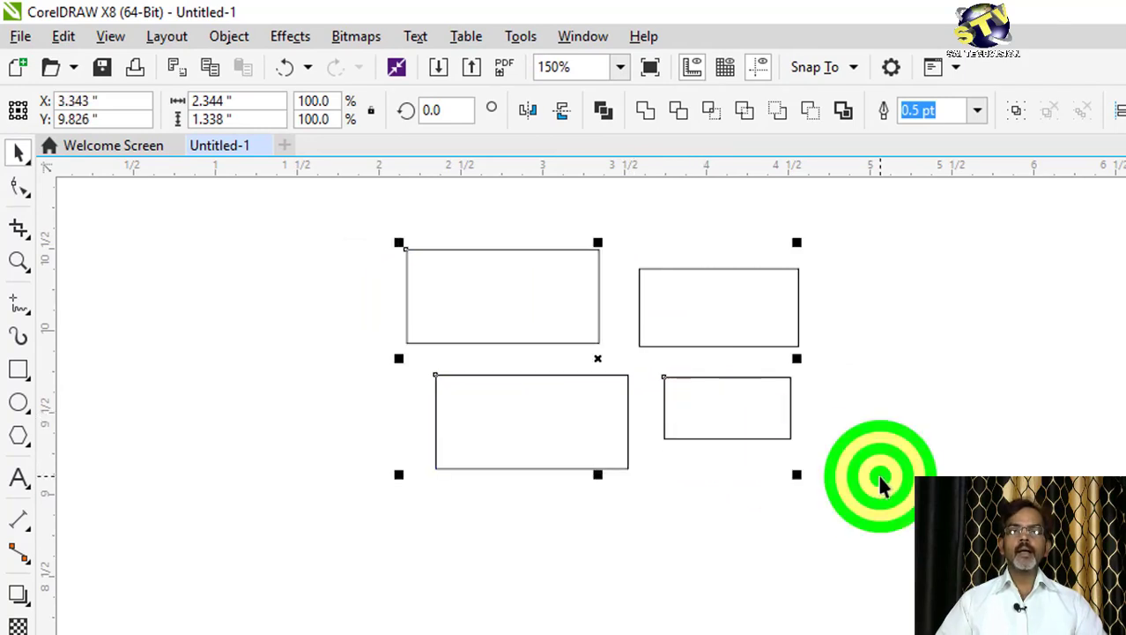
left_click(892, 478)
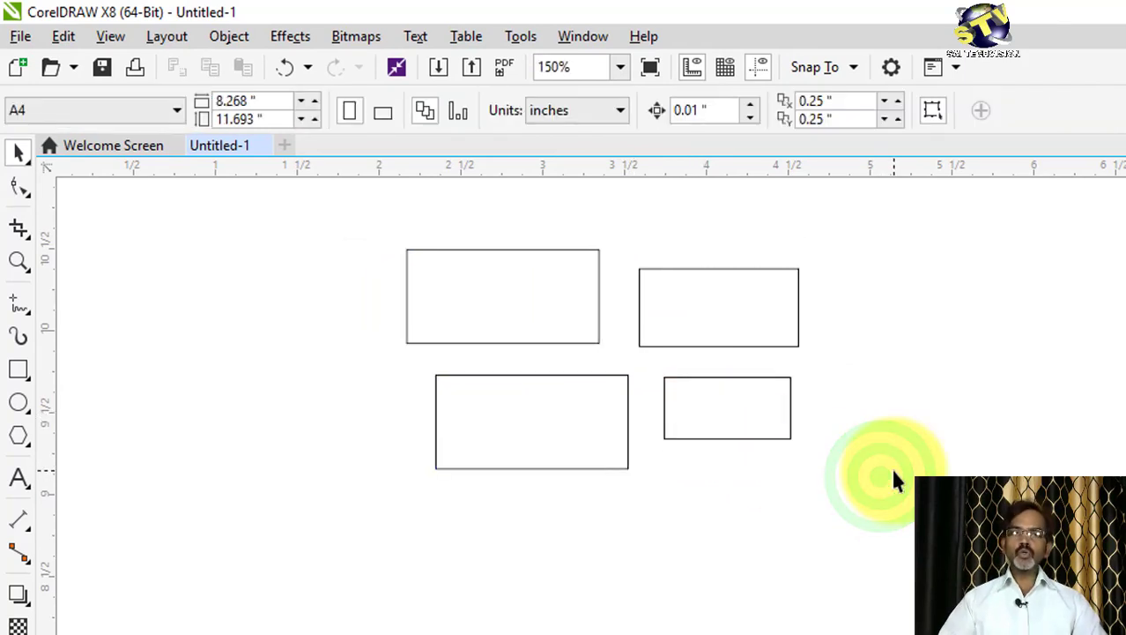
Switch to the Freehand Pick tool and lasso only the lower-left and upper-right rectangles
left_click(19, 155)
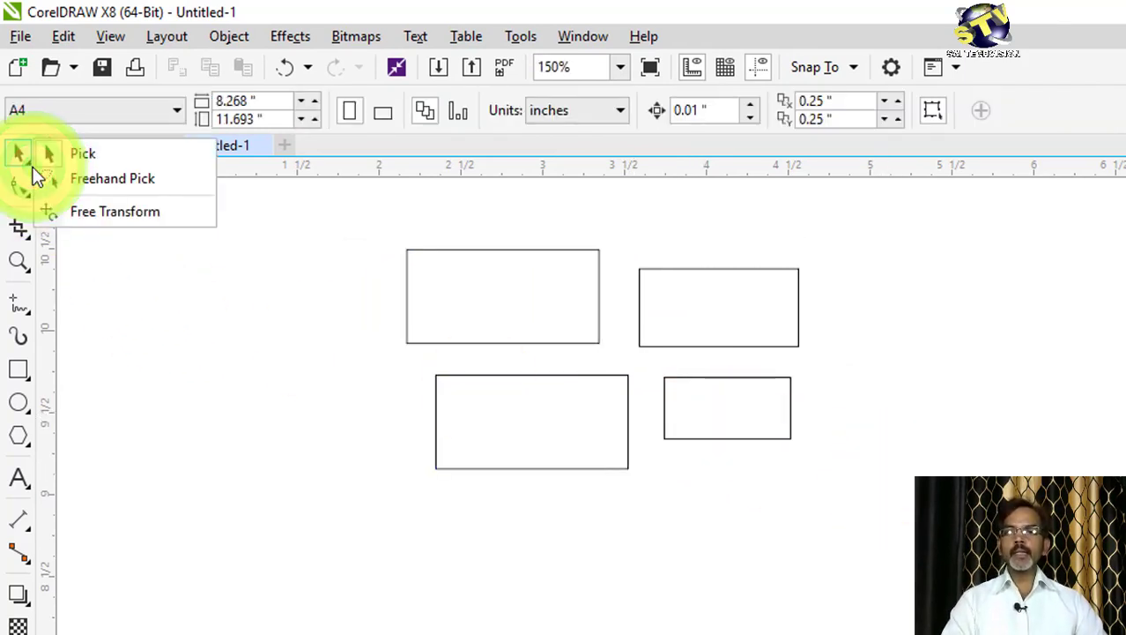
left_click(97, 182)
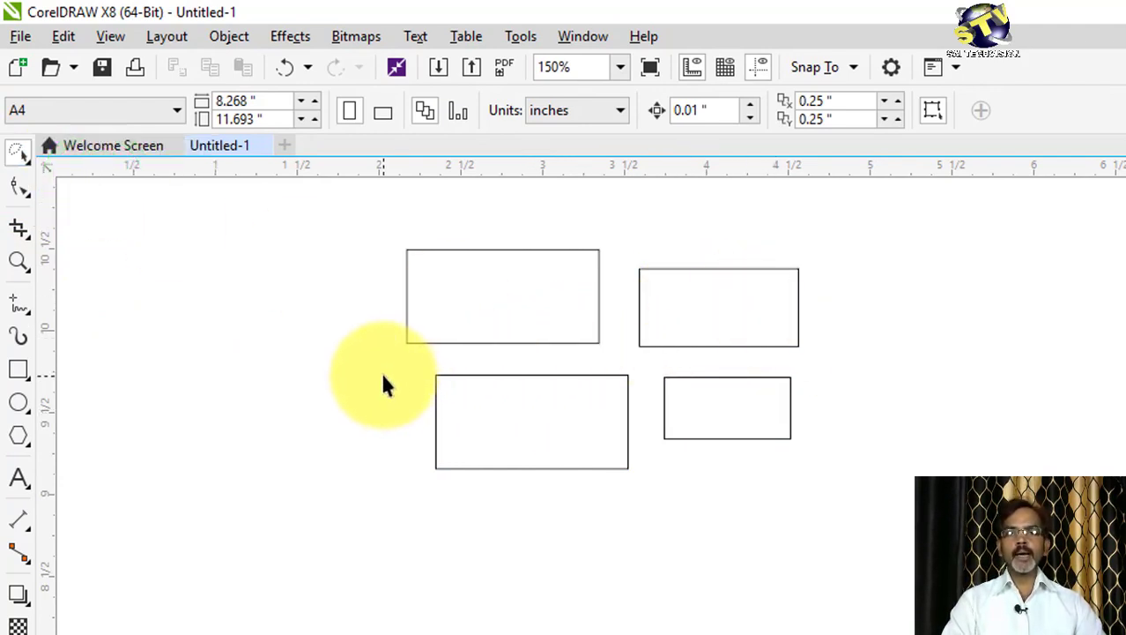
mouse_move(393, 370)
left_mouse_down()
mouse_move(462, 351)
mouse_move(614, 357)
mouse_move(624, 290)
mouse_move(652, 235)
mouse_move(748, 238)
mouse_move(826, 289)
mouse_move(833, 311)
mouse_move(814, 359)
mouse_move(658, 369)
mouse_move(647, 380)
mouse_move(640, 478)
mouse_move(585, 512)
mouse_move(497, 523)
mouse_move(366, 483)
mouse_move(360, 431)
left_mouse_up()
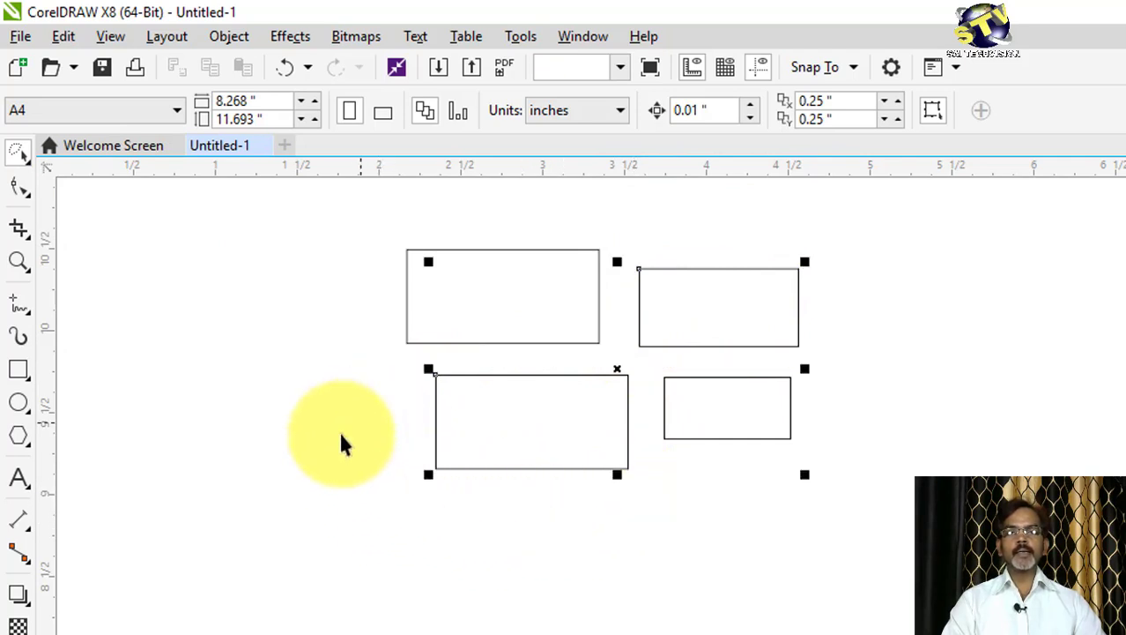
Move the lassoed pair of rectangles slightly left, undo the move and clear the selection
mouse_move(680, 315)
left_mouse_down()
mouse_move(765, 337)
mouse_move(702, 357)
mouse_move(675, 312)
mouse_move(674, 325)
mouse_move(664, 317)
left_mouse_up()
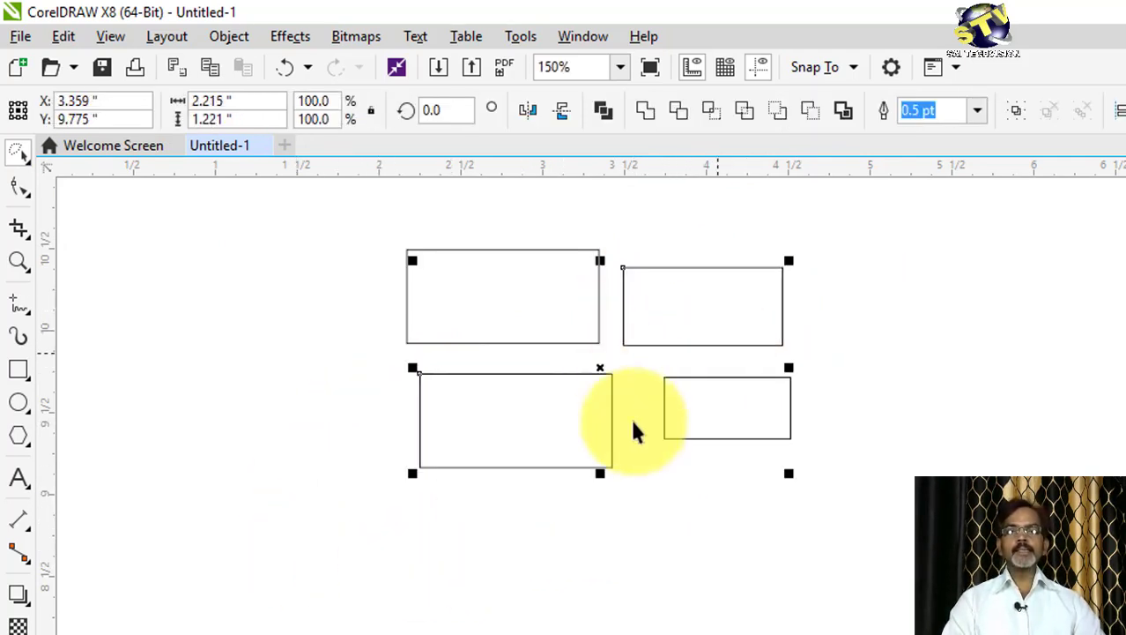
key("ctrl+z")
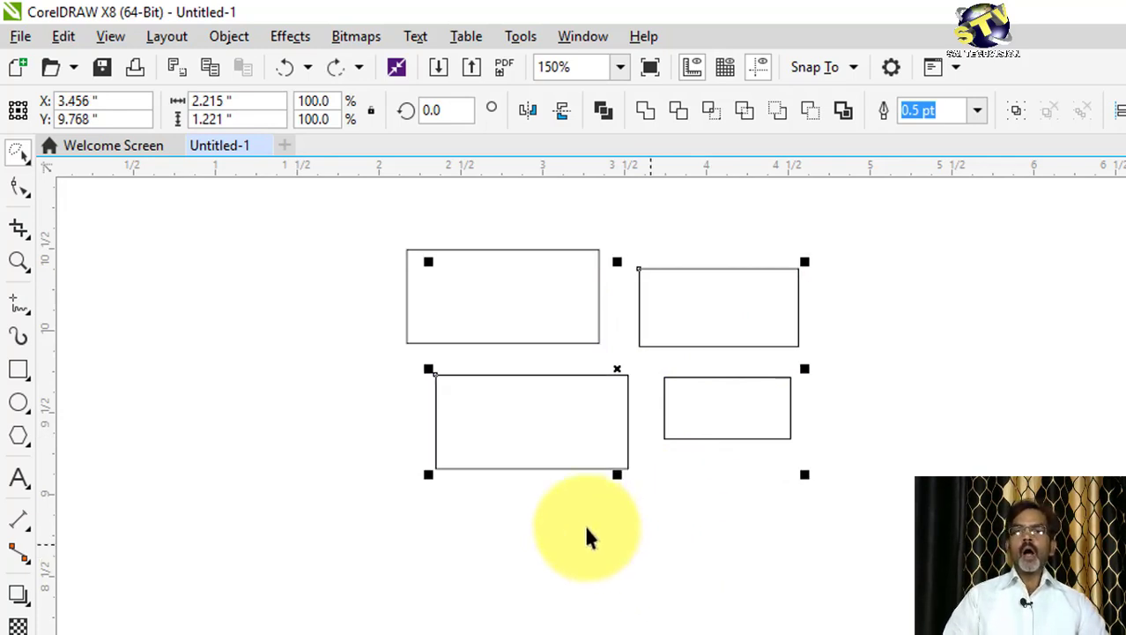
left_click(251, 350)
Lasso diagonally across the two right-hand rectangles with the Freehand Pick tool
left_click(31, 167)
left_click(31, 163)
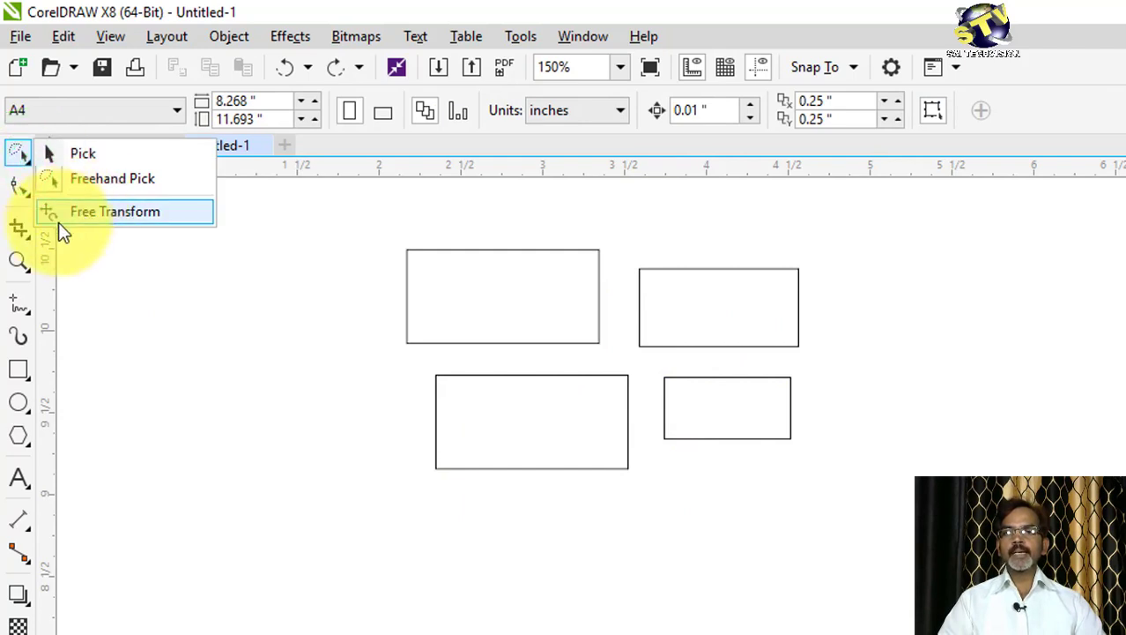
left_click(361, 529)
left_click(582, 228)
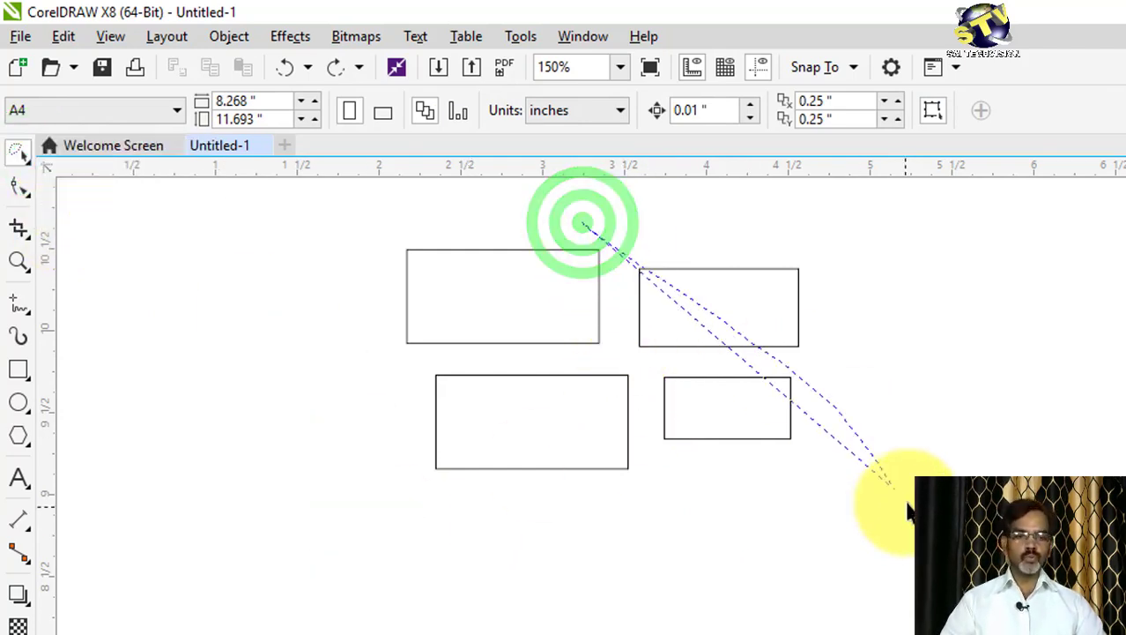
Switch to the Pick tool, marquee-select the upper-right rectangle and the two lower rectangles, and delete them, keeping only the upper-left one
left_click(31, 164)
left_click(75, 148)
left_click(360, 367)
left_click(578, 231)
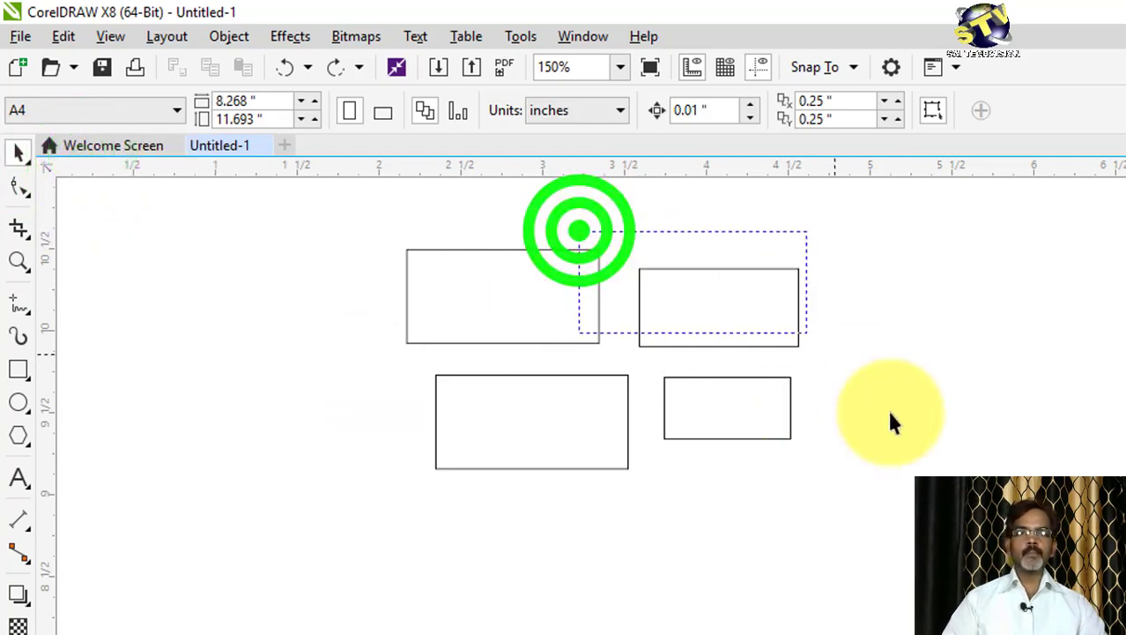
left_click_drag(864, 388, 896, 422)
key("Delete")
left_click_drag(383, 360, 830, 490)
key("Delete")
Move the remaining rectangle slightly down and right and resize it by its corner to about 1.65 × 0.81 inches
left_click_drag(566, 315, 582, 340)
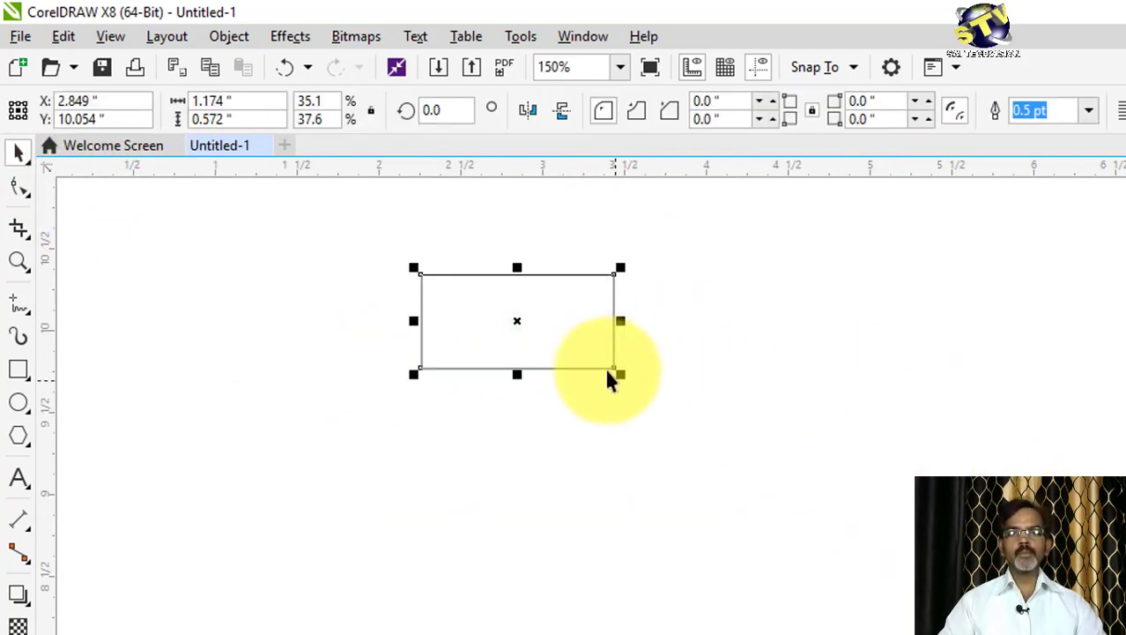
left_click_drag(620, 374, 737, 433)
left_click_drag(573, 382, 596, 400)
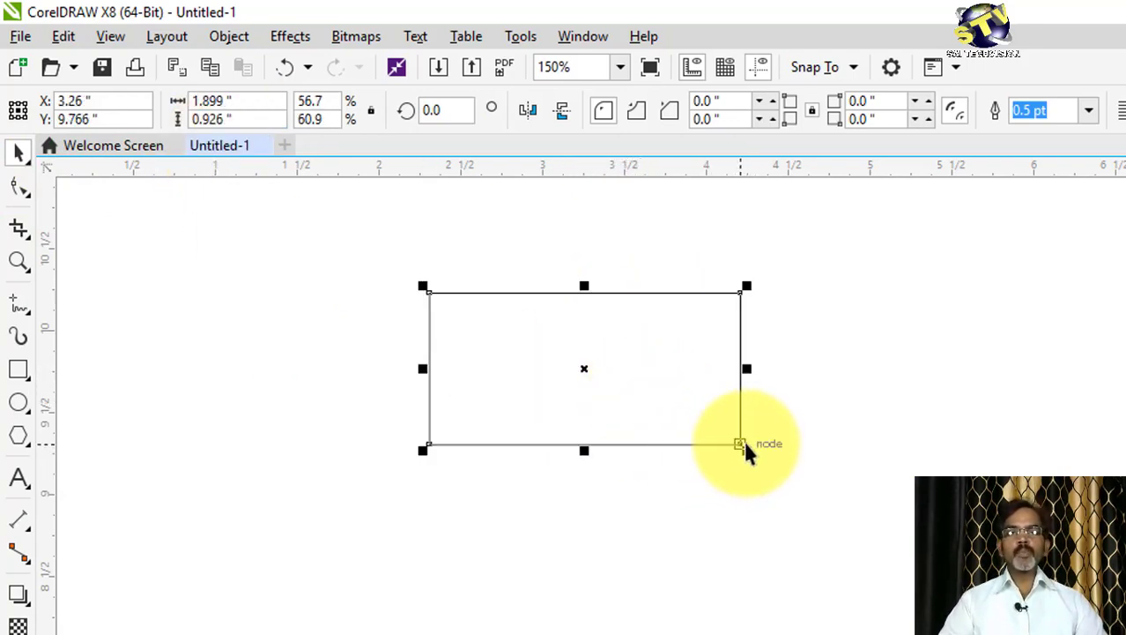
left_click_drag(742, 447, 705, 430)
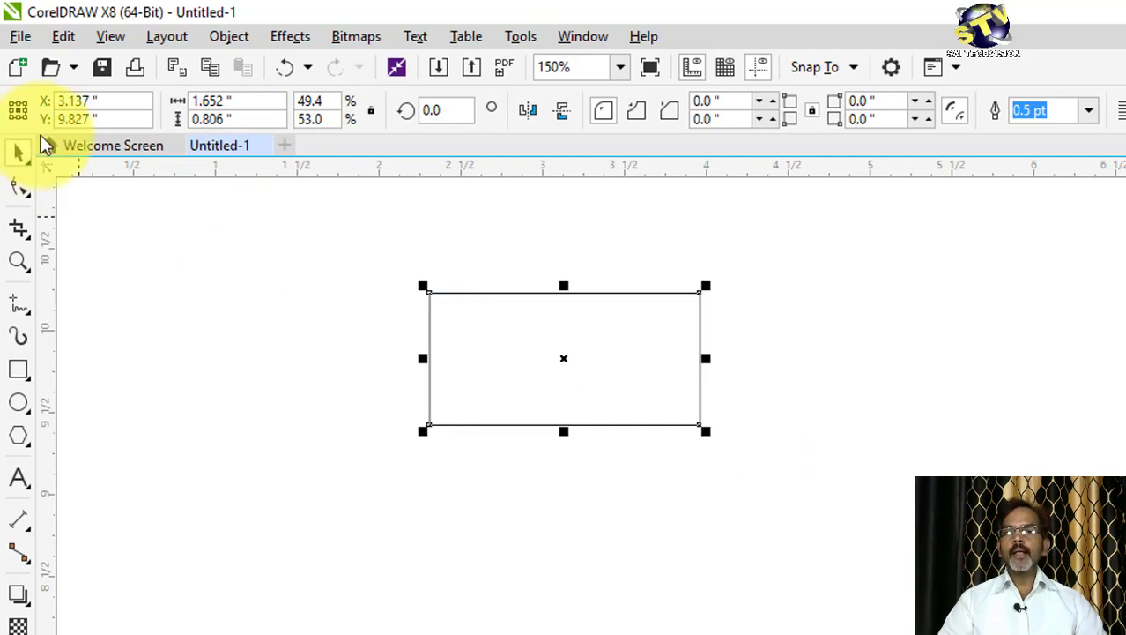
Scale the rectangle to about 2.76 × 1.03 inches with the Free Transform tool, and return to the Pick tool
left_click(30, 163)
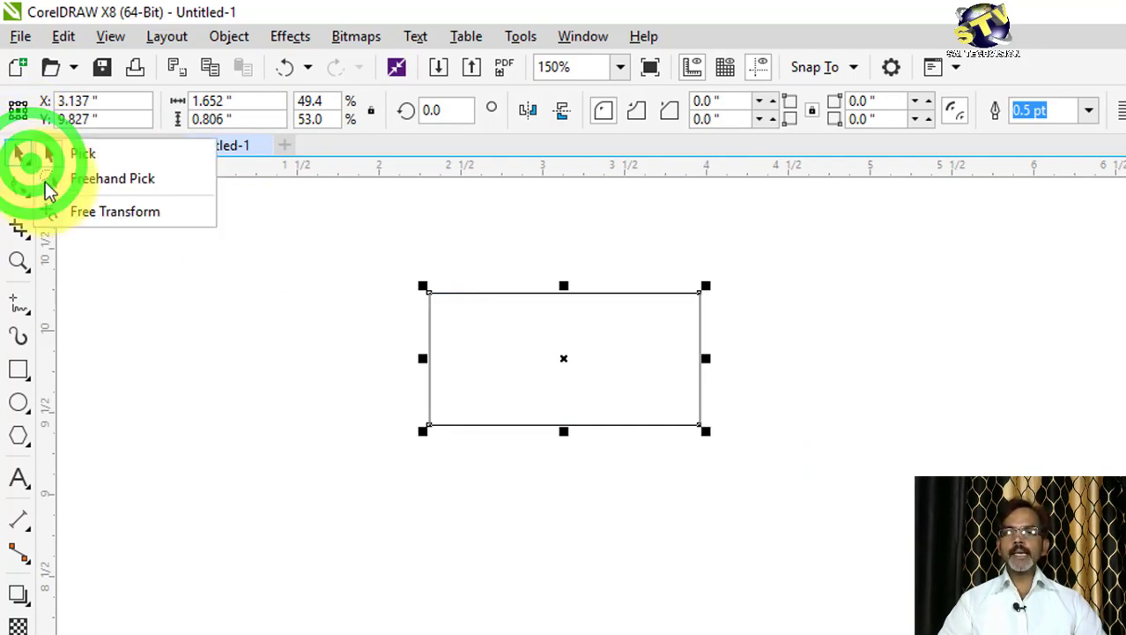
left_click(117, 213)
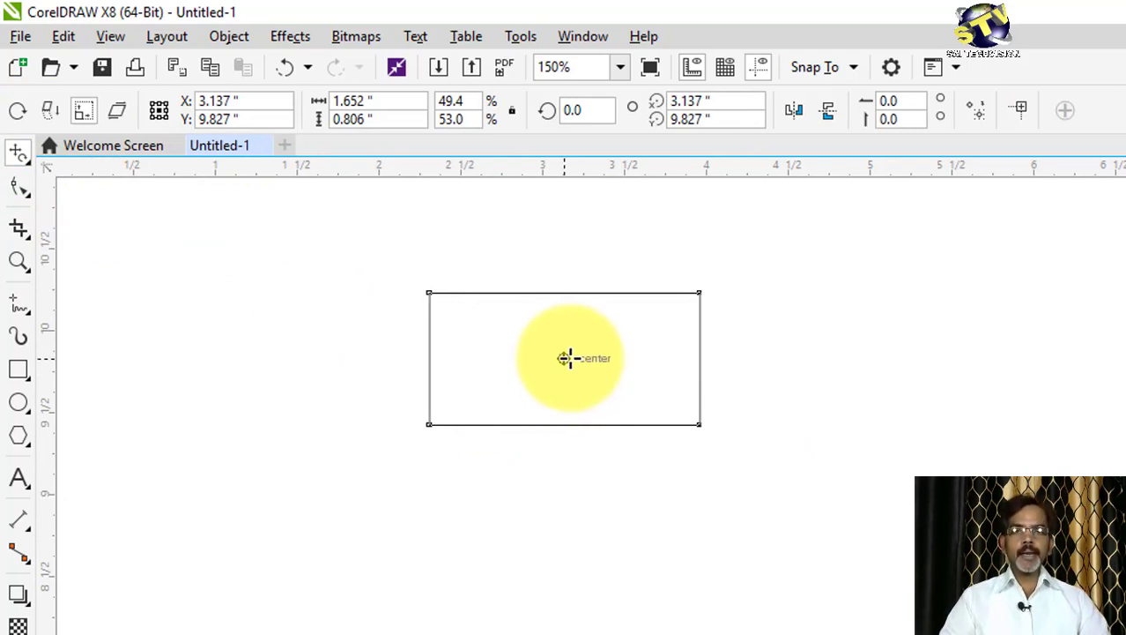
mouse_move(610, 364)
left_mouse_down()
mouse_move(726, 360)
mouse_move(610, 351)
mouse_move(973, 365)
mouse_move(772, 360)
mouse_move(852, 368)
mouse_move(767, 352)
mouse_move(830, 354)
left_mouse_up()
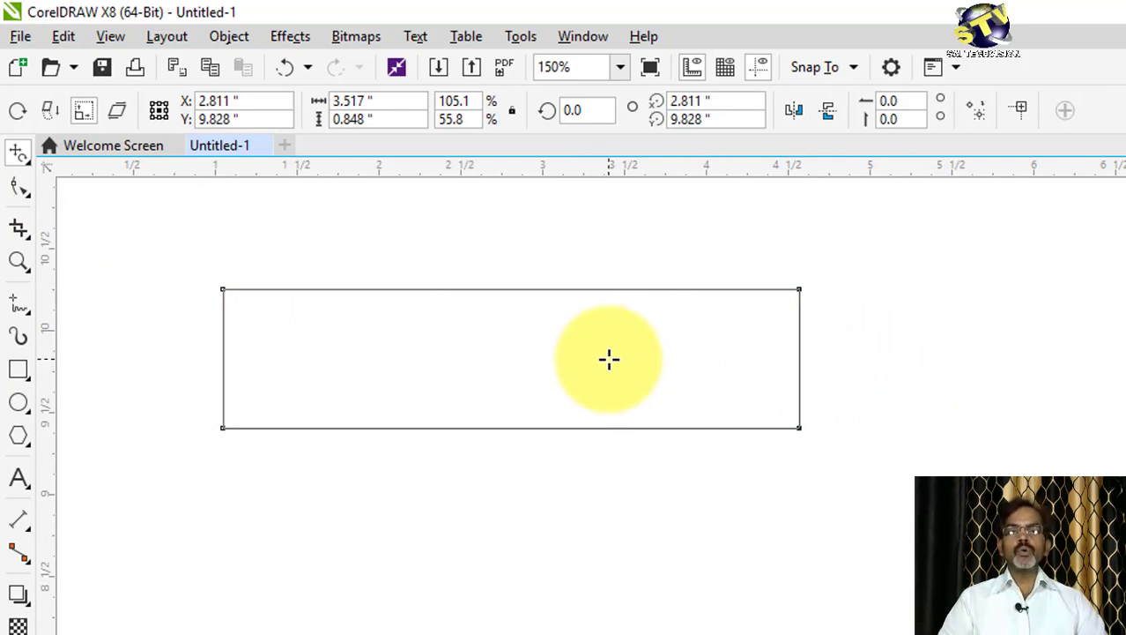
left_click_drag(609, 358, 693, 300)
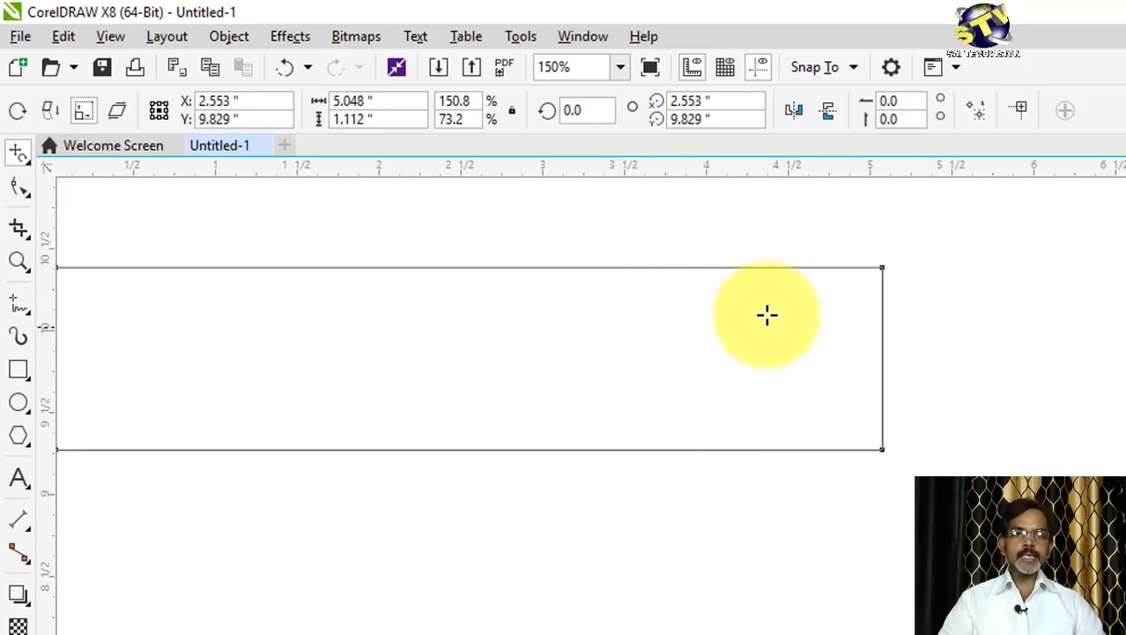
left_click_drag(803, 313, 715, 329)
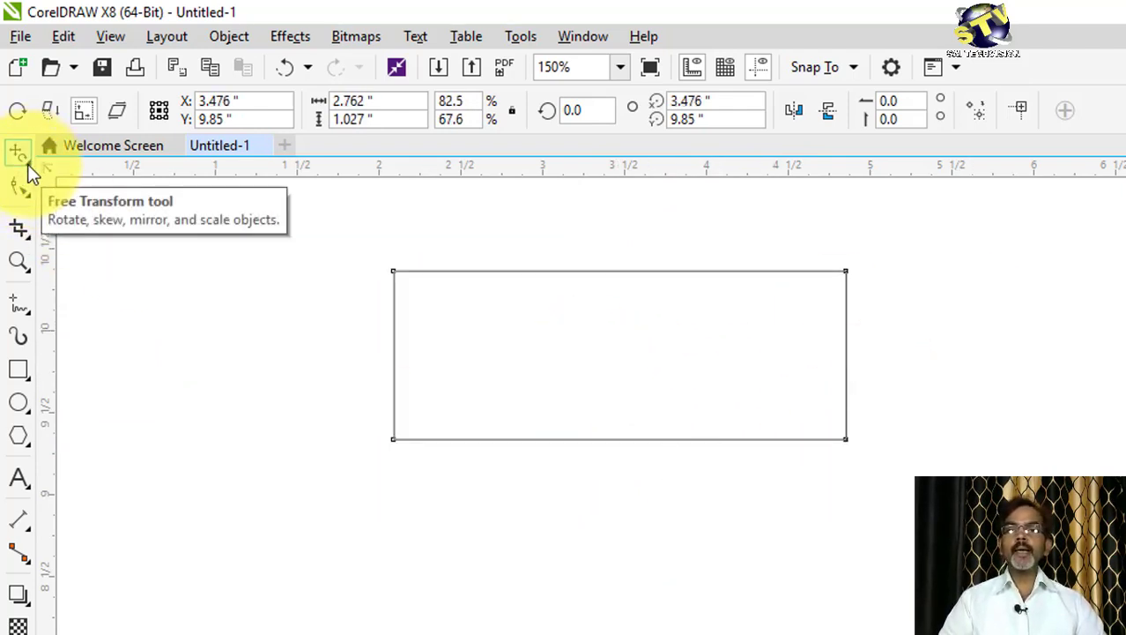
left_click(28, 164)
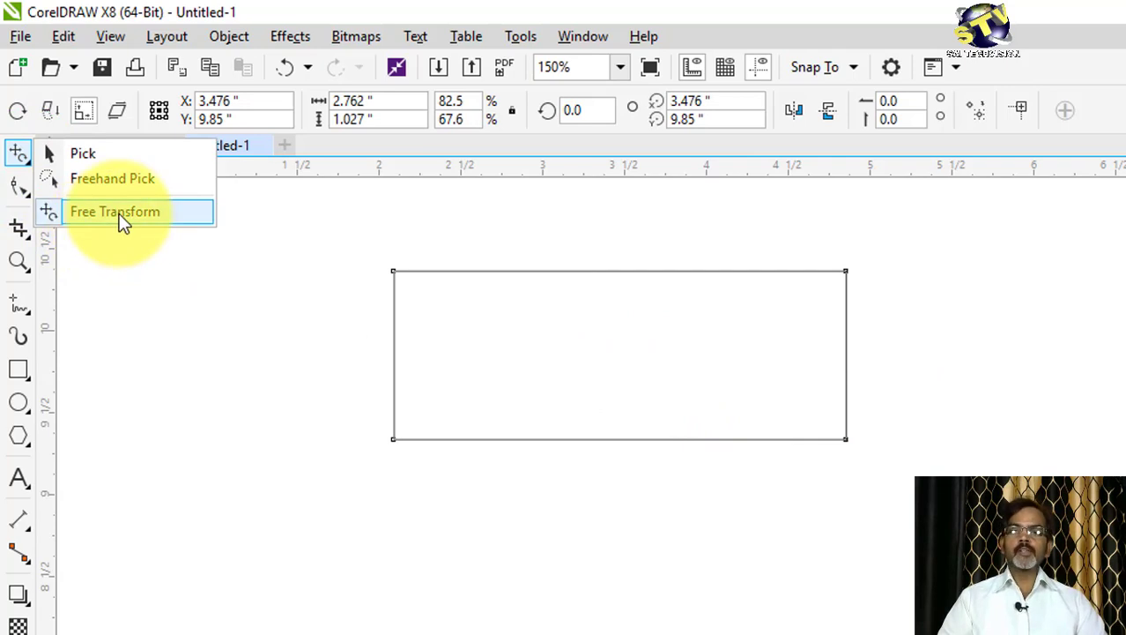
left_click(19, 159)
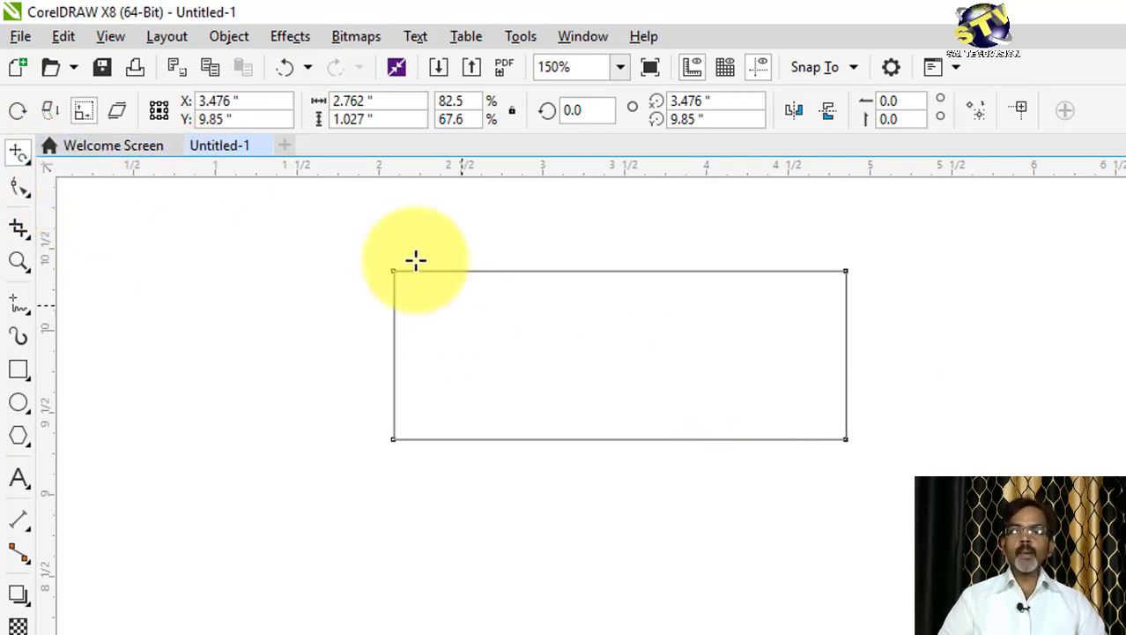
right_click(25, 164)
key("Escape")
key("space")
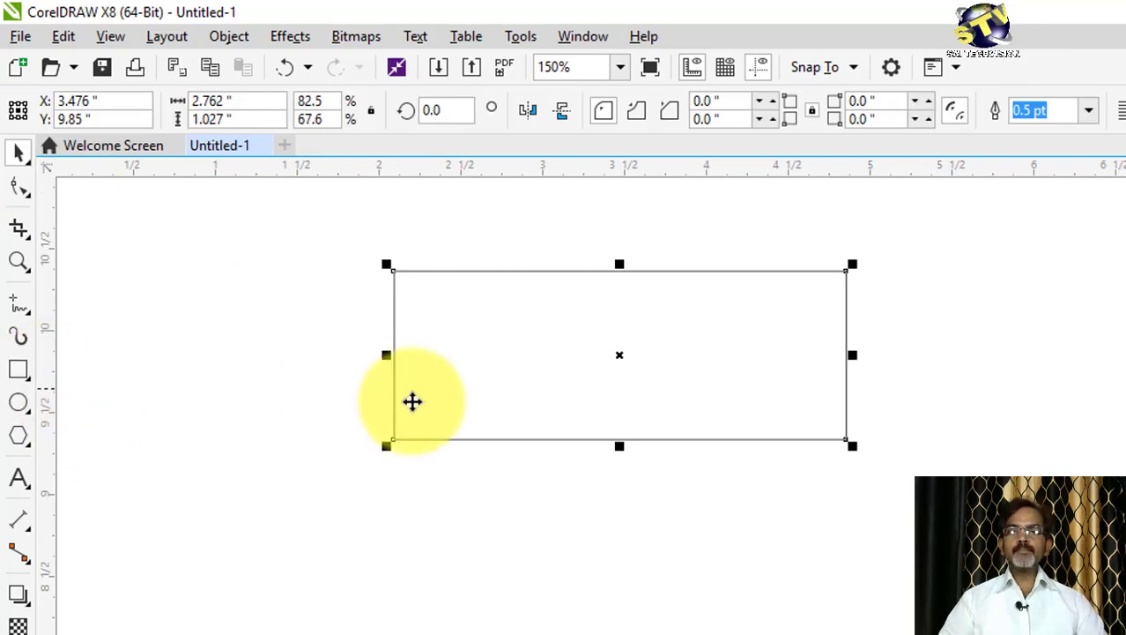
Draw a 3-Point Rectangle with a horizontal baseline just below the existing rectangle, extending past it on both sides
left_click(30, 380)
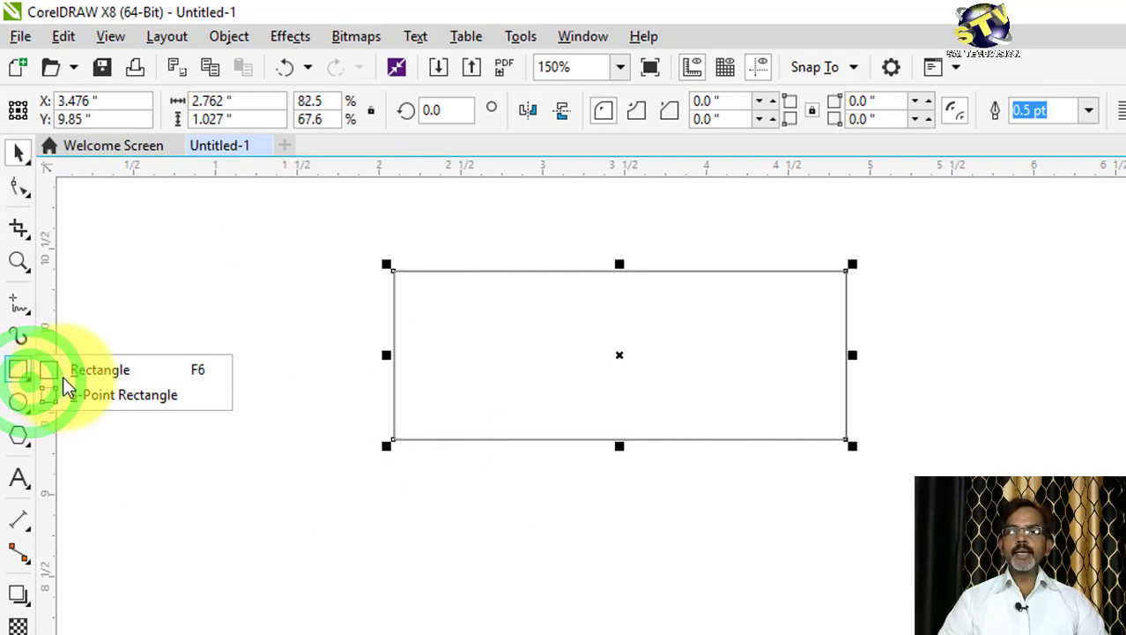
left_click(132, 396)
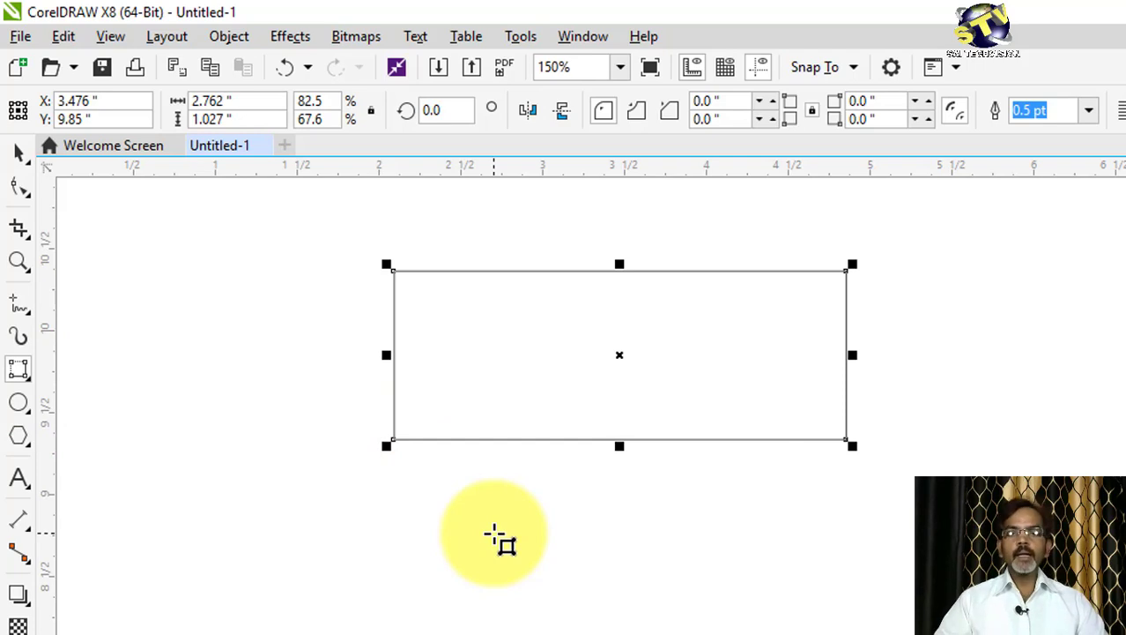
left_click(312, 487)
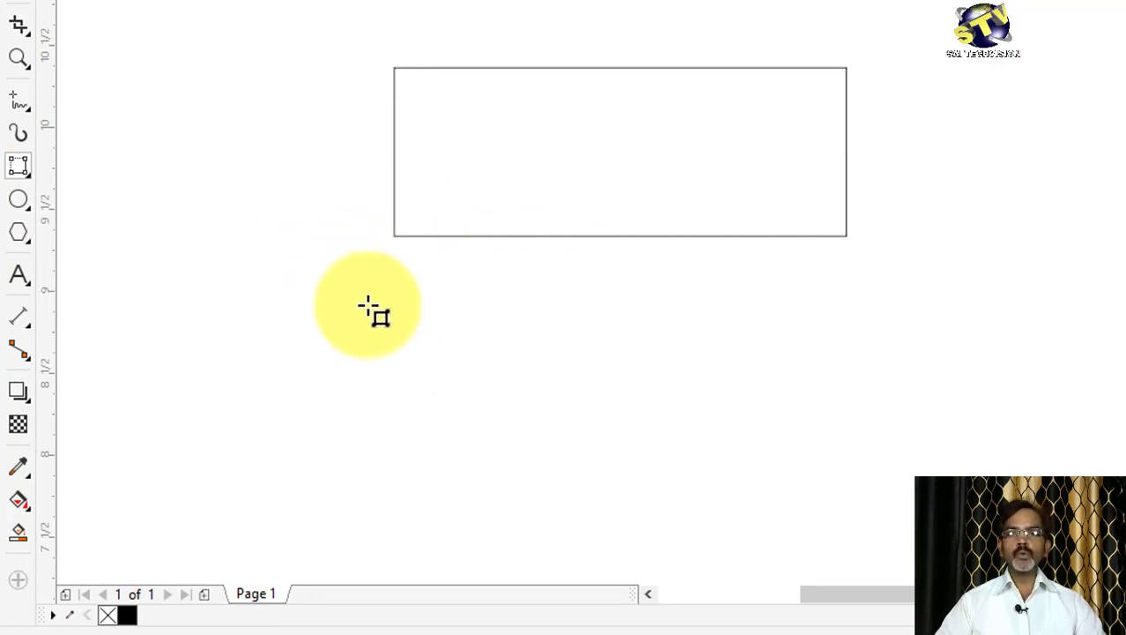
left_click(300, 269)
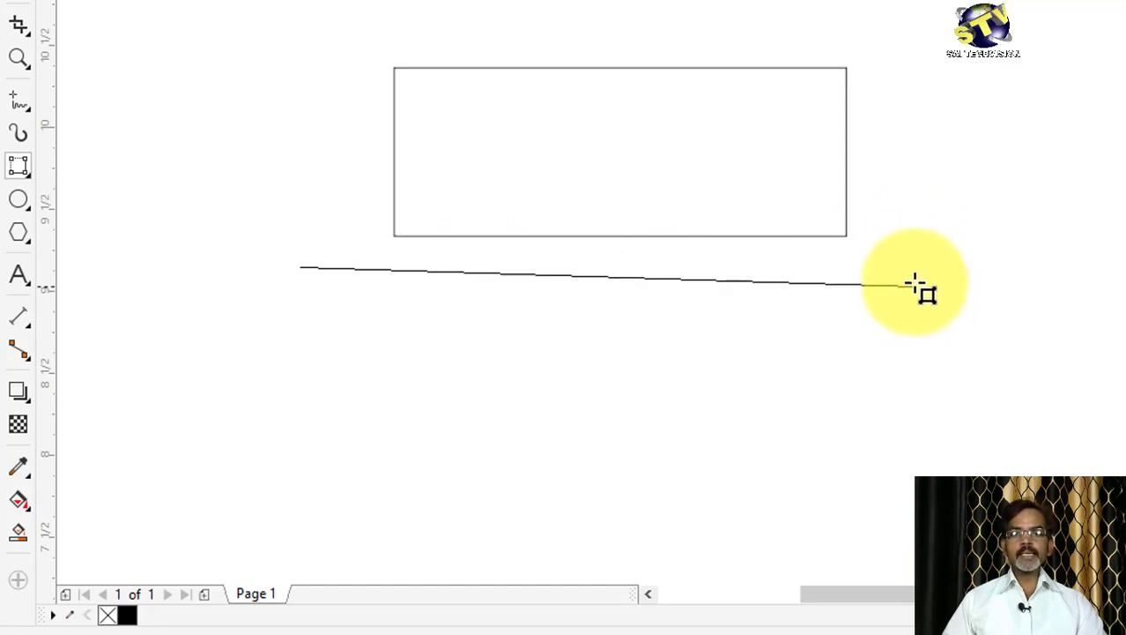
left_click_drag(921, 319, 788, 280)
left_click_drag(549, 315, 616, 322)
left_click_drag(597, 283, 950, 268)
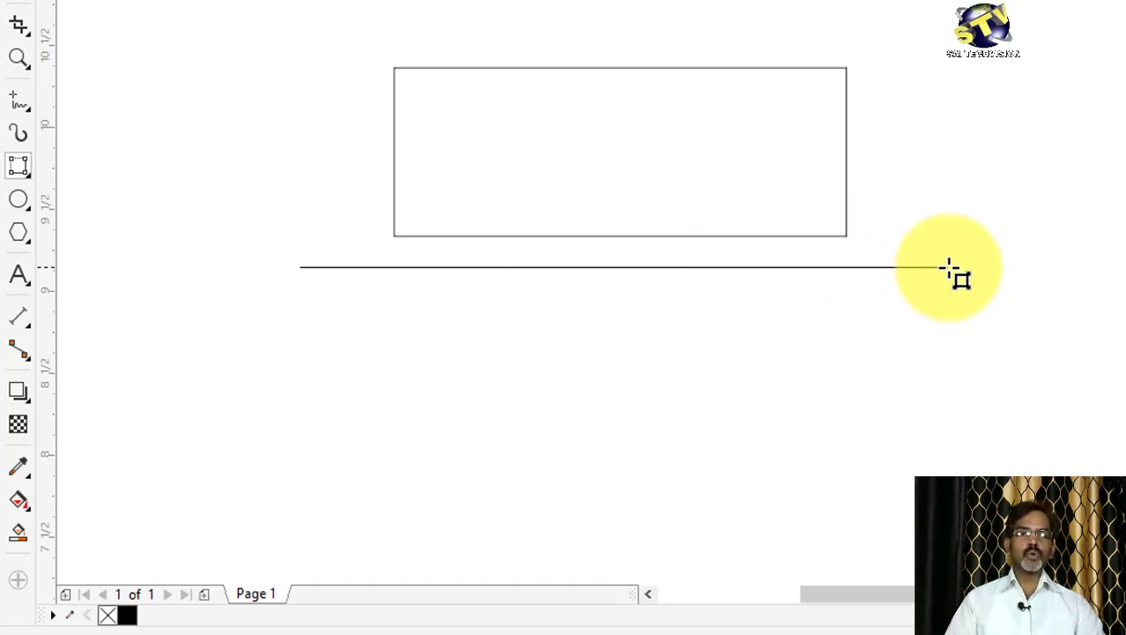
mouse_move(945, 299)
left_mouse_down()
mouse_move(950, 319)
mouse_move(879, 377)
mouse_move(863, 416)
mouse_move(868, 369)
mouse_move(858, 411)
mouse_move(867, 492)
left_mouse_up()
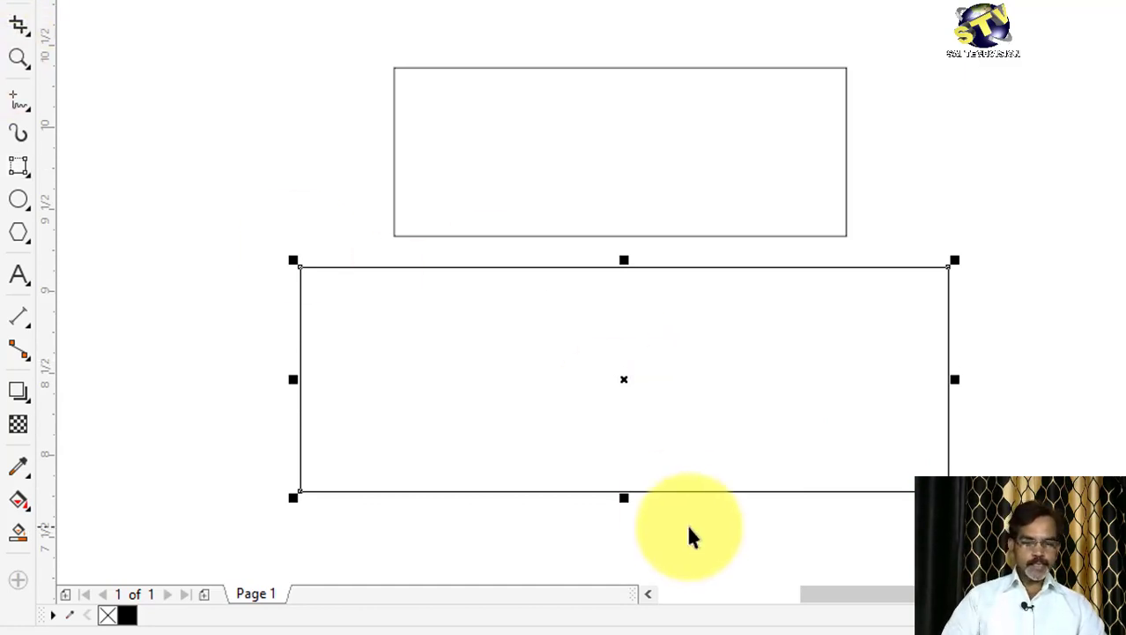
Delete the 3-point rectangle and the original rectangle above it to empty the page
key("Delete")
left_click(658, 231)
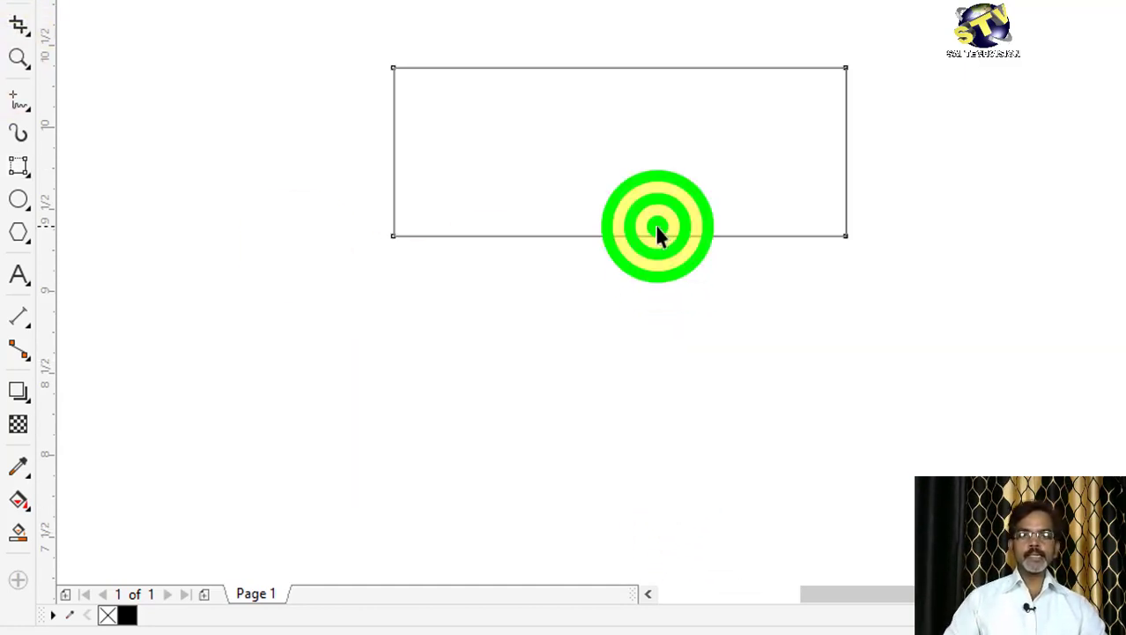
key("Delete")
Draw a rectangle corner to corner with the Rectangle tool, delete it, and draw a smaller one the same way
key("F6")
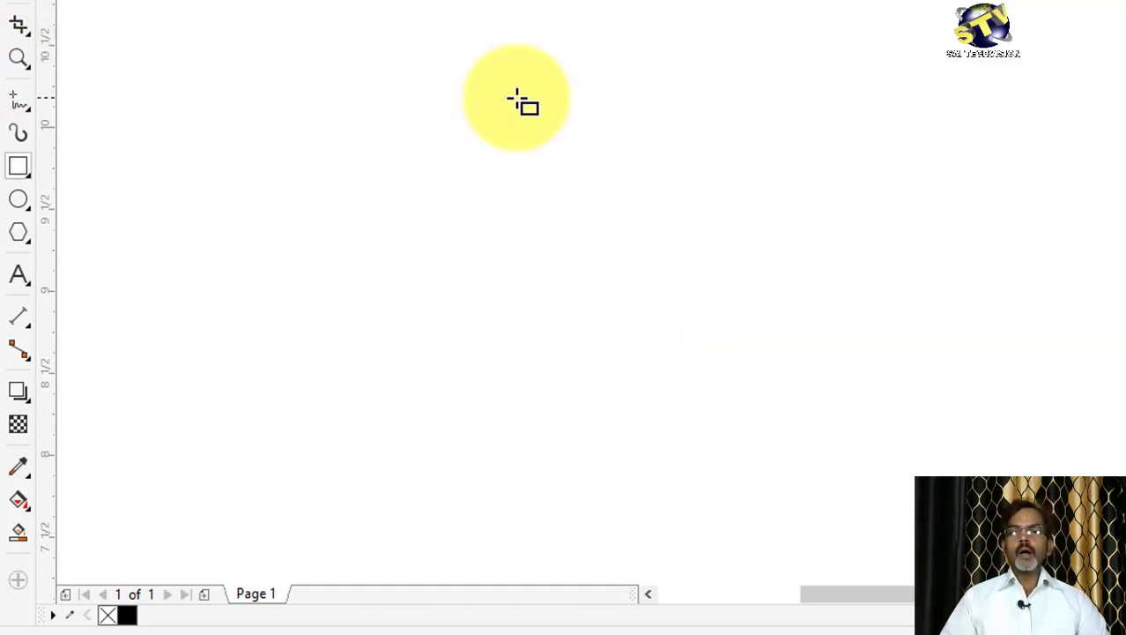
left_click(20, 168)
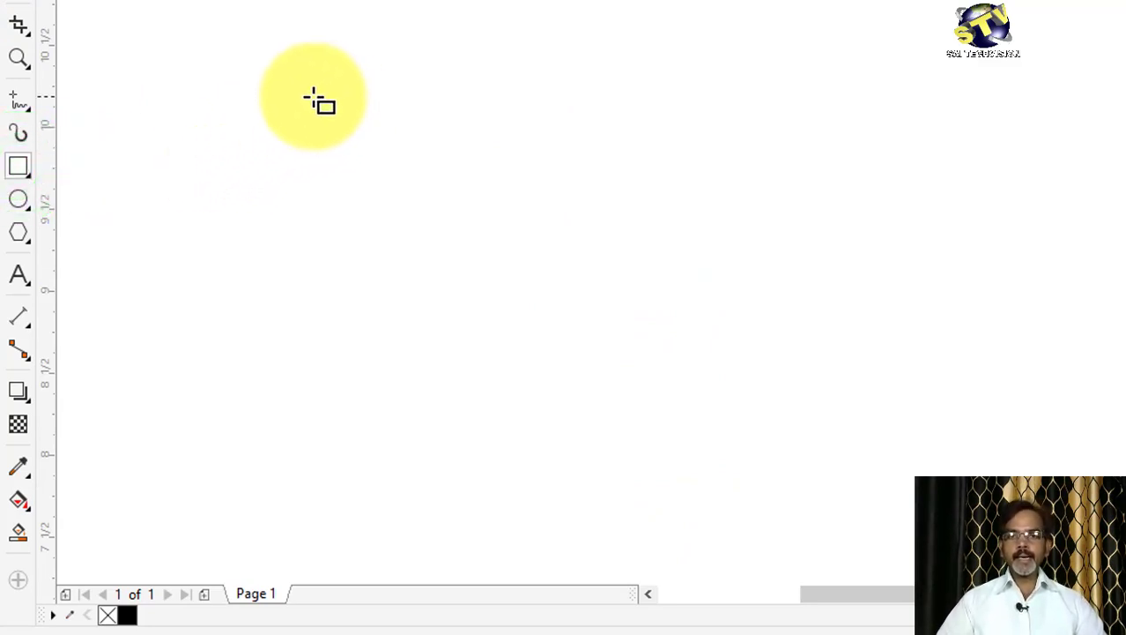
left_click_drag(309, 95, 812, 344)
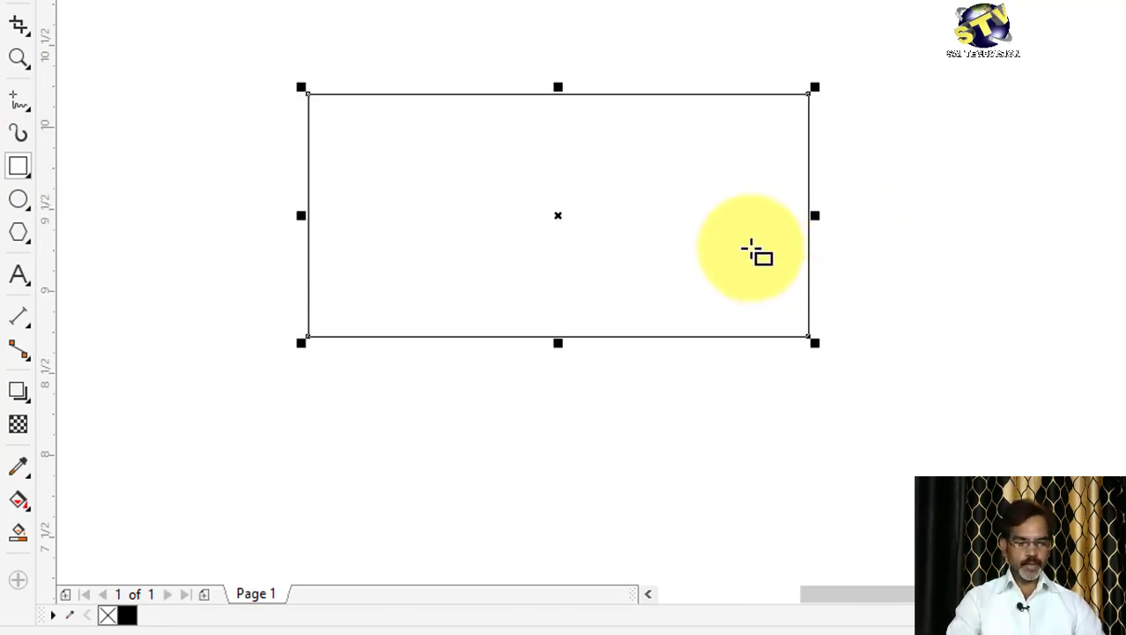
key("Delete")
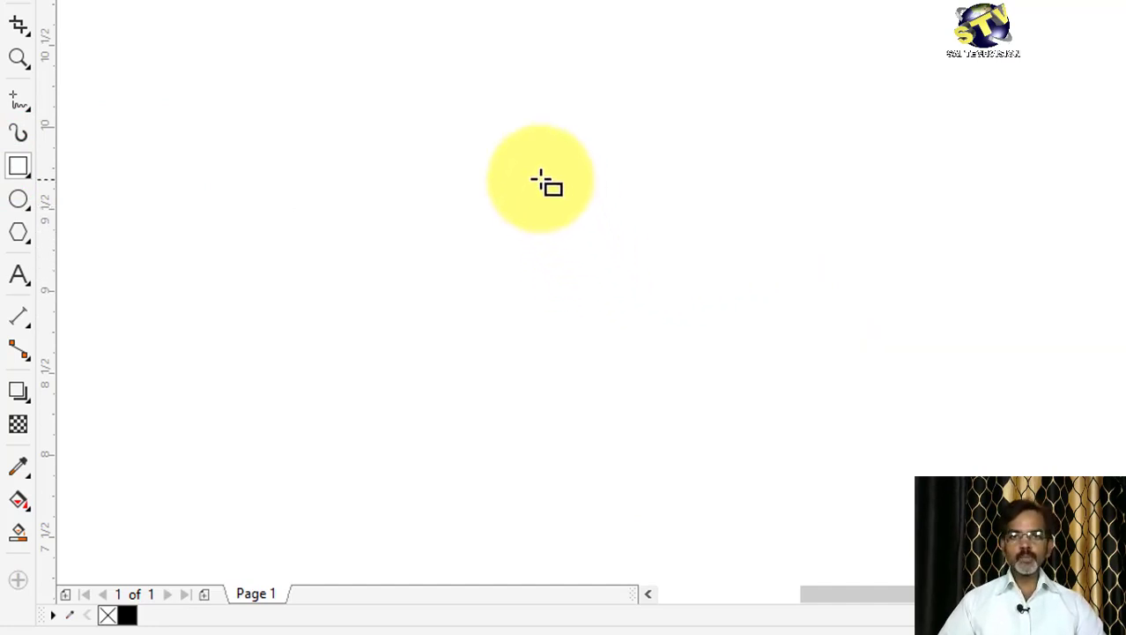
mouse_move(602, 231)
left_mouse_down()
mouse_move(772, 312)
mouse_move(670, 290)
mouse_move(787, 312)
mouse_move(714, 354)
mouse_move(732, 284)
mouse_move(837, 282)
mouse_move(842, 402)
mouse_move(754, 279)
mouse_move(732, 362)
mouse_move(714, 336)
mouse_move(740, 247)
mouse_move(748, 353)
mouse_move(751, 337)
mouse_move(767, 354)
mouse_move(732, 317)
mouse_move(787, 344)
left_mouse_up()
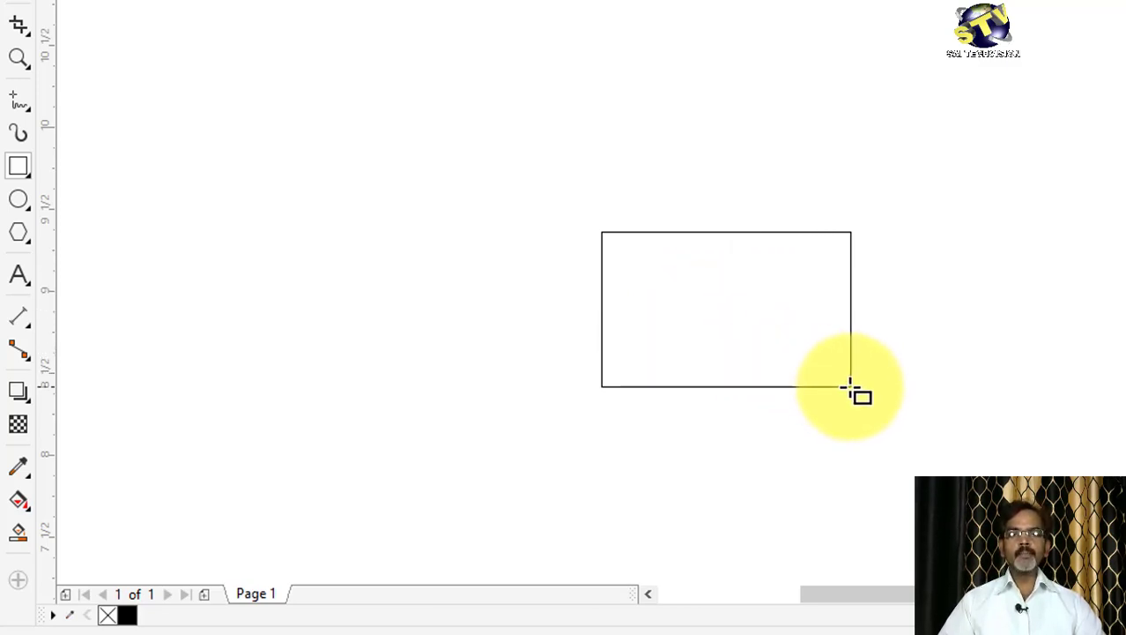
mouse_move(844, 380)
left_mouse_down()
mouse_move(906, 410)
mouse_move(867, 370)
mouse_move(855, 398)
mouse_move(887, 397)
mouse_move(777, 327)
mouse_move(761, 352)
mouse_move(884, 418)
mouse_move(832, 388)
left_mouse_up()
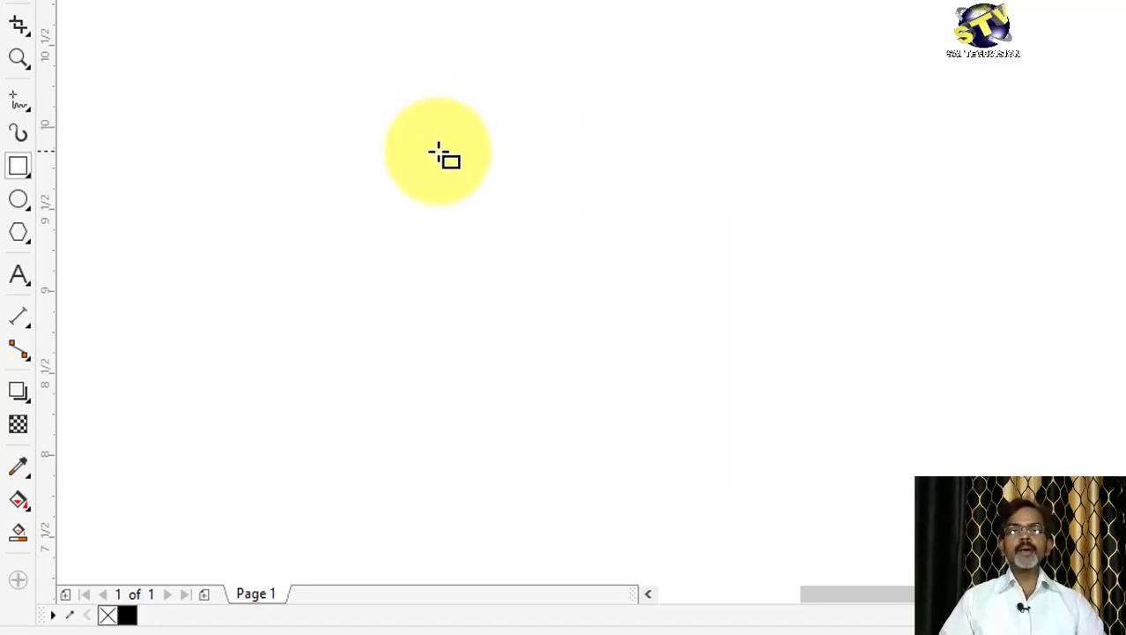
Draw a rectangle outward from its centre and replace it with a perfect square
mouse_move(452, 152)
left_mouse_down()
mouse_move(602, 224)
mouse_move(624, 297)
mouse_move(631, 236)
mouse_move(607, 247)
left_mouse_up()
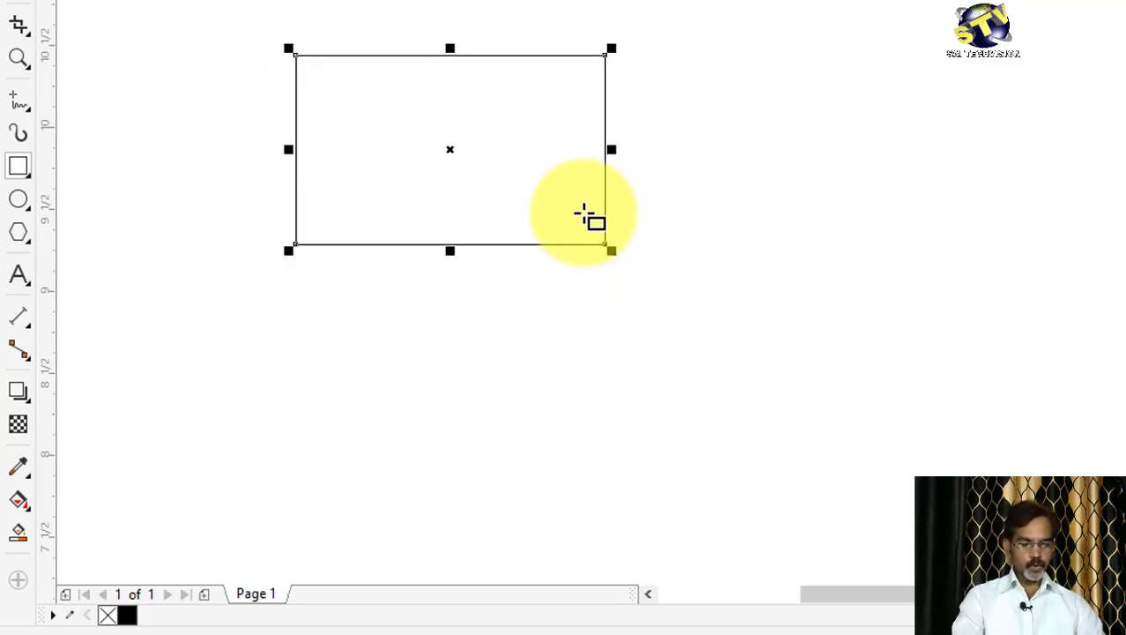
mouse_move(460, 112)
left_mouse_down()
mouse_move(495, 150)
mouse_move(747, 277)
mouse_move(662, 255)
mouse_move(702, 287)
mouse_move(782, 319)
mouse_move(688, 290)
mouse_move(778, 327)
left_mouse_up()
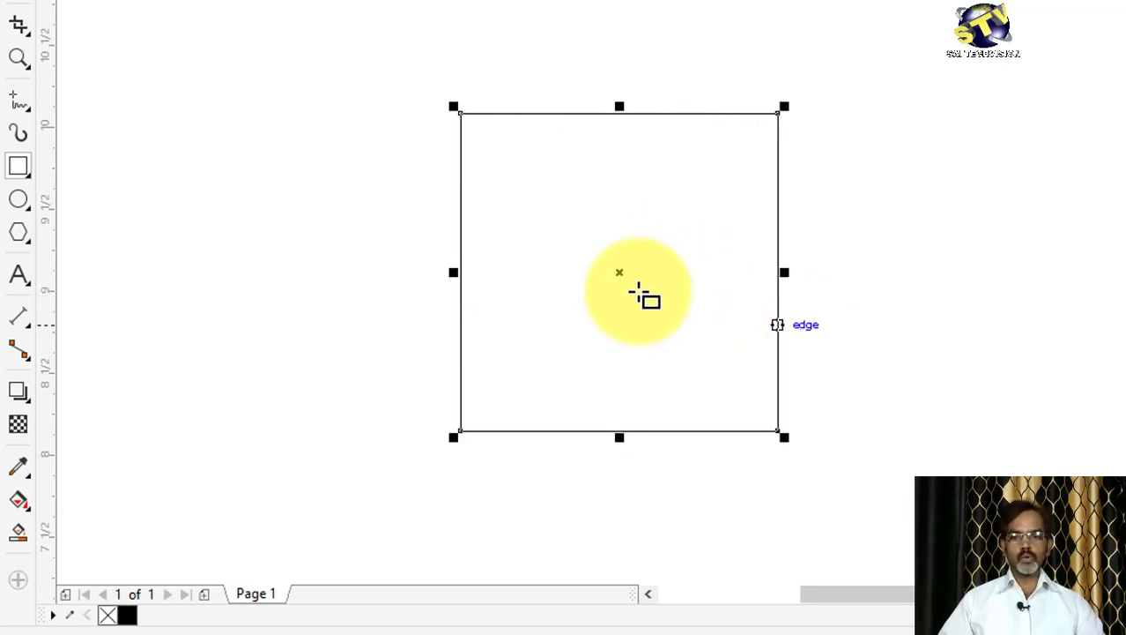
Draw a final rectangle about 2.2 × 1.3 inches on the emptied page and switch to the Pick tool
left_click_drag(437, 77, 799, 294)
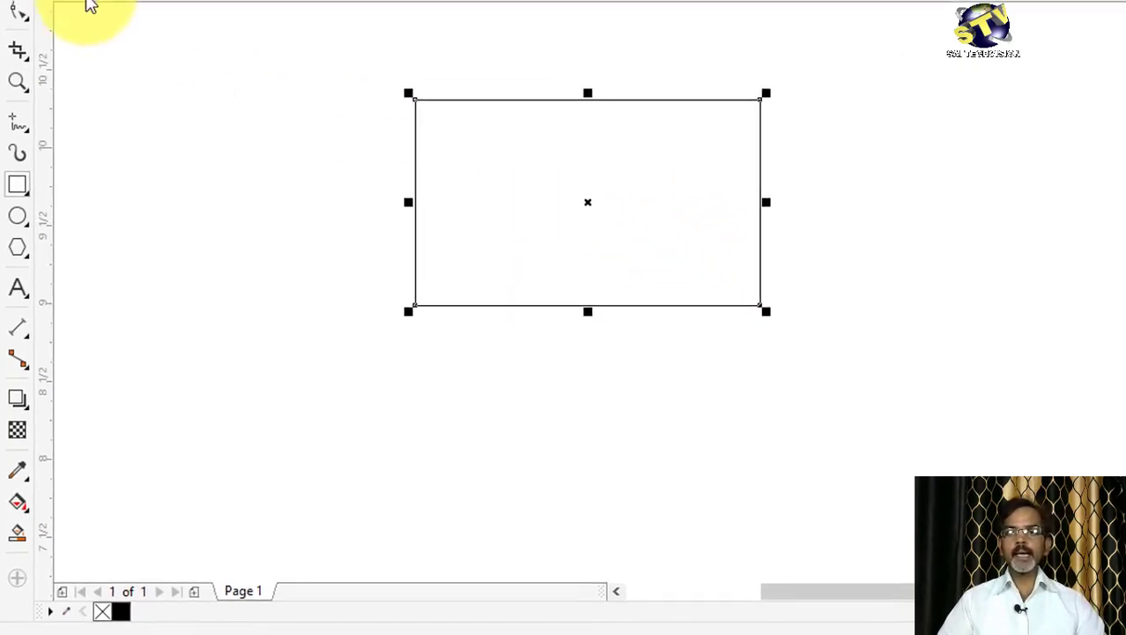
left_click(12, 93)
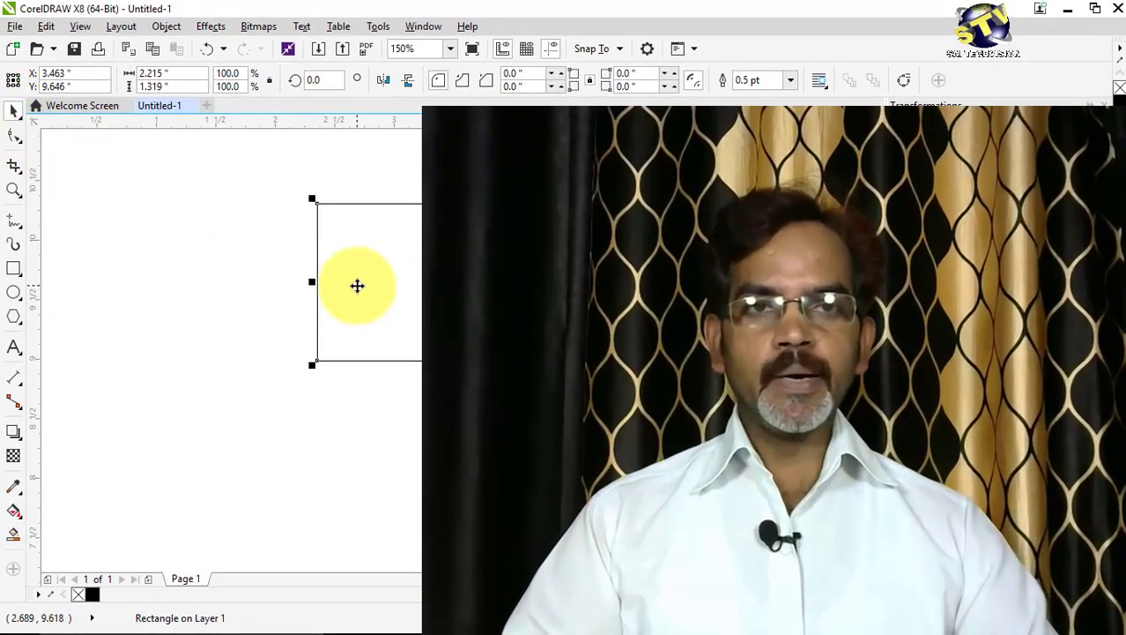